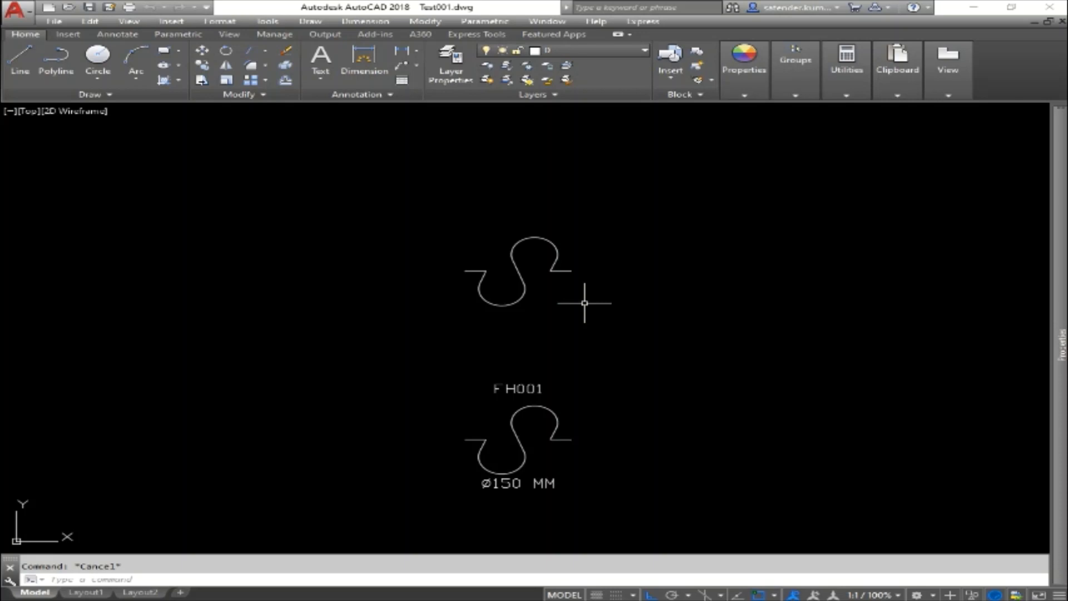
pyautogui.click(535, 292)
pyautogui.click(502, 287)
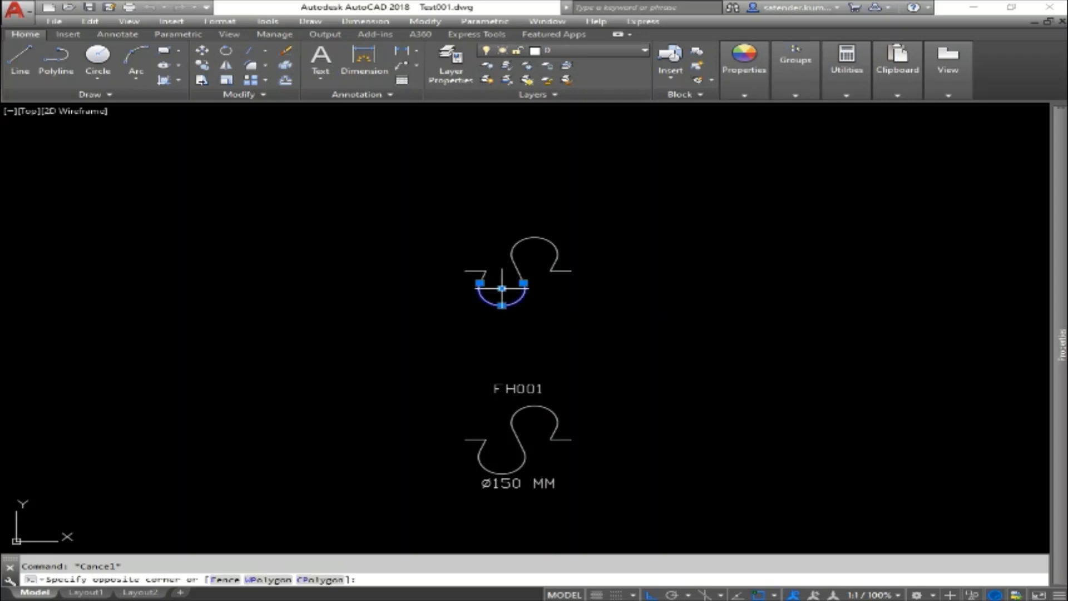
pyautogui.press('Escape')
# Stretch the FH001 hose block horizontally from its right end grip until the coil pattern repeats ten times
pyautogui.click(562, 405)
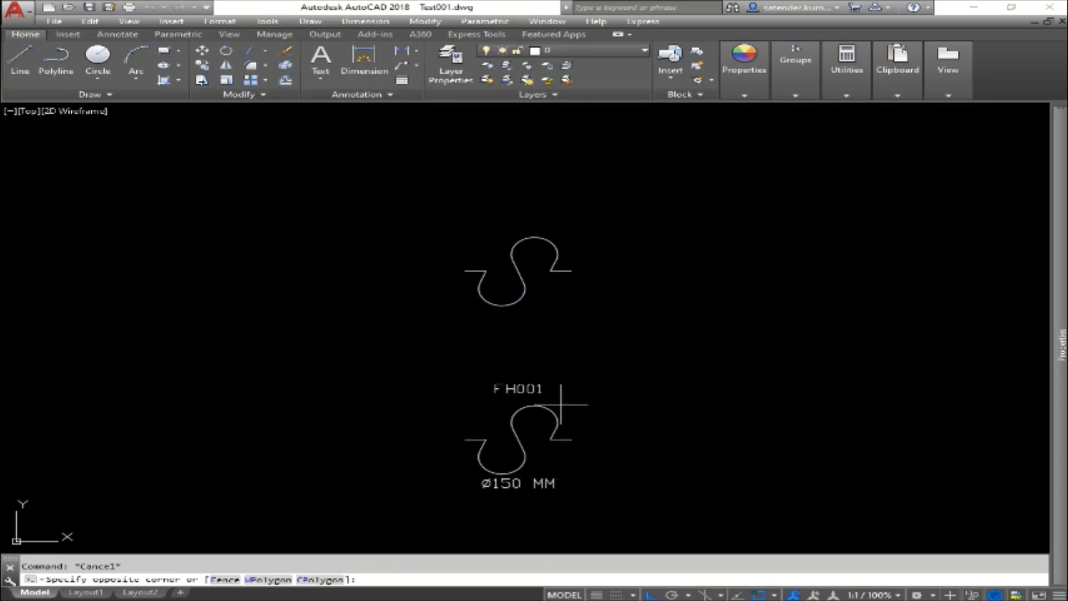
pyautogui.click(526, 416)
pyautogui.click(549, 439)
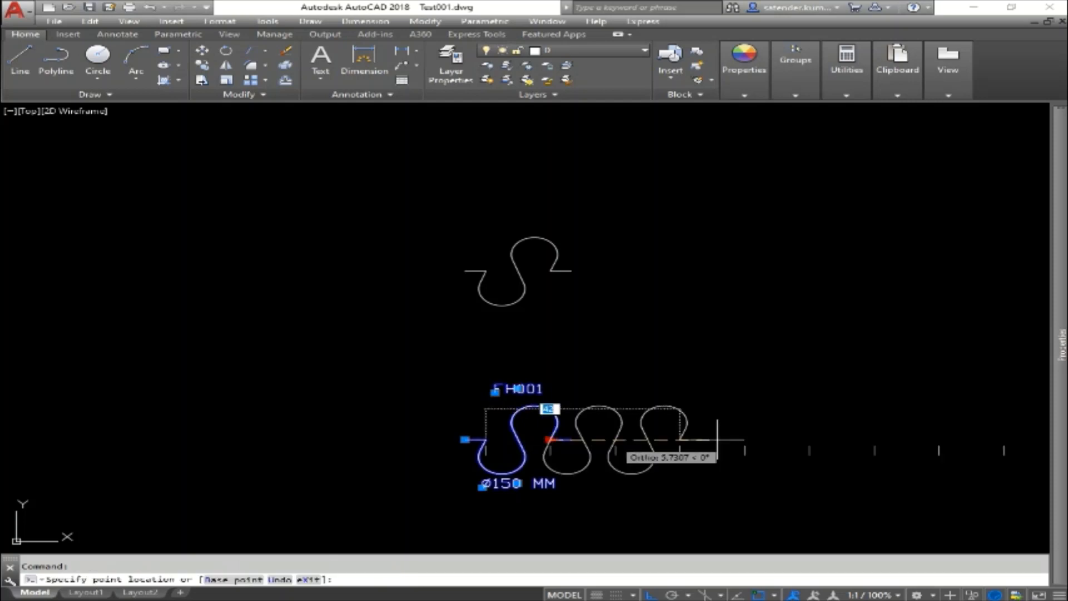
pyautogui.moveTo(883, 440); pyautogui.dragTo(591, 414, button='middle')
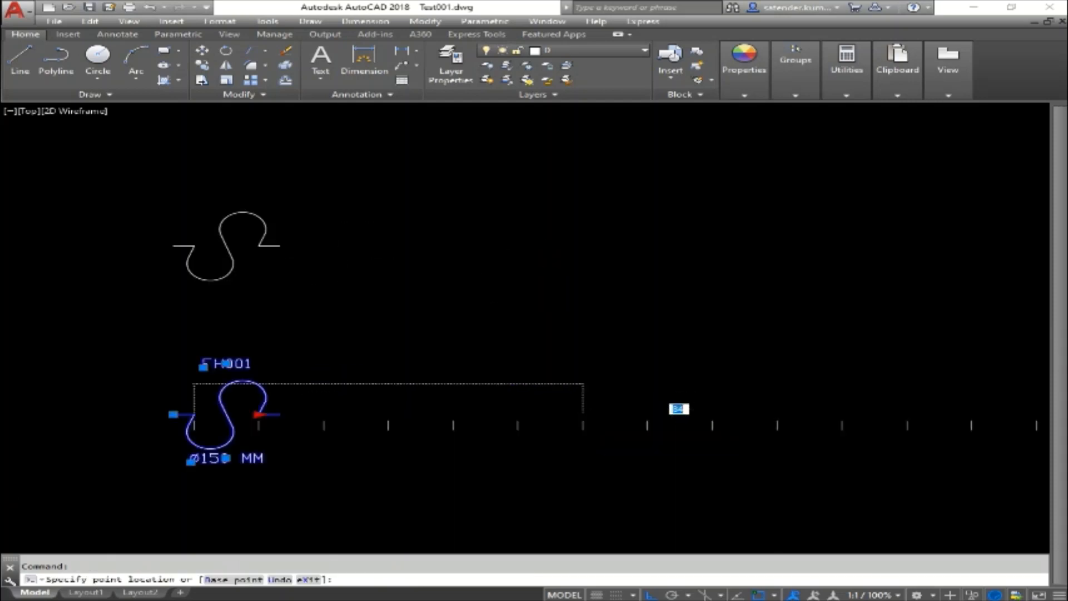
pyautogui.click(838, 415)
pyautogui.press('Escape')
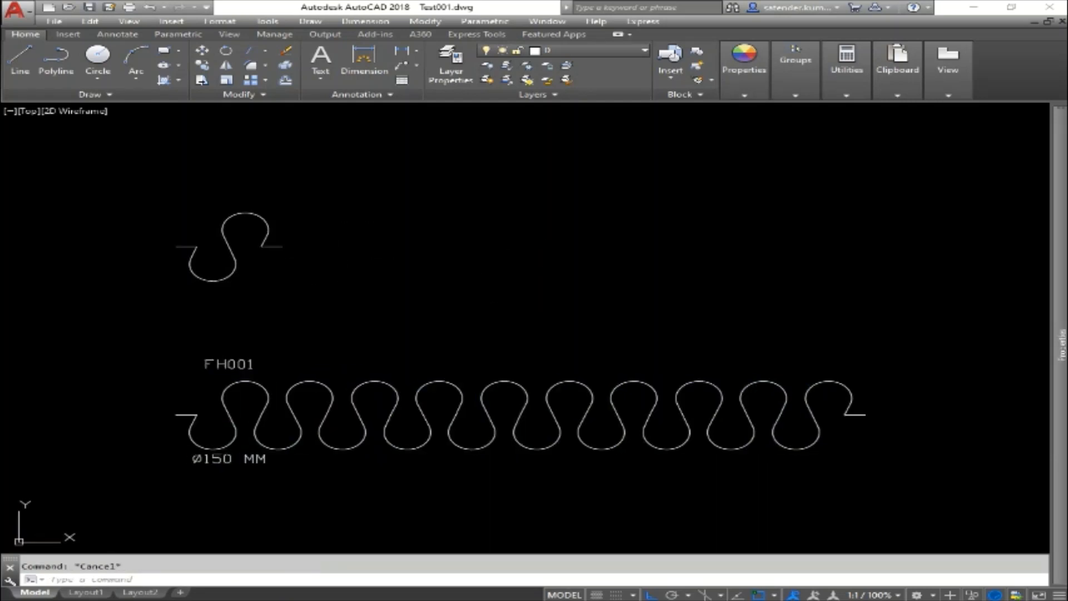
# Open the stretched hose block's attributes, check the tag number, size, scope and material entries, and close the editor
pyautogui.moveTo(198, 361); pyautogui.dragTo(312, 354, button='middle')
pyautogui.scroll(3, 313, 353)
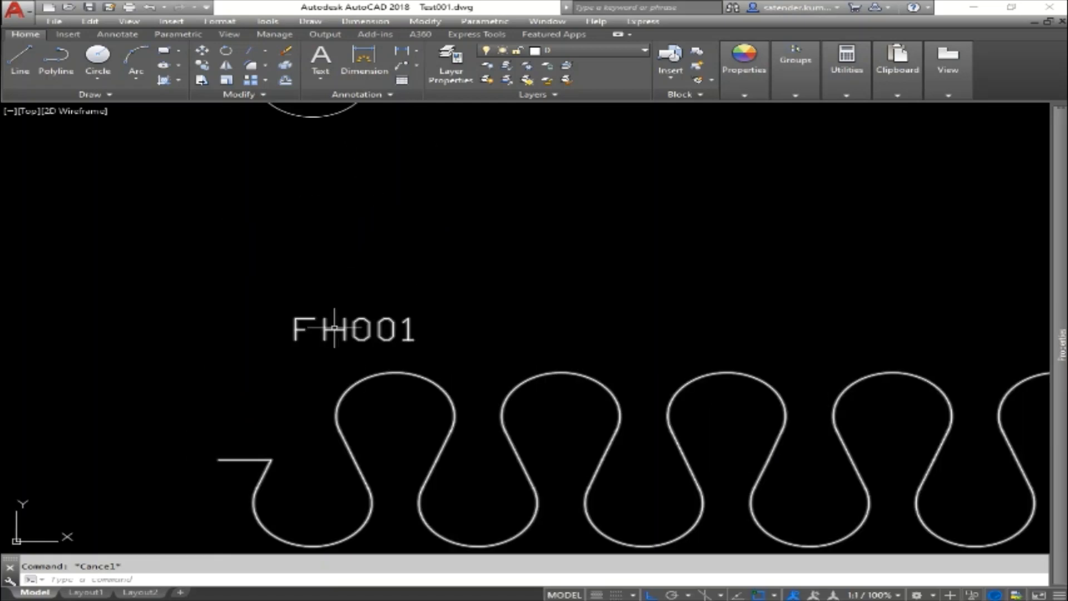
pyautogui.click(326, 330)
pyautogui.press('Escape')
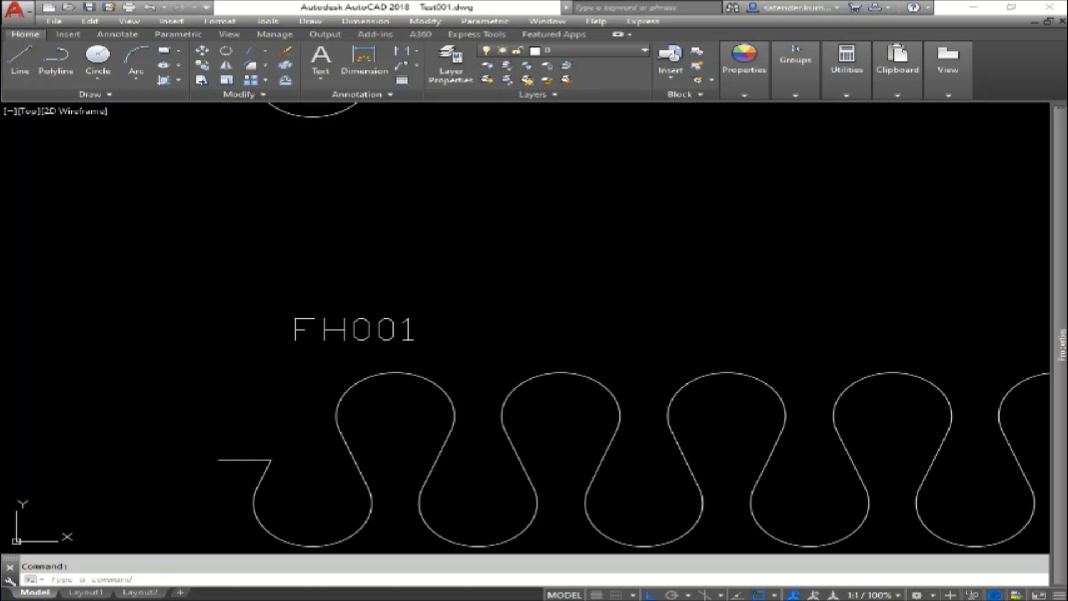
pyautogui.doubleClick(340, 478)
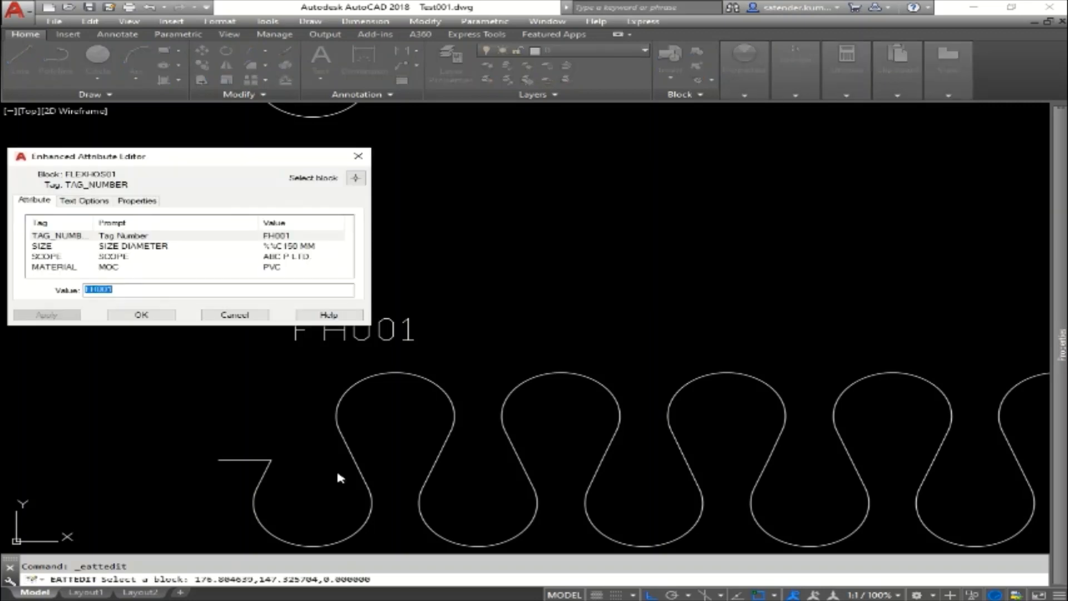
pyautogui.click(150, 247)
pyautogui.moveTo(238, 159); pyautogui.dragTo(526, 165)
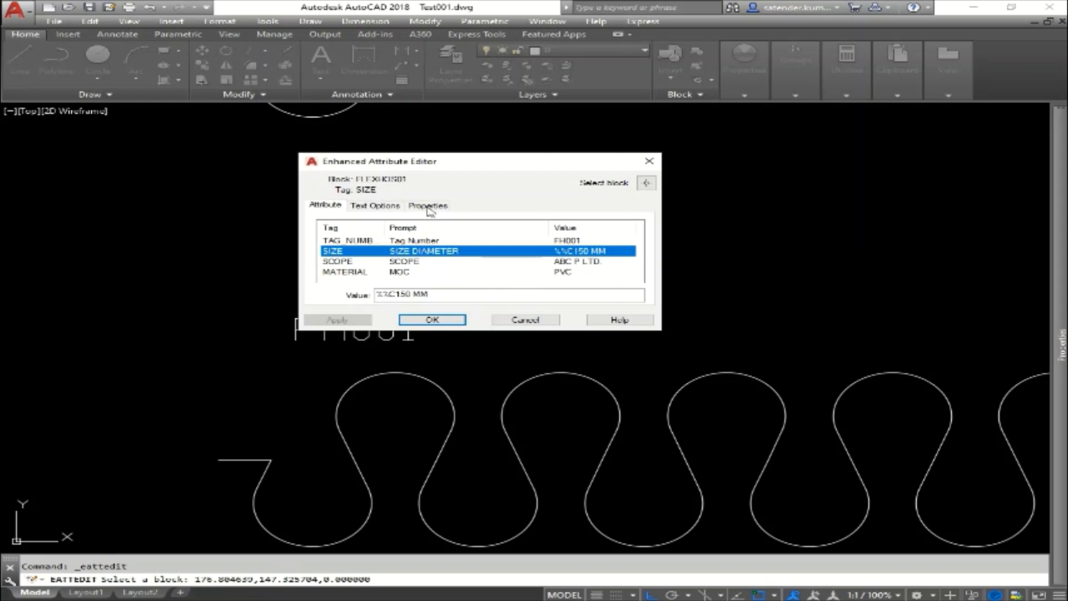
pyautogui.click(433, 319)
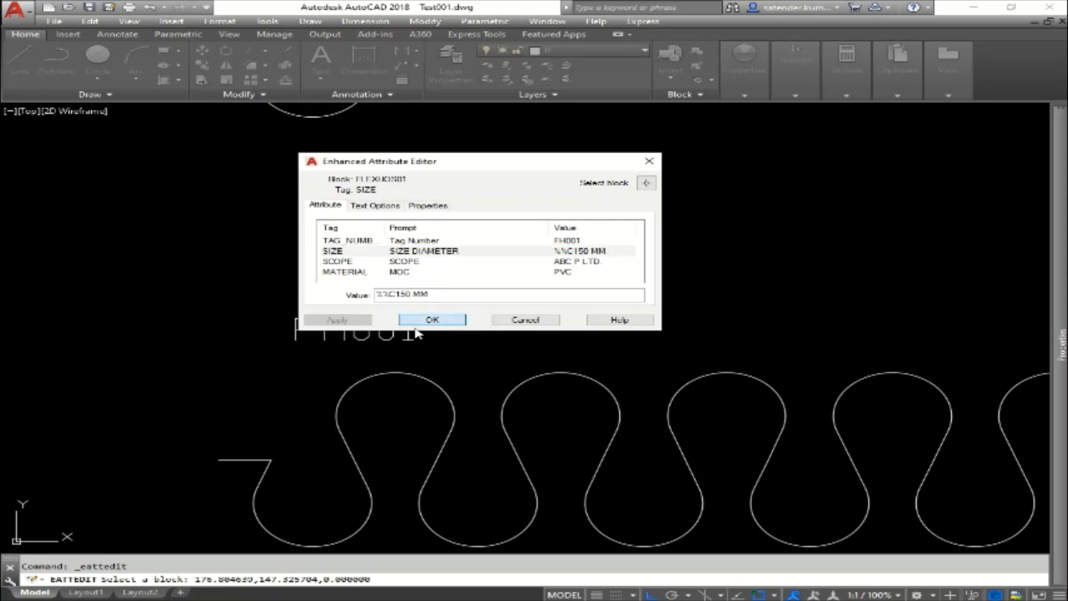
# Examine the plain S-shaped outline above the hose block, including the individual lines and arcs that form it
pyautogui.scroll(-5, 363, 334)
pyautogui.scroll(3, 301, 353)
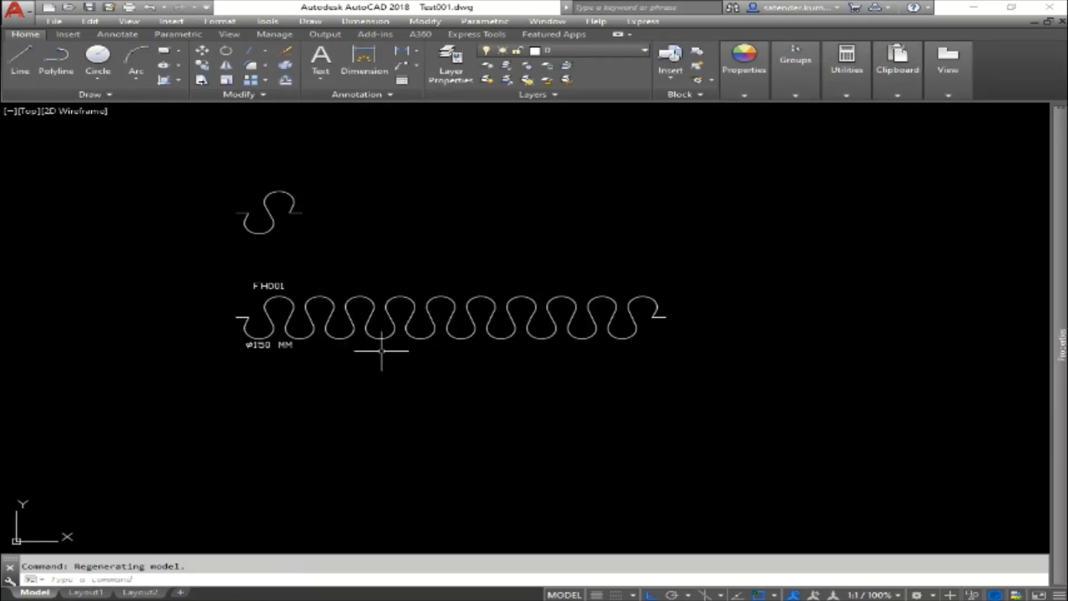
pyautogui.moveTo(271, 411); pyautogui.dragTo(591, 472, button='middle')
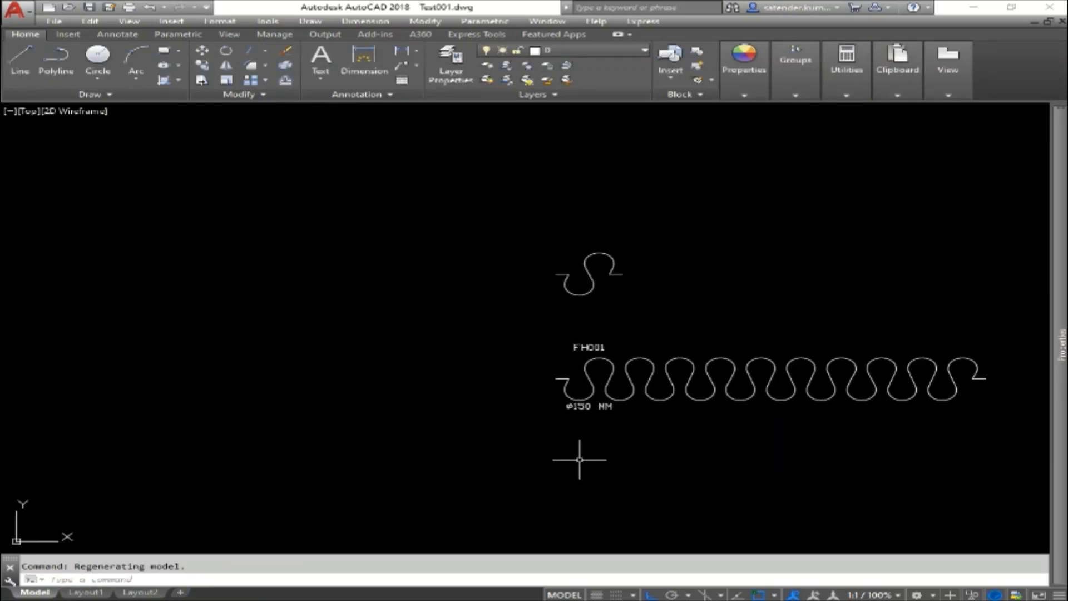
pyautogui.moveTo(603, 382); pyautogui.dragTo(350, 483, button='middle')
pyautogui.scroll(6, 367, 376)
pyautogui.moveTo(305, 411); pyautogui.dragTo(551, 370, button='middle')
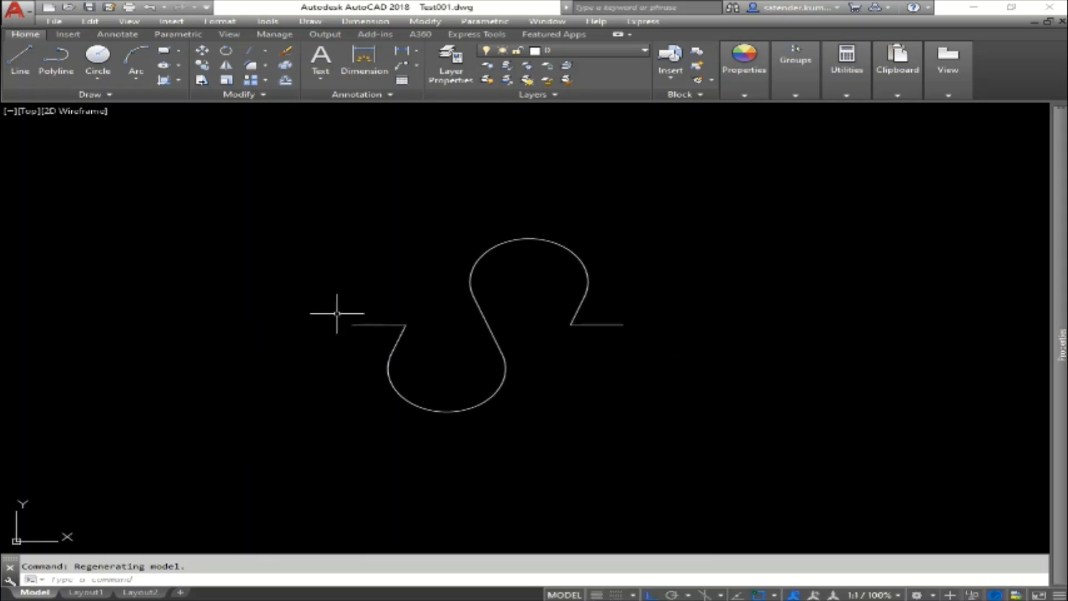
pyautogui.moveTo(341, 310); pyautogui.dragTo(231, 308, button='middle')
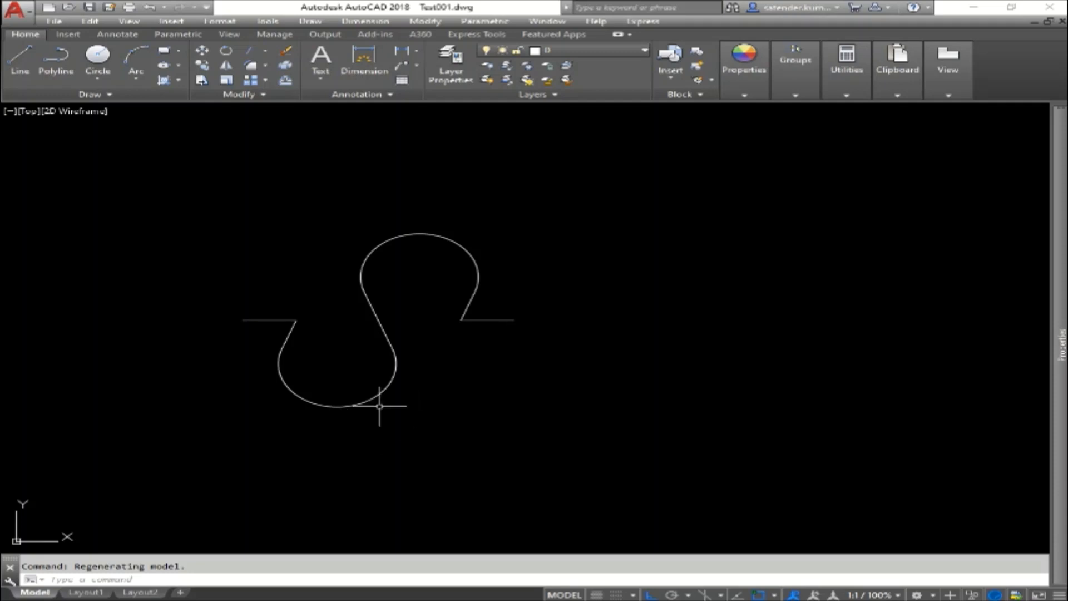
pyautogui.scroll(-4, 473, 292)
pyautogui.scroll(3, 473, 292)
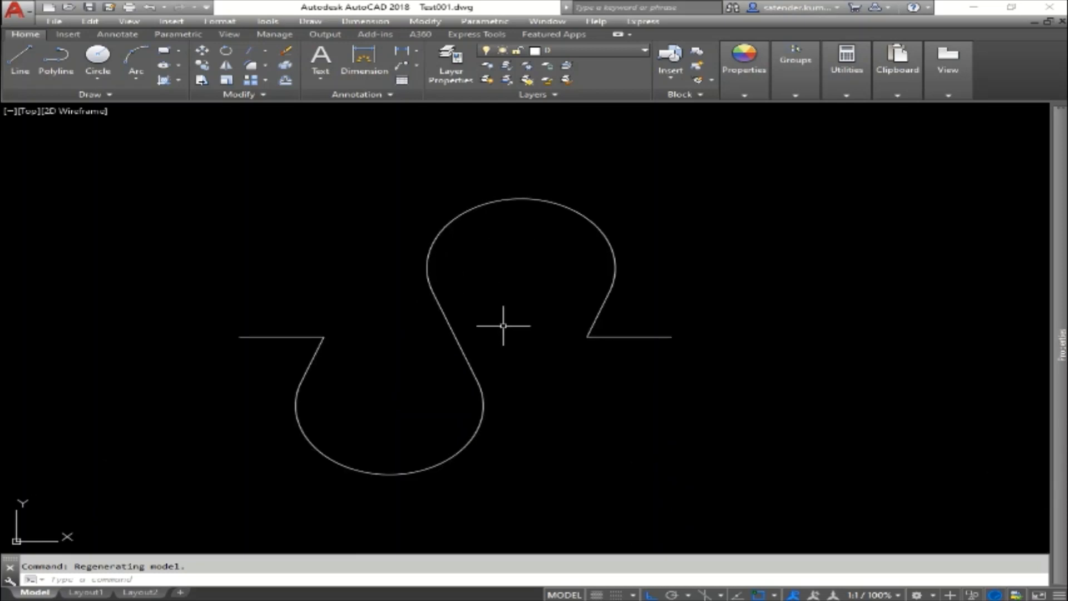
pyautogui.scroll(-3, 362, 298)
pyautogui.click(293, 206)
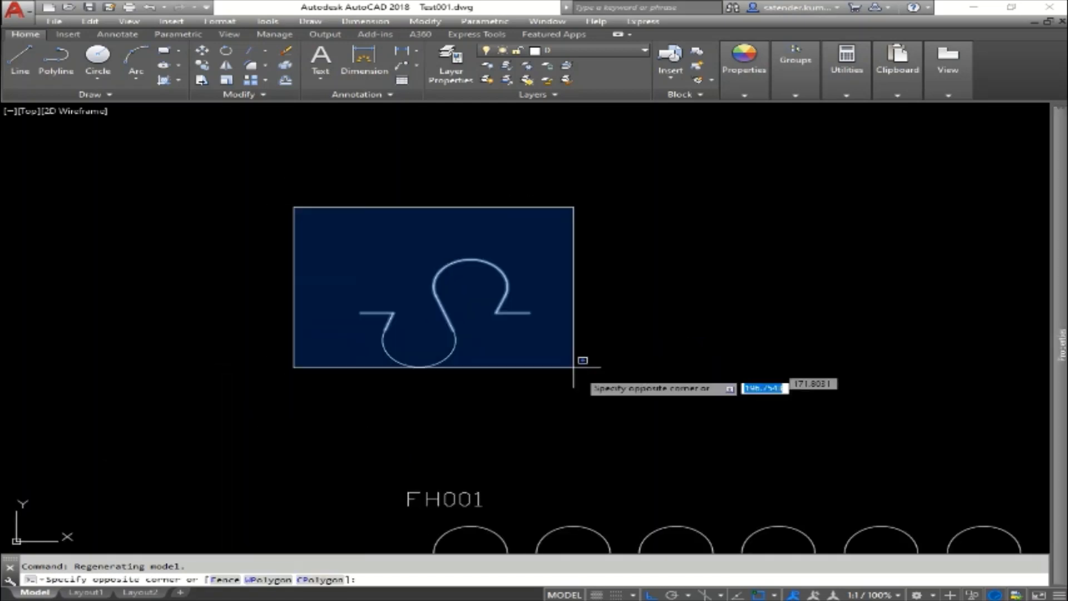
pyautogui.click(575, 363)
pyautogui.scroll(4, 440, 367)
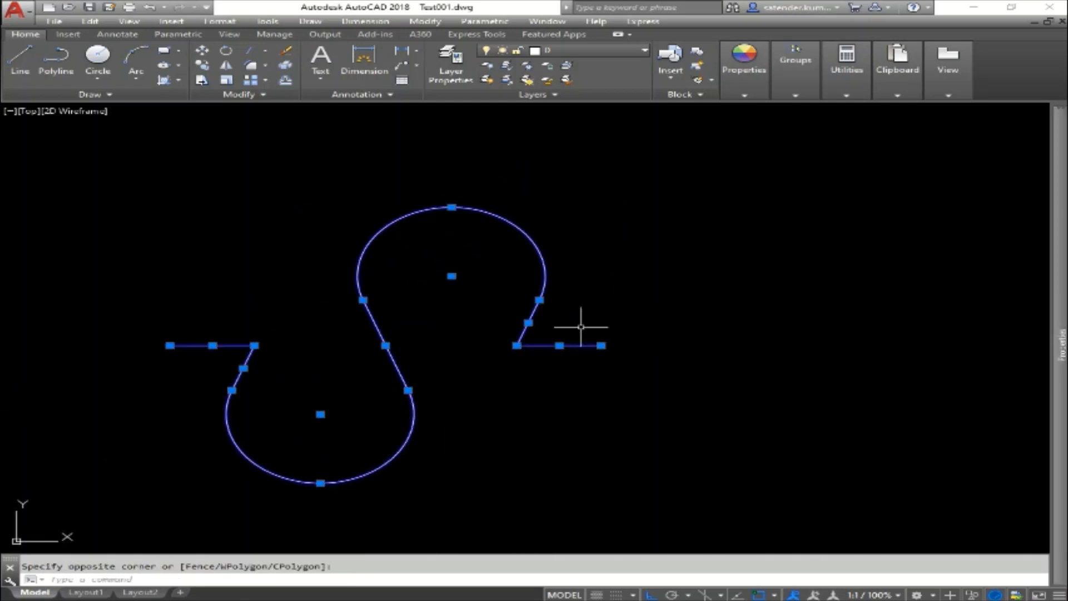
pyautogui.scroll(-4, 579, 329)
pyautogui.press('Escape')
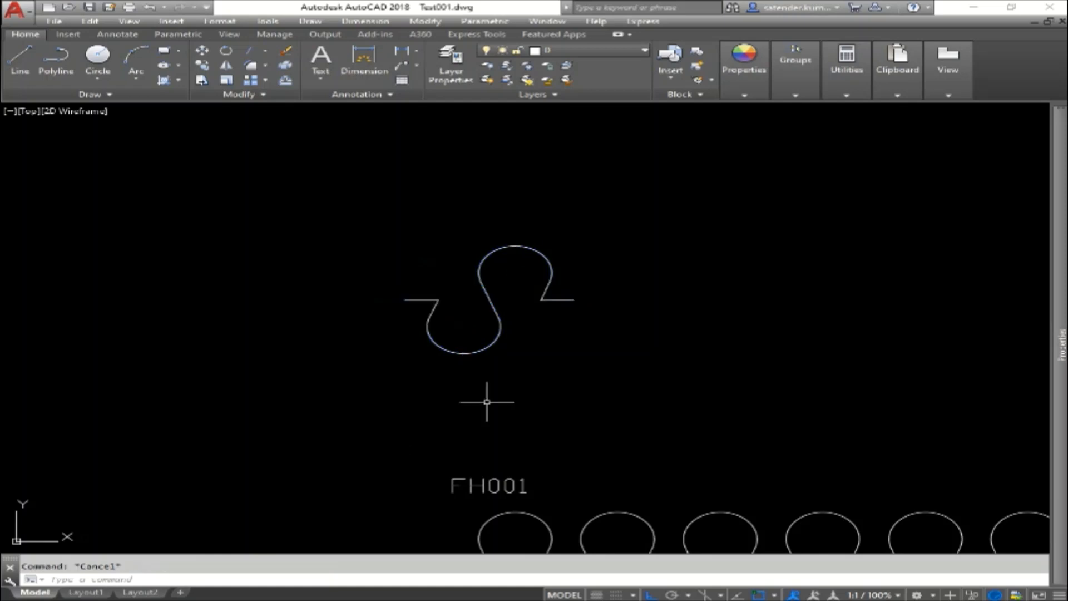
# Compare the plain S-shaped outline with the stretched hose block below it, including the block's tag and size labels
pyautogui.moveTo(471, 330); pyautogui.dragTo(351, 387, button='middle')
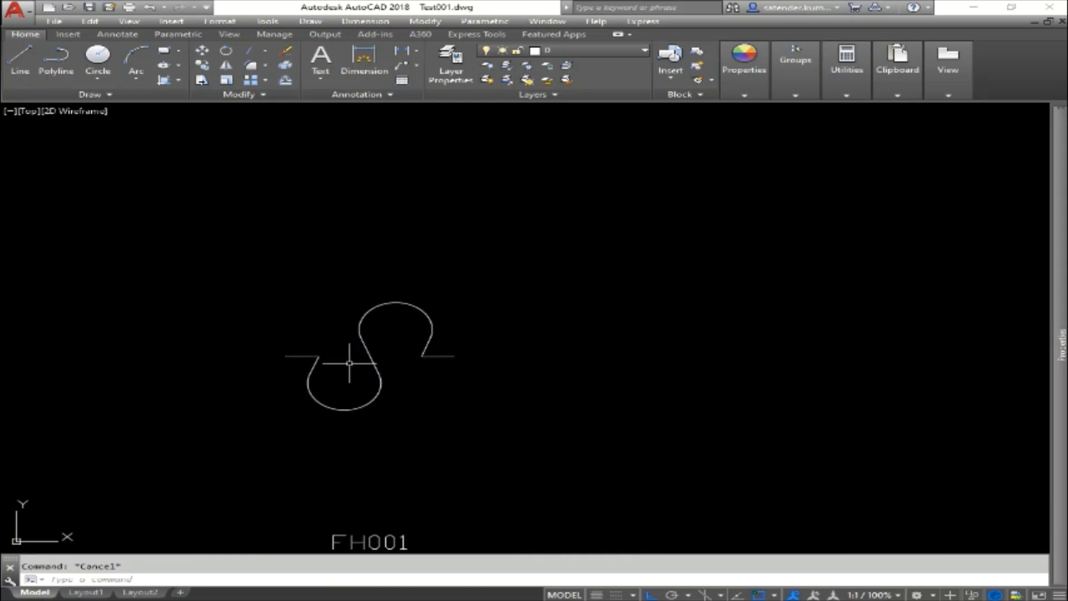
pyautogui.moveTo(365, 402); pyautogui.dragTo(411, 367, button='middle')
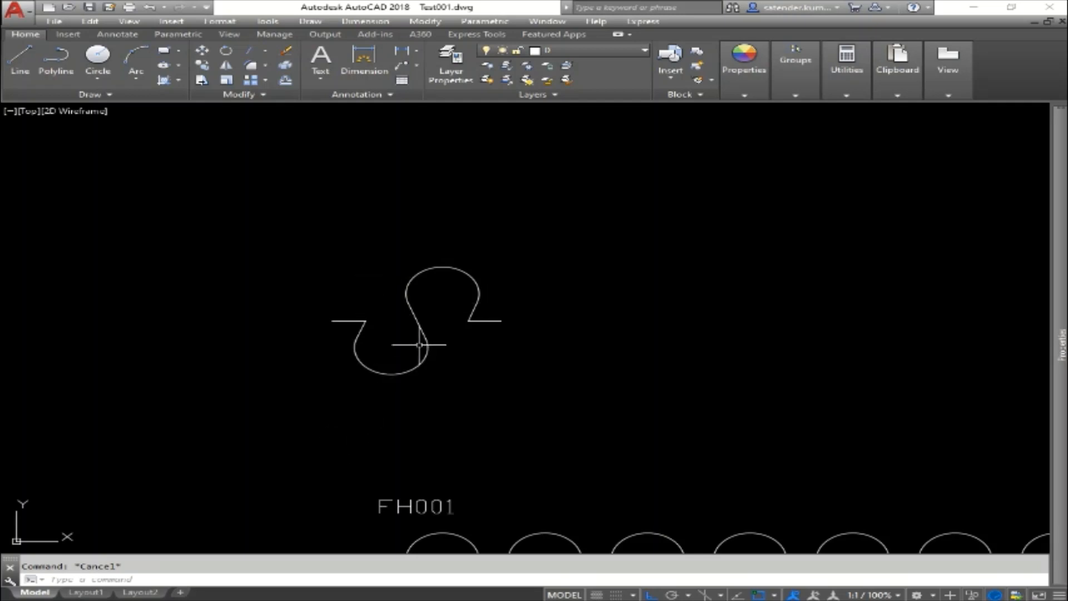
pyautogui.moveTo(432, 356); pyautogui.dragTo(355, 390, button='middle')
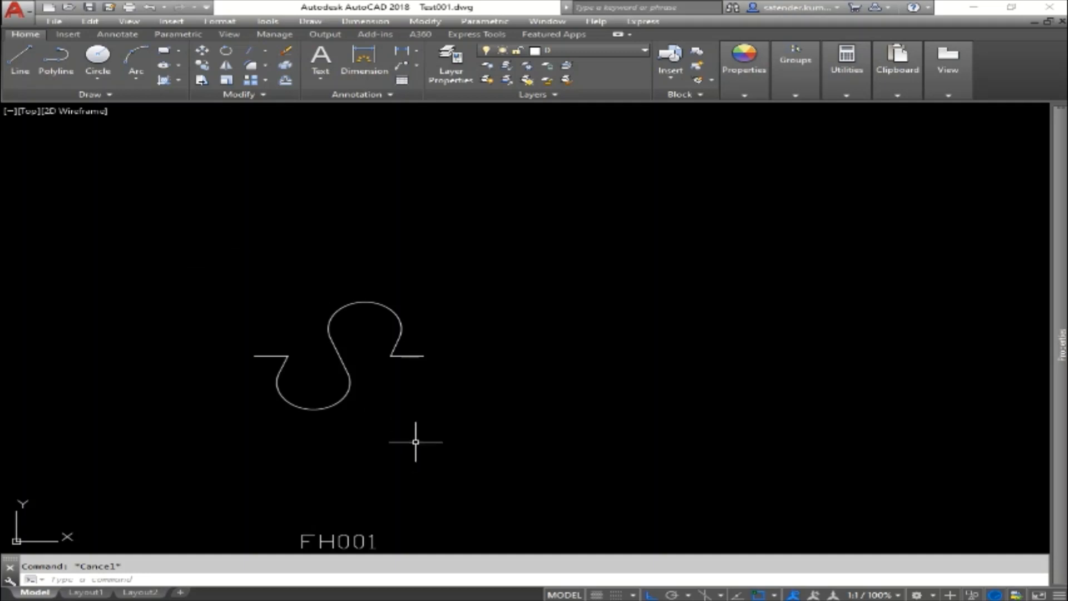
pyautogui.moveTo(417, 436)
pyautogui.mouseDown(button='middle')
pyautogui.moveTo(477, 370)
pyautogui.moveTo(426, 433)
pyautogui.mouseUp(button='middle')
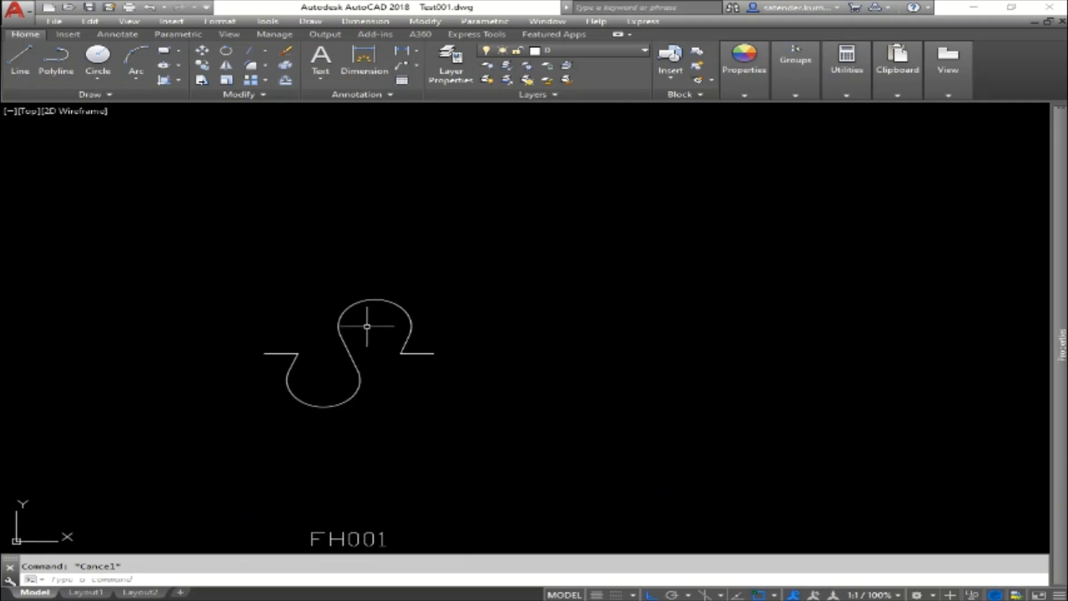
pyautogui.moveTo(334, 424)
pyautogui.mouseDown(button='middle')
pyautogui.moveTo(352, 247)
pyautogui.moveTo(384, 348)
pyautogui.moveTo(359, 374)
pyautogui.mouseUp(button='middle')
pyautogui.click(356, 366)
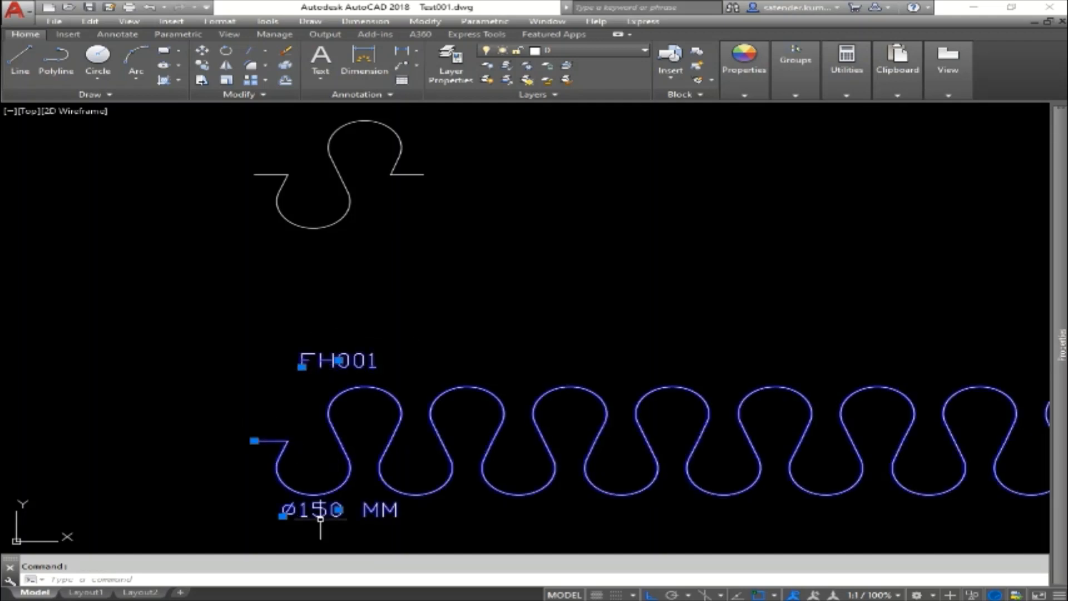
pyautogui.moveTo(386, 286)
pyautogui.mouseDown(button='middle')
pyautogui.moveTo(475, 491)
pyautogui.moveTo(468, 388)
pyautogui.moveTo(399, 346)
pyautogui.moveTo(424, 378)
pyautogui.mouseUp(button='middle')
pyautogui.press('Escape')
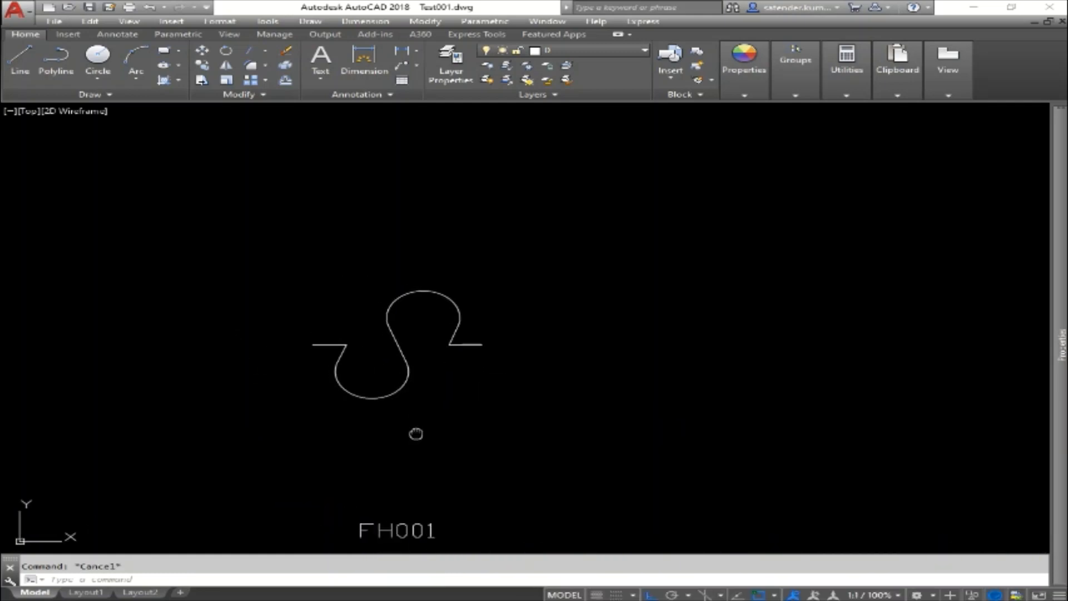
# Inspect the two arcs and the slanted connecting line in the middle of the S-shaped outline, leaving nothing selected
pyautogui.moveTo(417, 436); pyautogui.dragTo(491, 444, button='middle')
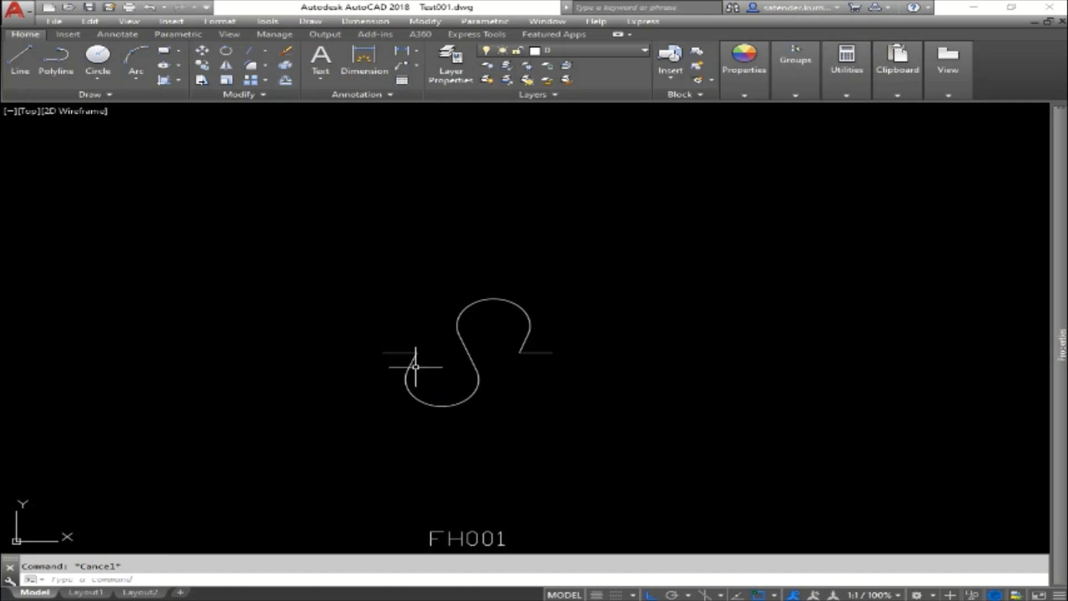
pyautogui.scroll(2, 462, 338)
pyautogui.click(501, 410)
pyautogui.click(429, 275)
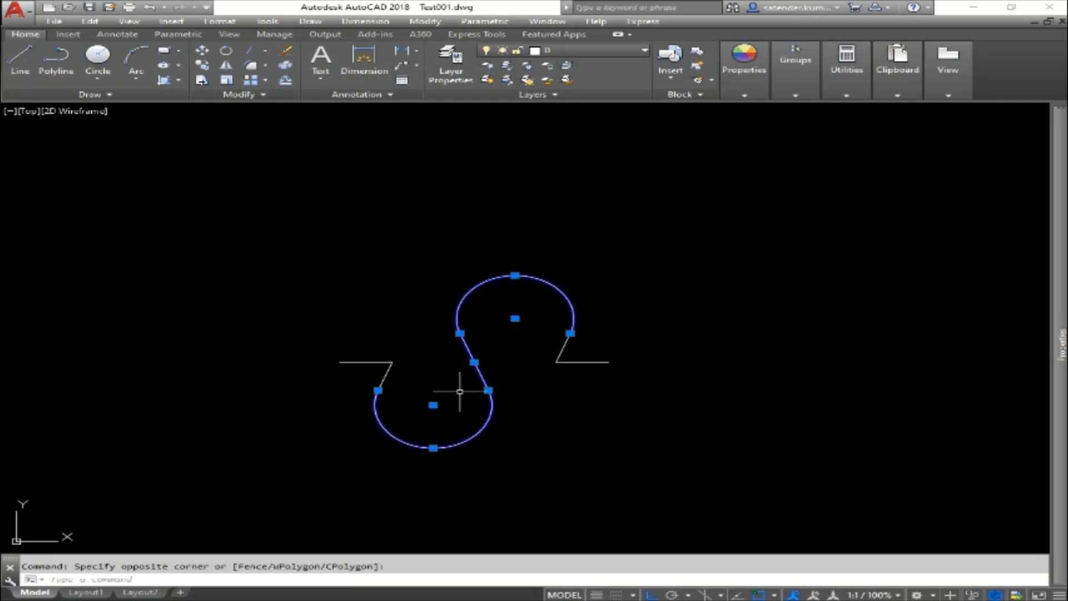
pyautogui.press('Escape')
pyautogui.moveTo(614, 397); pyautogui.dragTo(590, 388, button='middle')
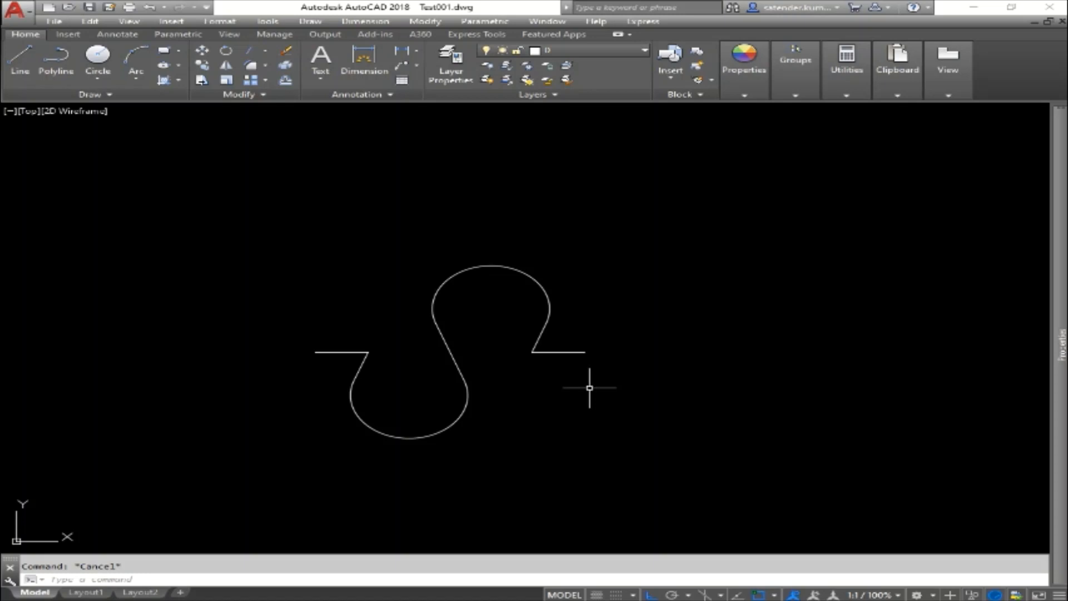
# Begin a block definition named FLEXHOSE002 with its base point at the outer endpoint of the outline's left horizontal line
pyautogui.write('B')
pyautogui.press('Return')
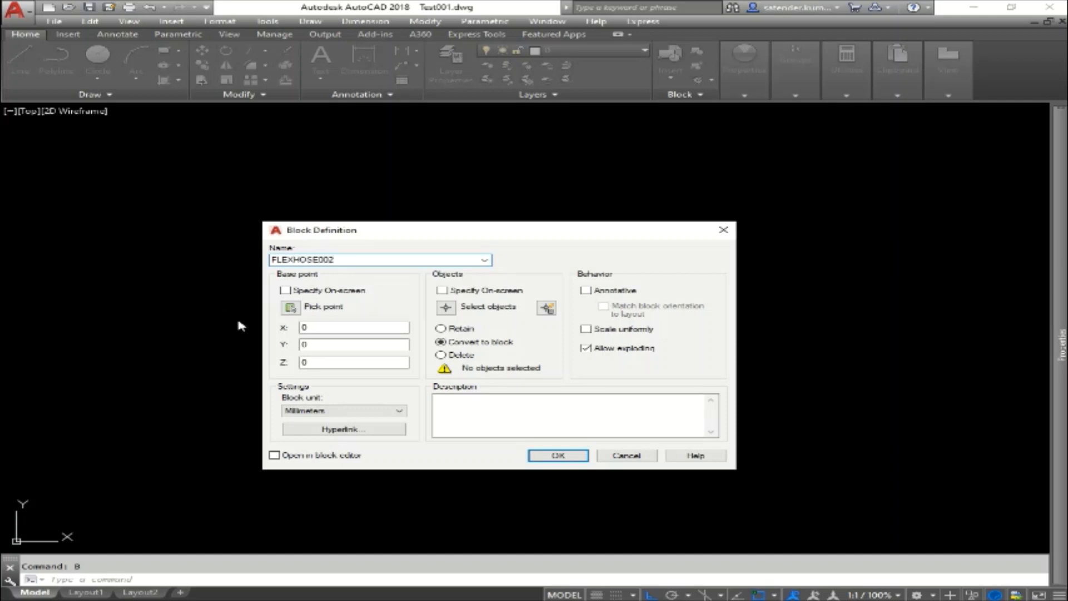
pyautogui.click(291, 308)
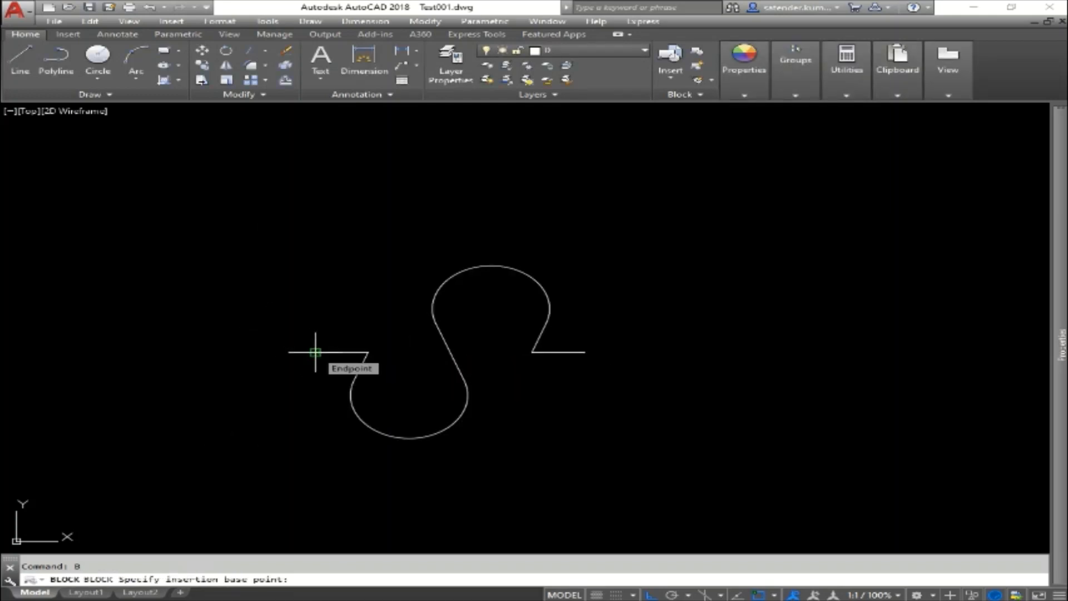
pyautogui.click(316, 352)
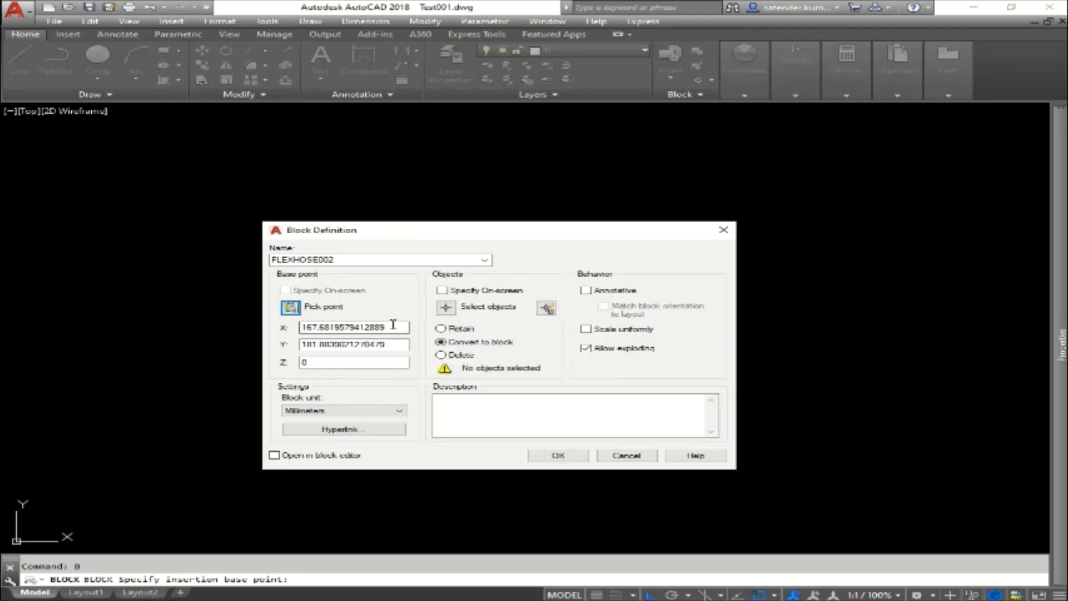
# Assign all lines and arcs of the S-shaped outline as the objects of the FLEXHOSE002 block definition
pyautogui.click(445, 308)
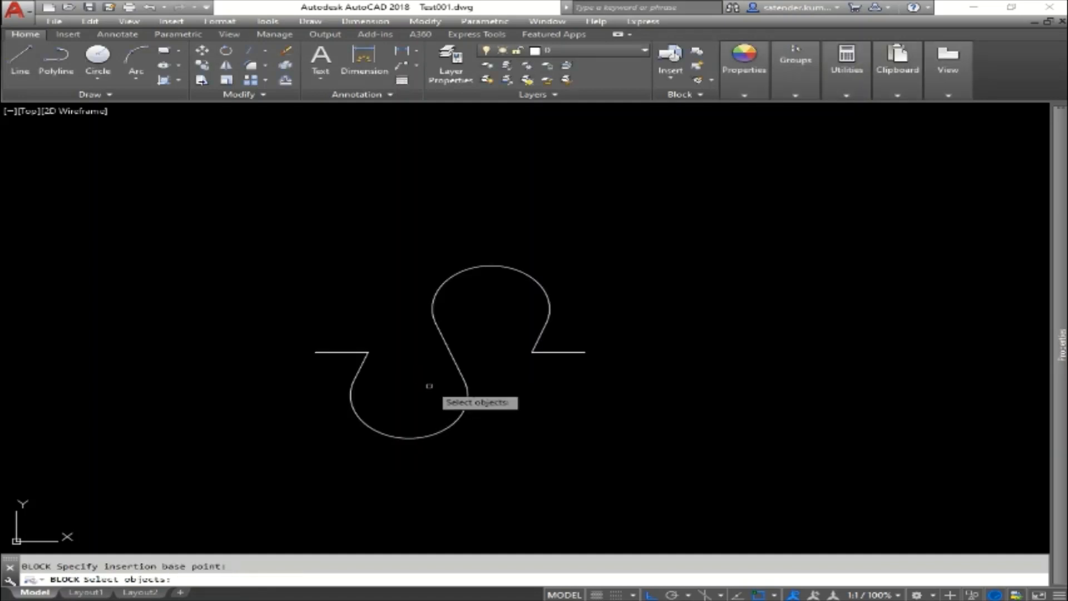
pyautogui.click(296, 246)
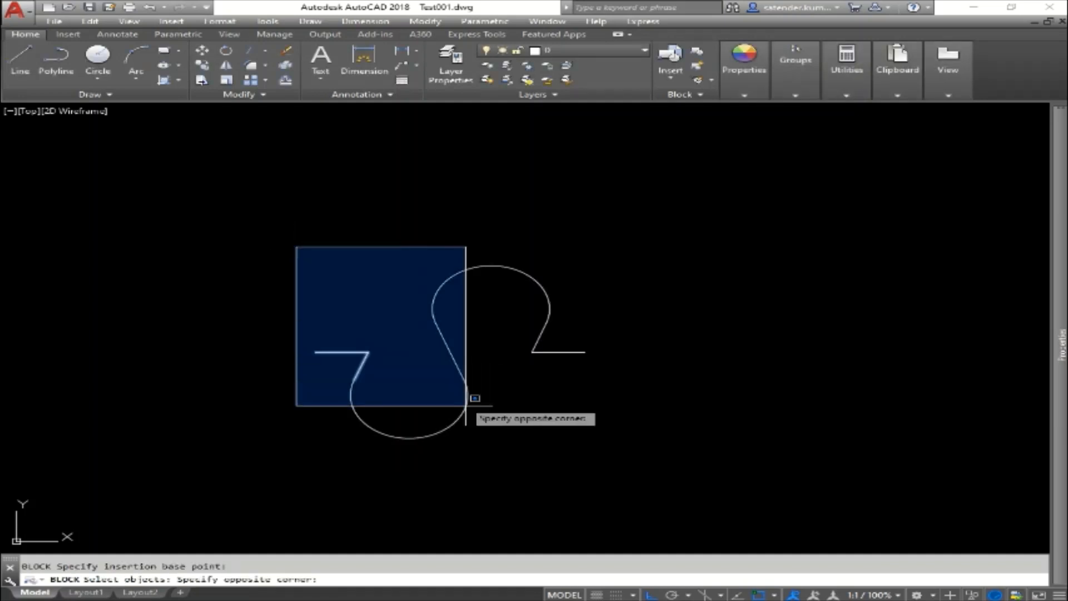
pyautogui.click(611, 469)
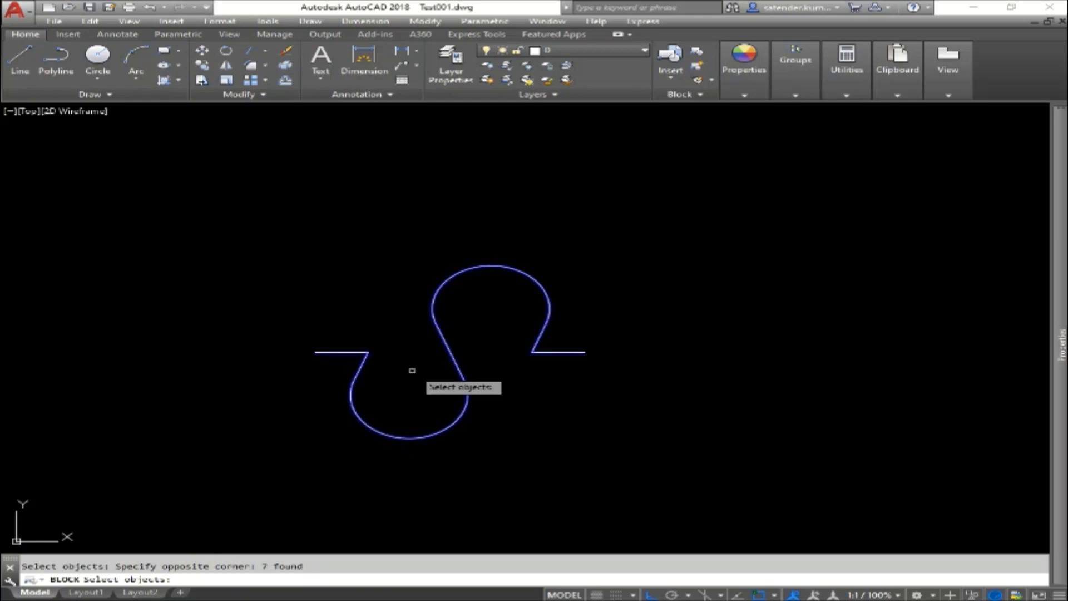
pyautogui.press('Return')
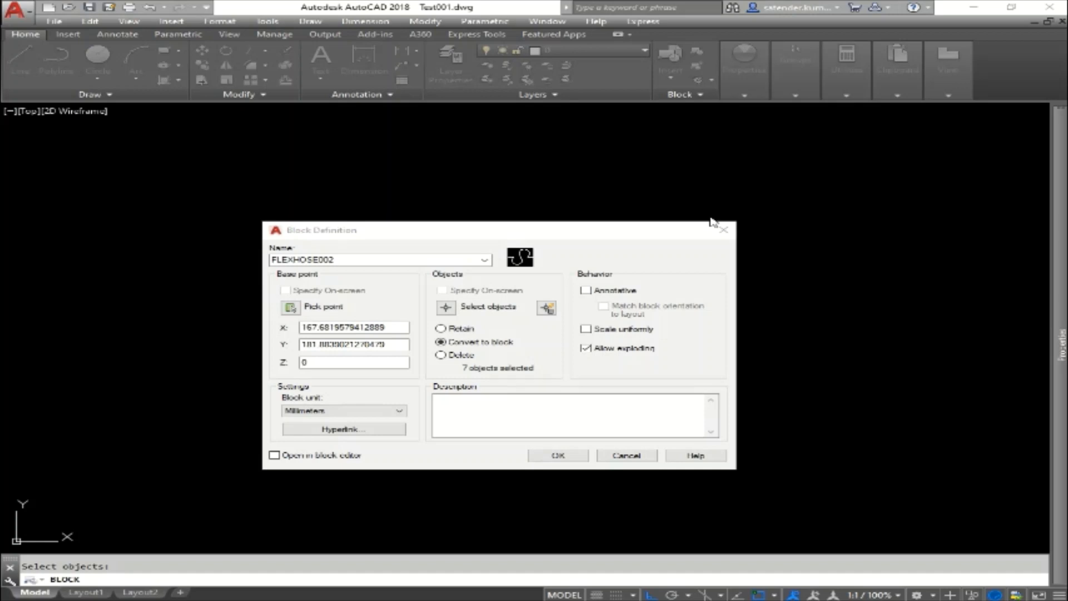
pyautogui.moveTo(401, 231); pyautogui.dragTo(424, 180)
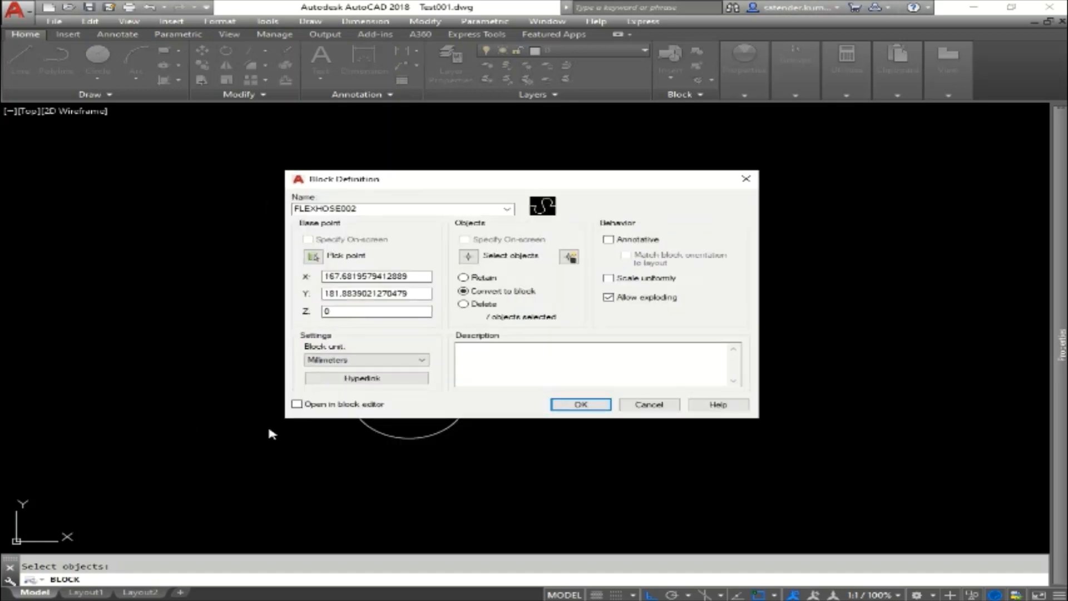
# Finish the FLEXHOSE002 block definition and open the block in the Block Editor
pyautogui.click(296, 405)
pyautogui.click(578, 405)
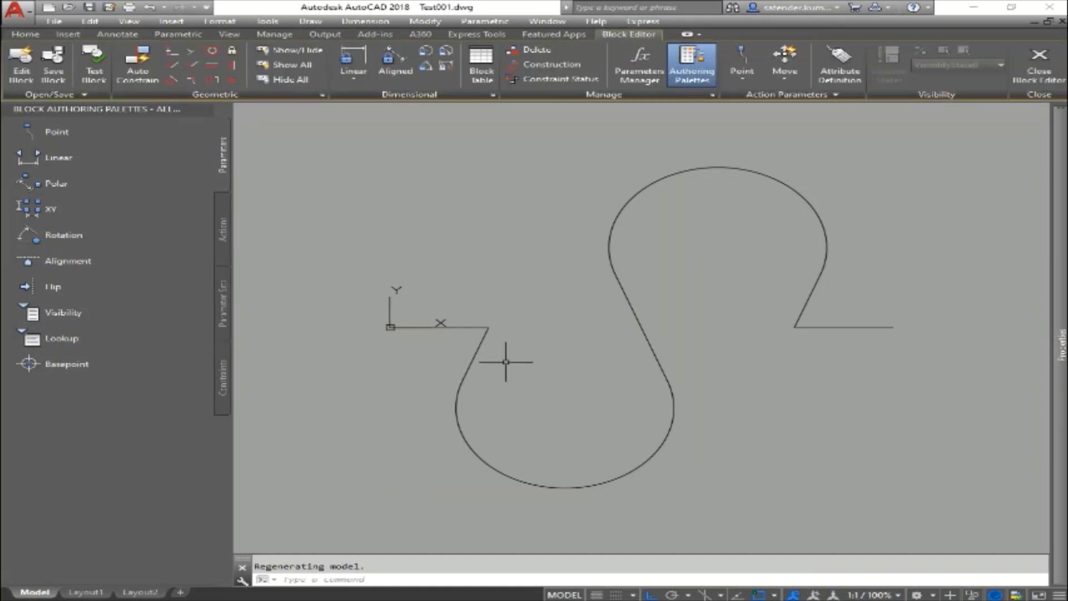
pyautogui.moveTo(508, 362)
pyautogui.mouseDown(button='middle')
pyautogui.moveTo(410, 401)
pyautogui.moveTo(453, 398)
pyautogui.mouseUp(button='middle')
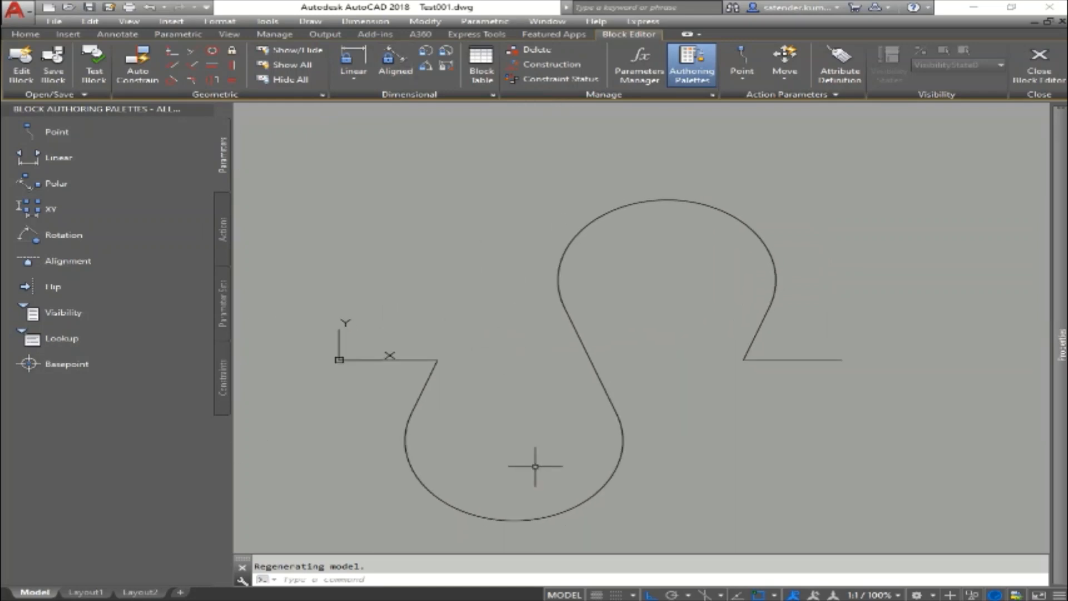
pyautogui.moveTo(555, 431); pyautogui.dragTo(550, 405, button='middle')
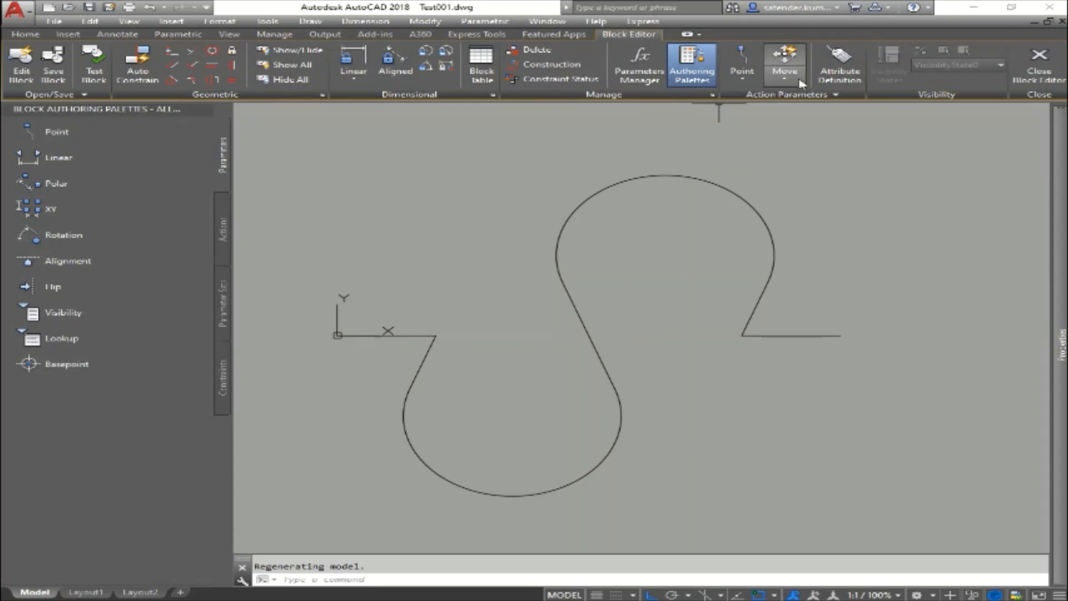
pyautogui.scroll(-4, 490, 263)
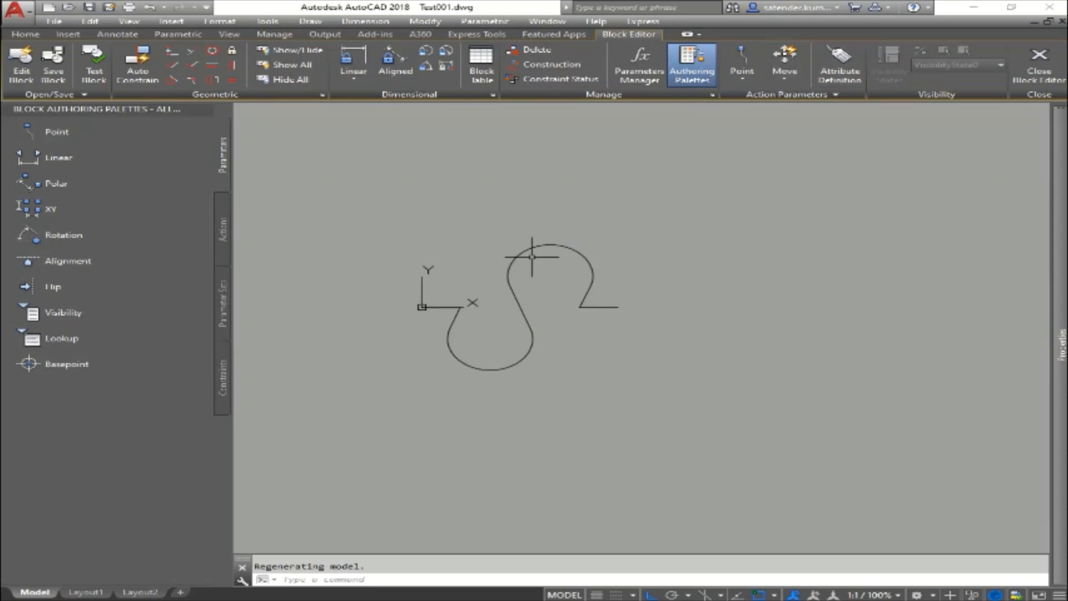
pyautogui.scroll(4, 529, 250)
pyautogui.scroll(-6, 540, 239)
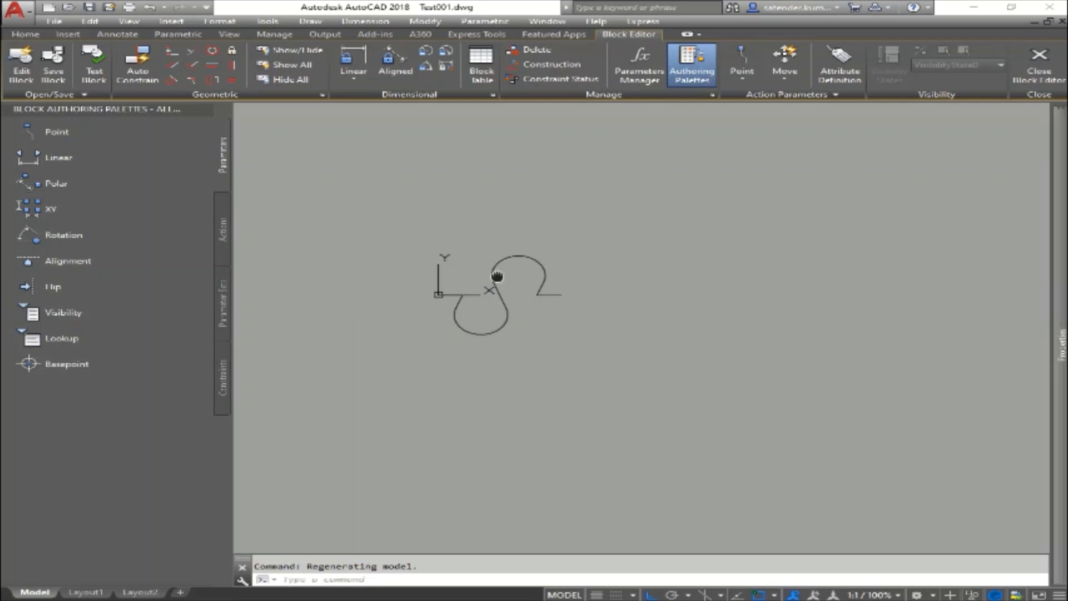
pyautogui.scroll(4, 497, 277)
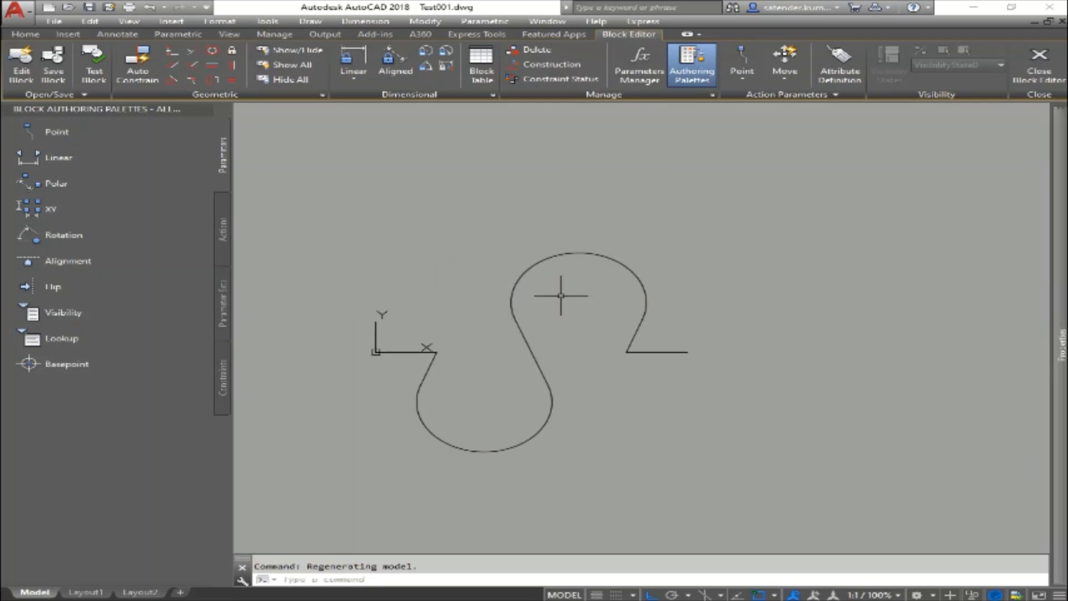
pyautogui.moveTo(557, 343); pyautogui.dragTo(546, 340, button='middle')
pyautogui.moveTo(421, 405); pyautogui.dragTo(407, 400, button='middle')
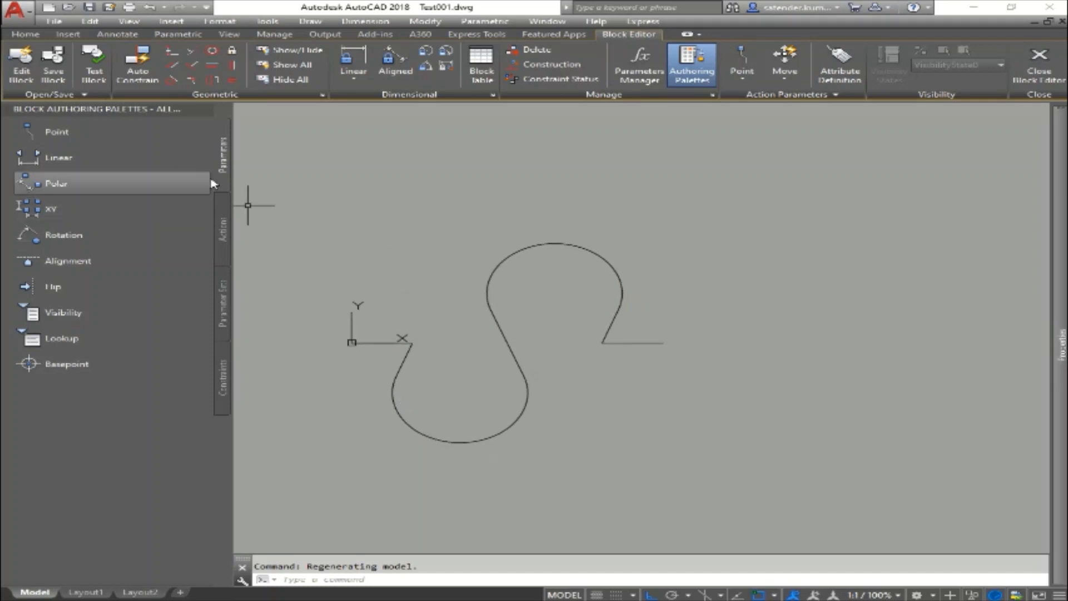
# Add a linear parameter from the outline's left outer endpoint to its right outer endpoint, with its label above the upper arc
pyautogui.click(56, 160)
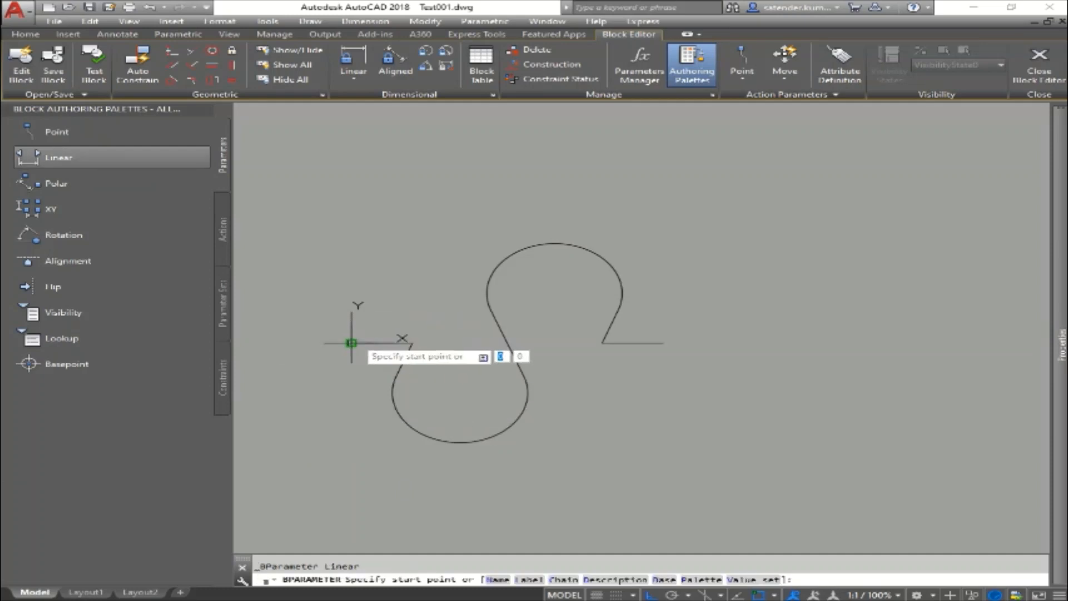
pyautogui.click(351, 342)
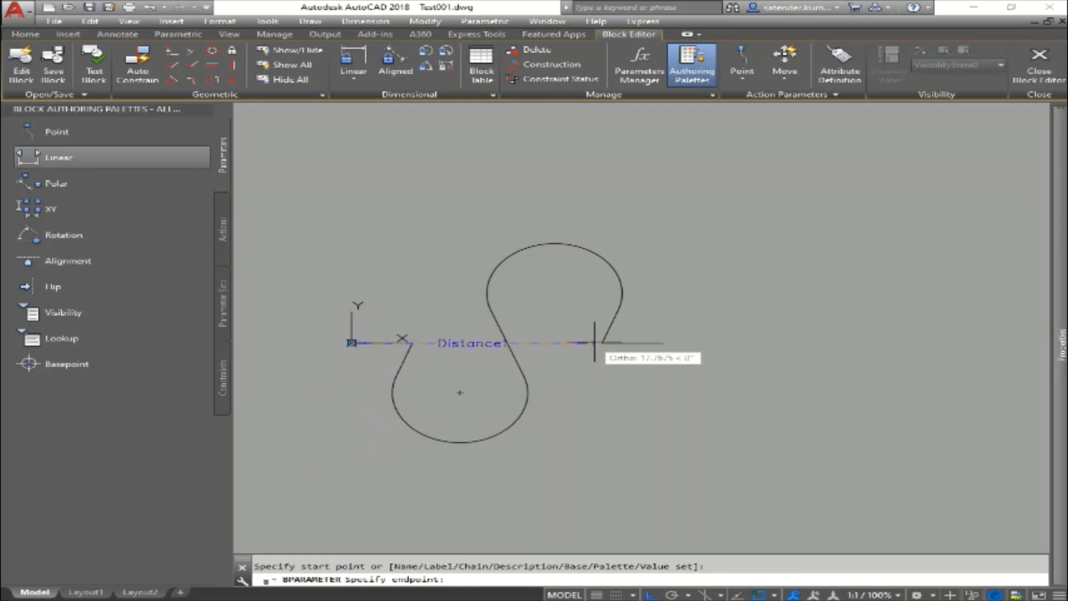
pyautogui.click(661, 343)
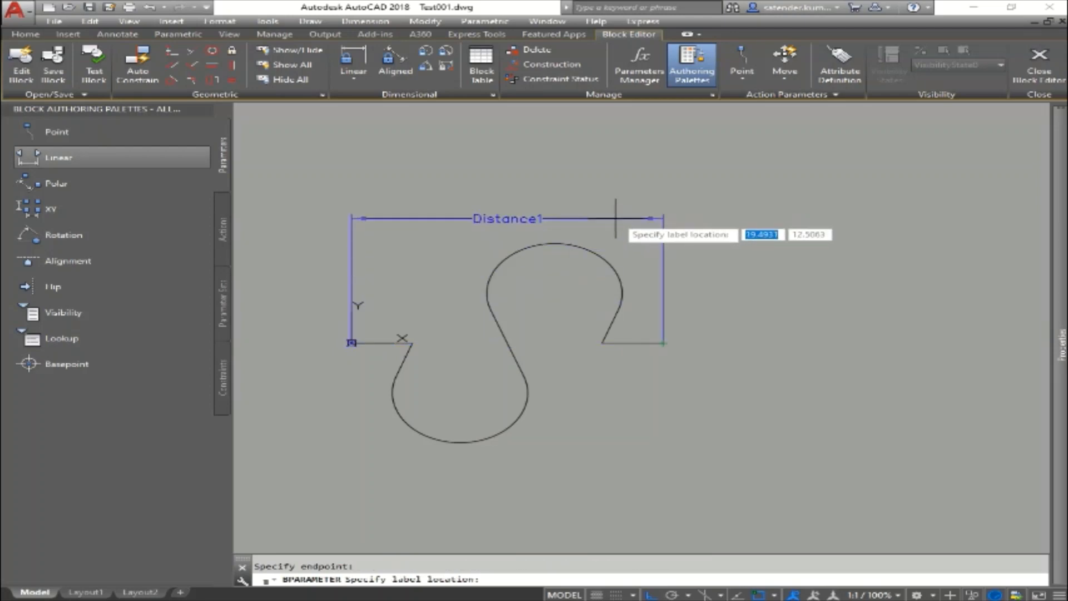
pyautogui.click(615, 218)
pyautogui.moveTo(441, 449)
pyautogui.mouseDown(button='middle')
pyautogui.moveTo(441, 393)
pyautogui.moveTo(511, 414)
pyautogui.mouseUp(button='middle')
pyautogui.scroll(-2, 427, 392)
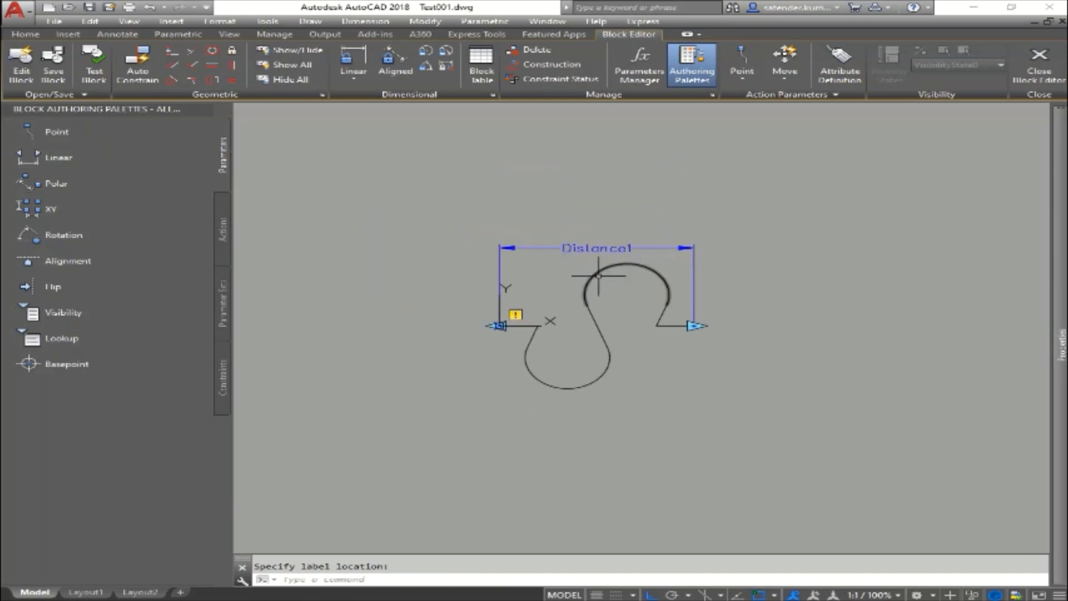
pyautogui.moveTo(598, 274); pyautogui.dragTo(574, 244, button='middle')
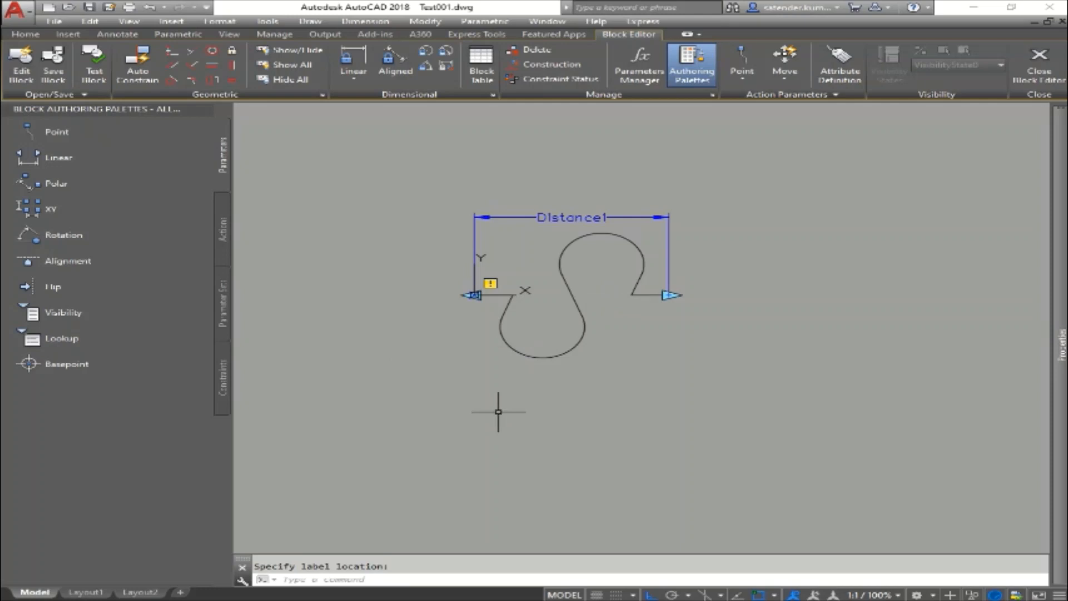
# Select the linear parameter above the outline and display its properties
pyautogui.click(563, 217)
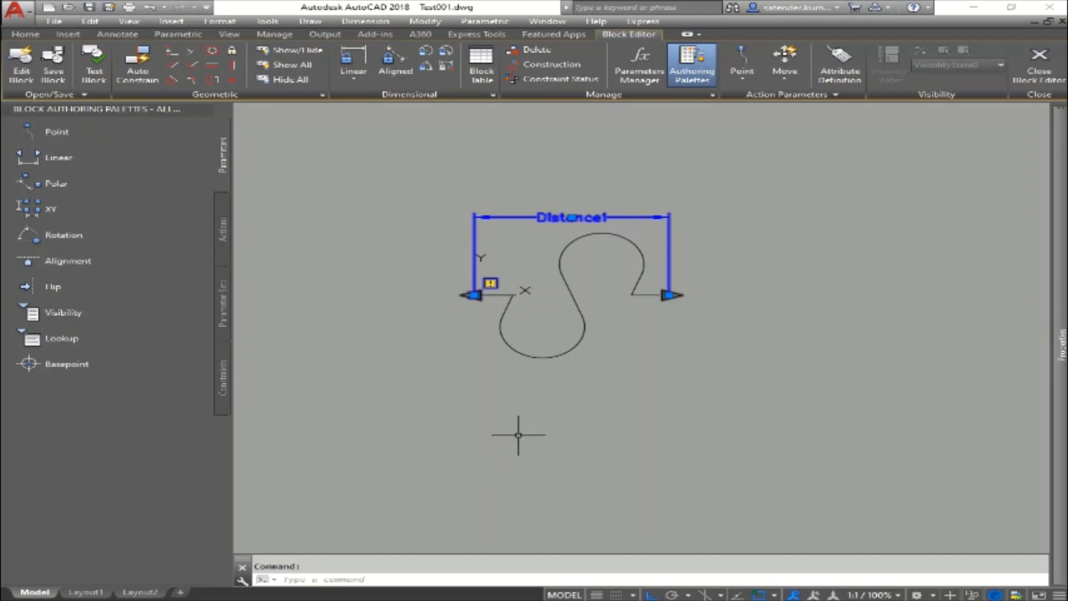
pyautogui.moveTo(1060, 356)
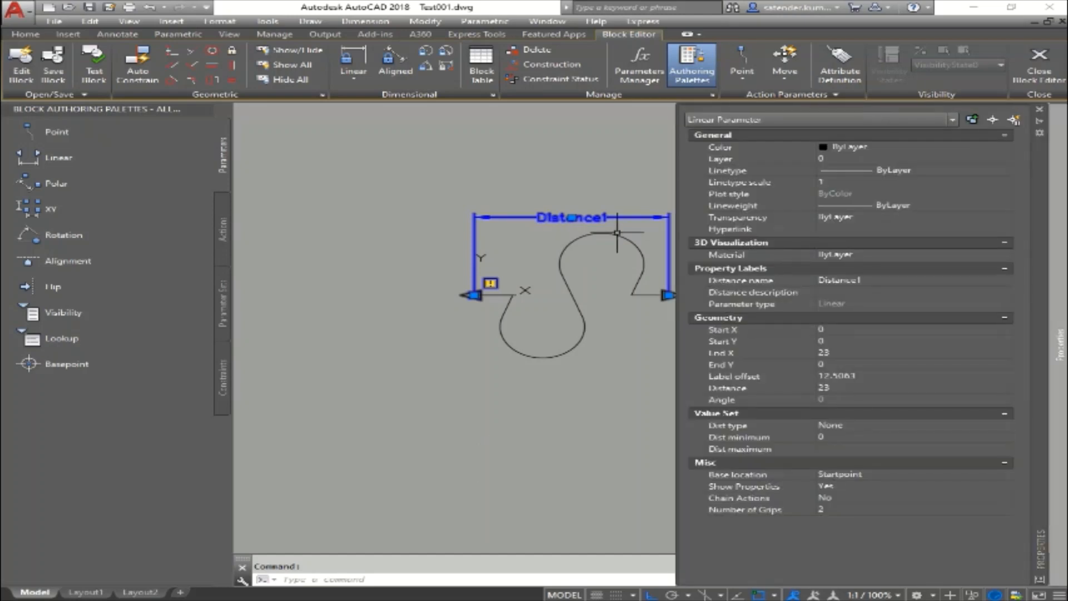
pyautogui.moveTo(1064, 221)
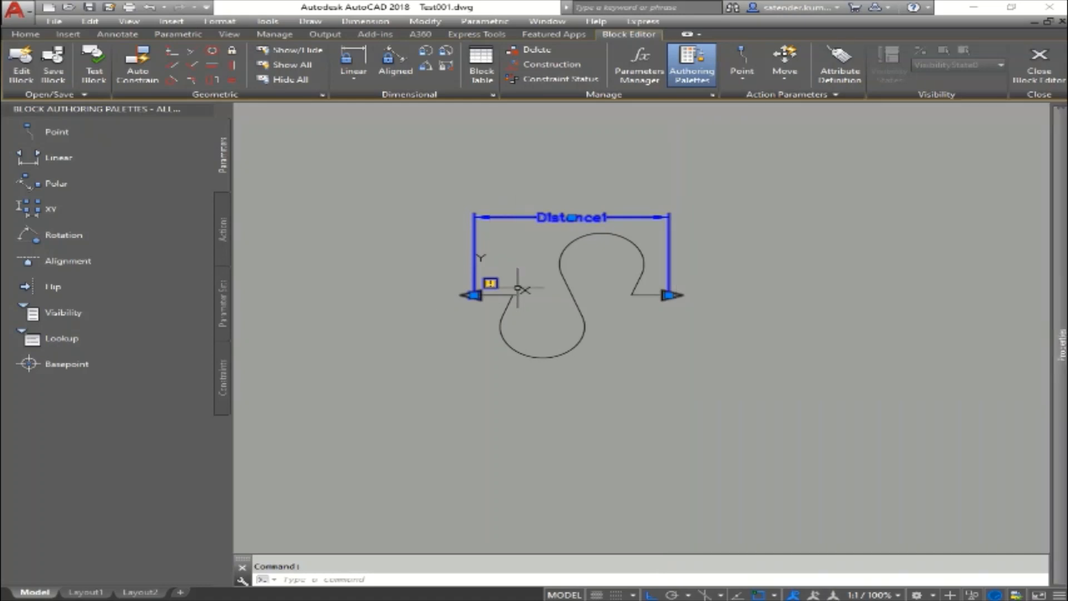
pyautogui.moveTo(1060, 386)
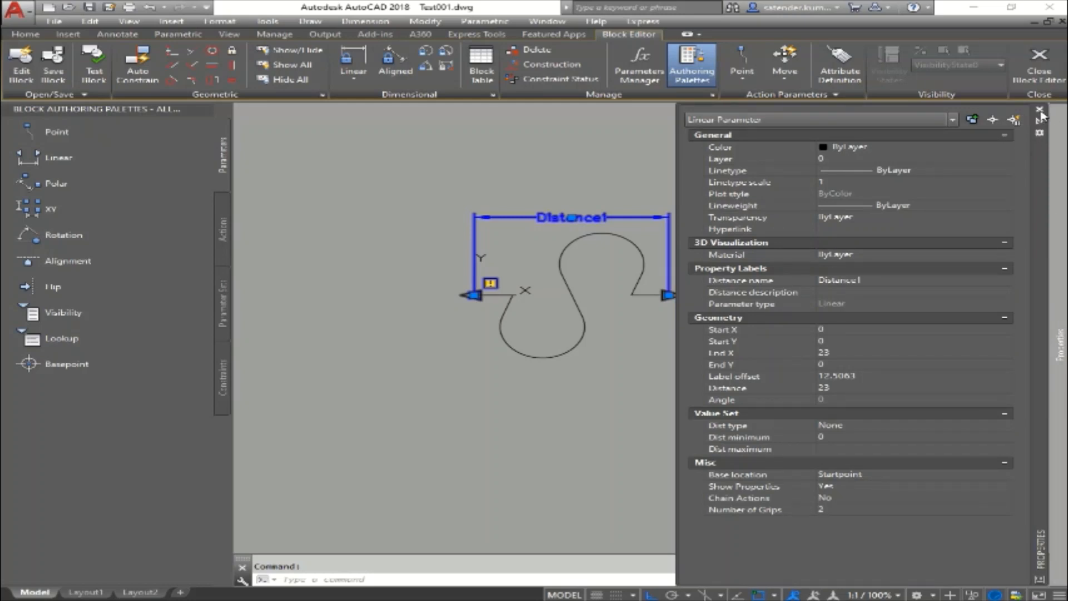
pyautogui.click(1039, 109)
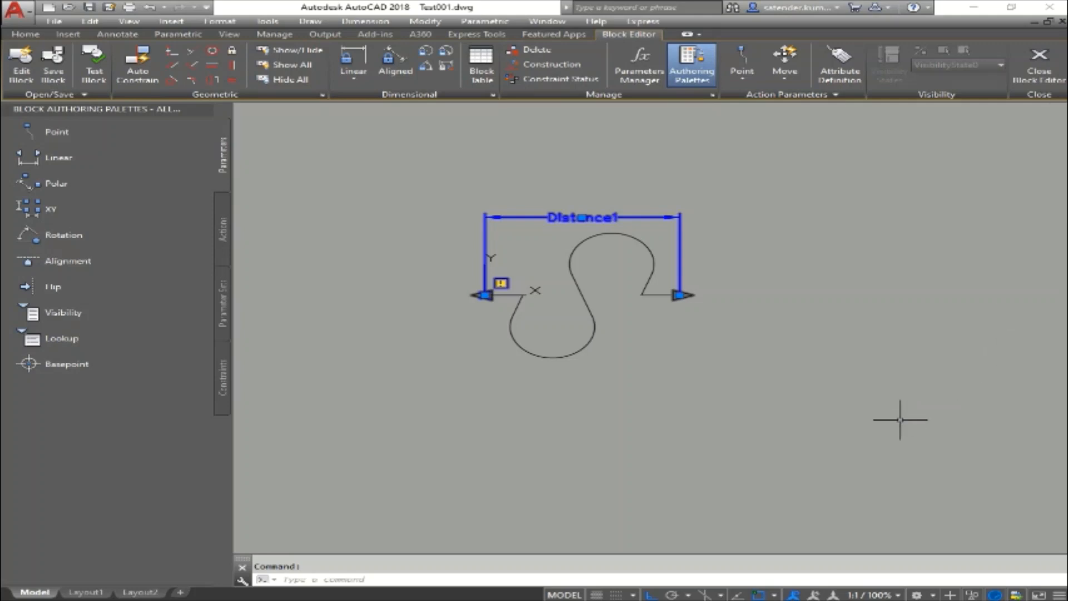
pyautogui.hotkey('ctrl', '1')
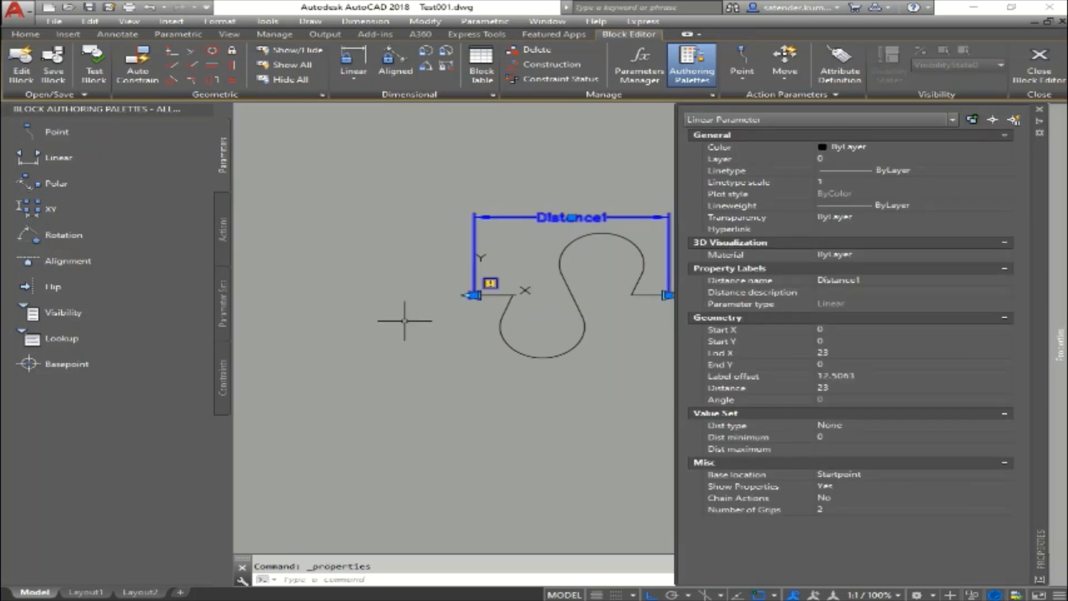
# Narrow the Properties palette and keep it permanently open beside the drawing area
pyautogui.moveTo(405, 321); pyautogui.dragTo(313, 341, button='middle')
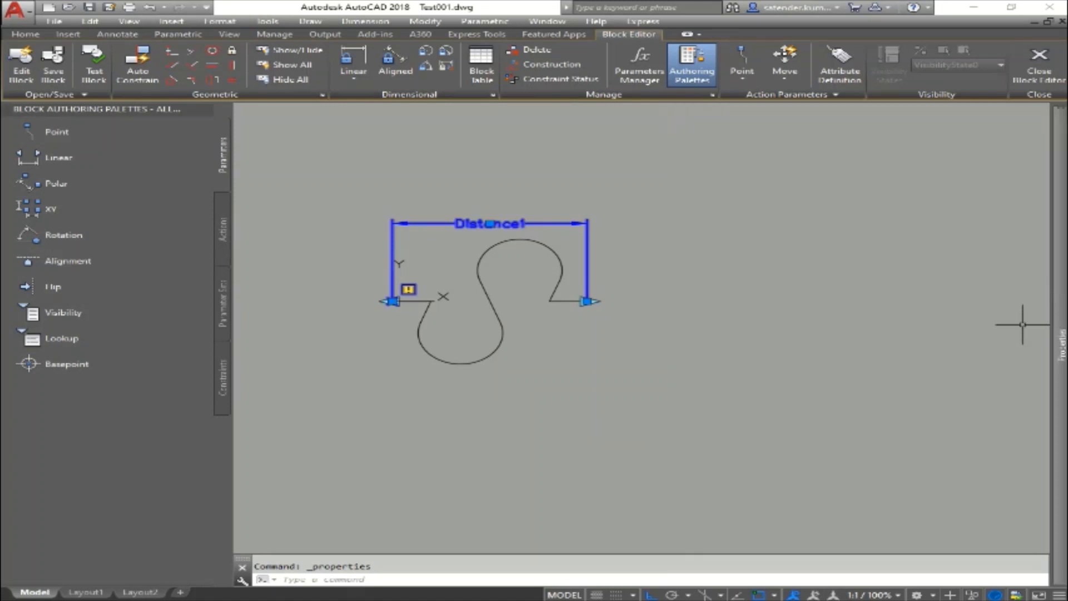
pyautogui.moveTo(1058, 334)
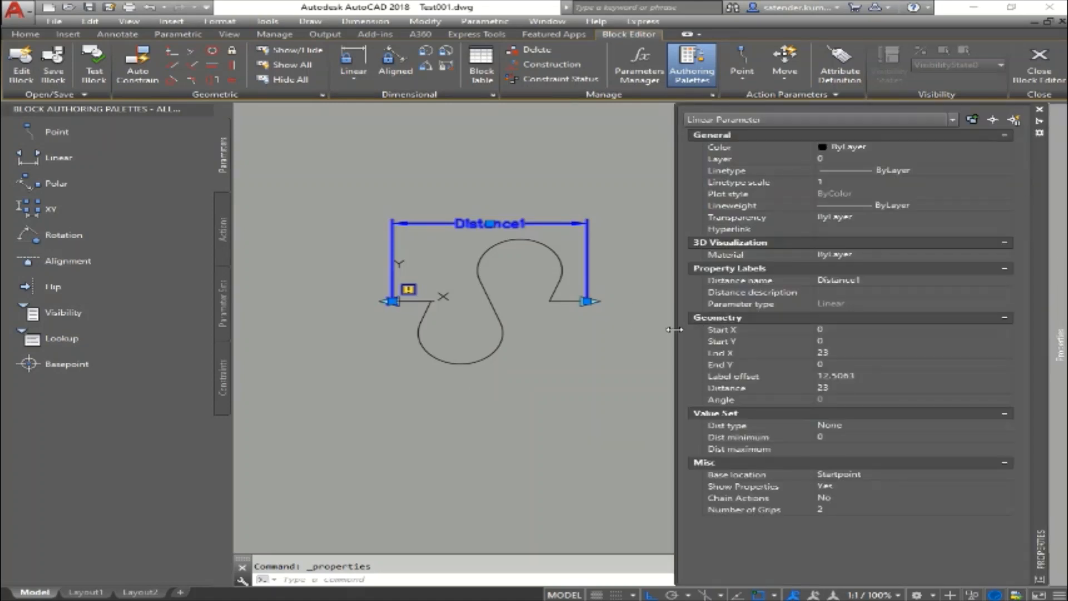
pyautogui.moveTo(674, 330); pyautogui.dragTo(755, 329)
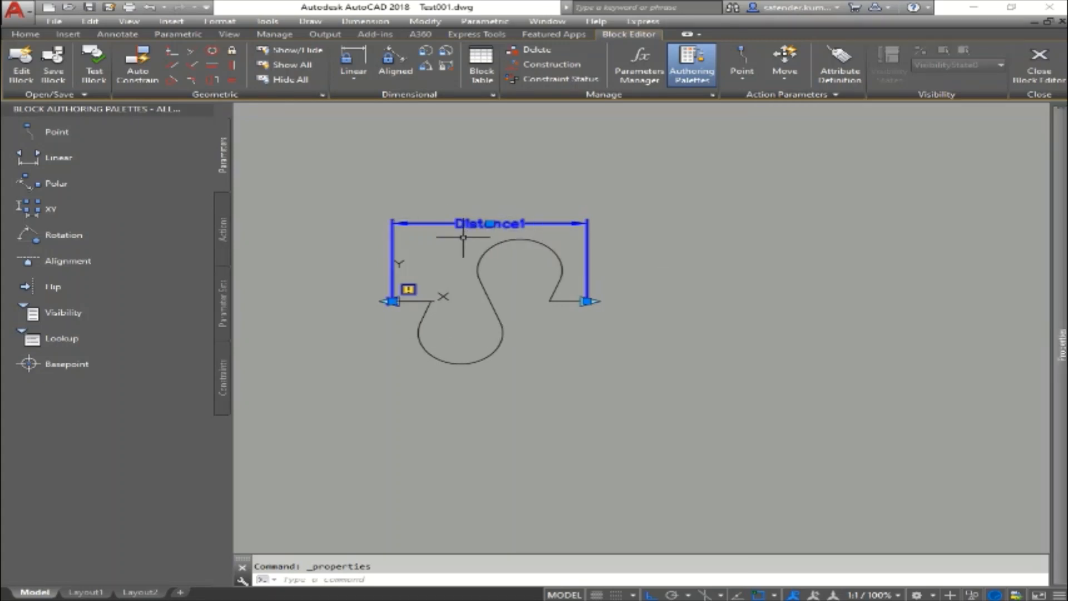
pyautogui.moveTo(1055, 303)
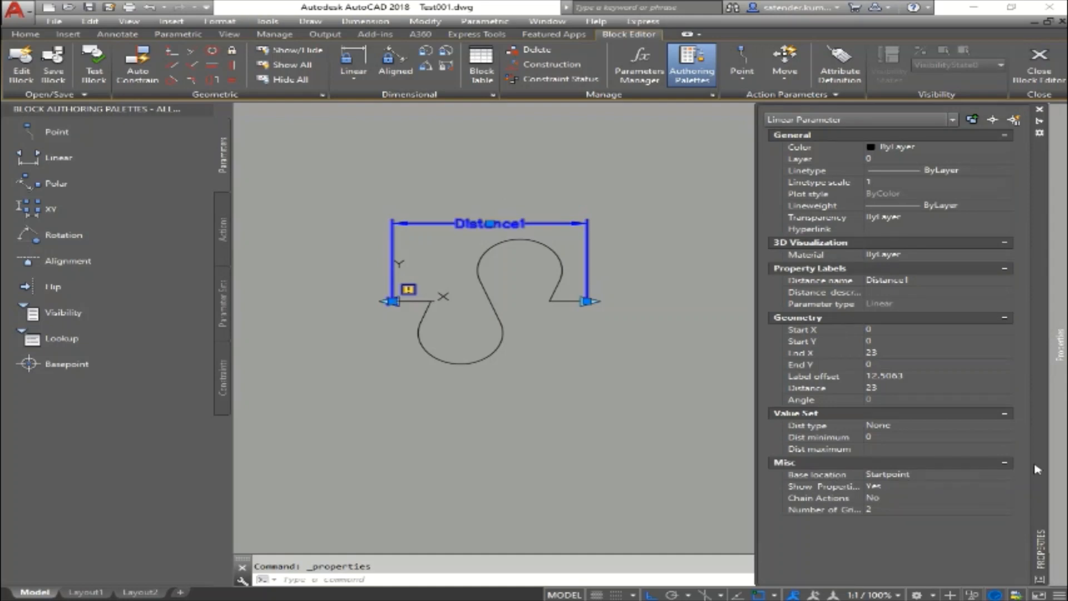
pyautogui.click(1039, 121)
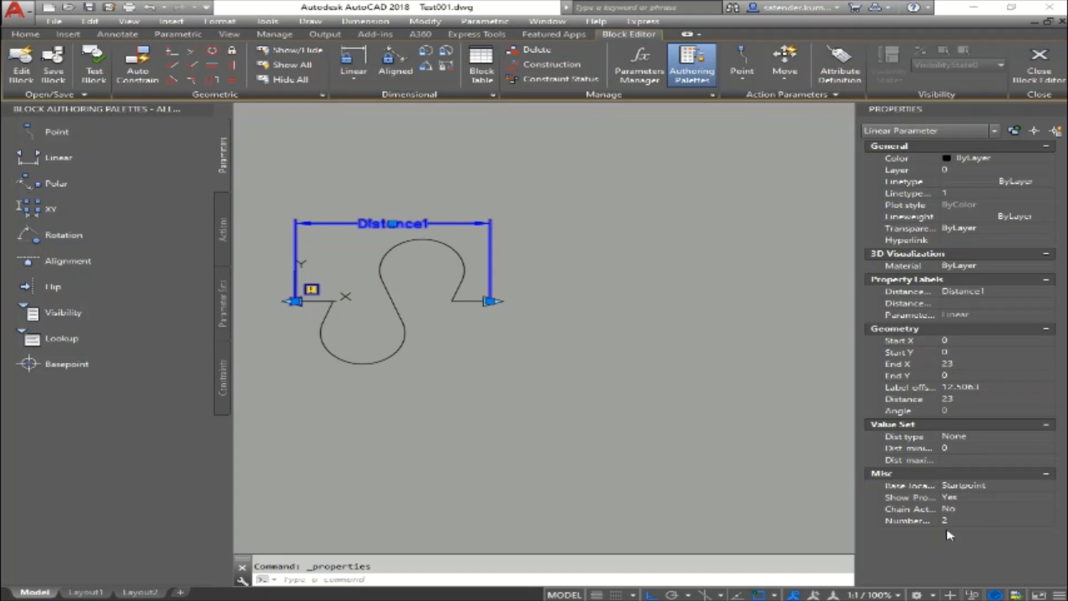
# Set the linear parameter's number of grips to 1
pyautogui.click(965, 523)
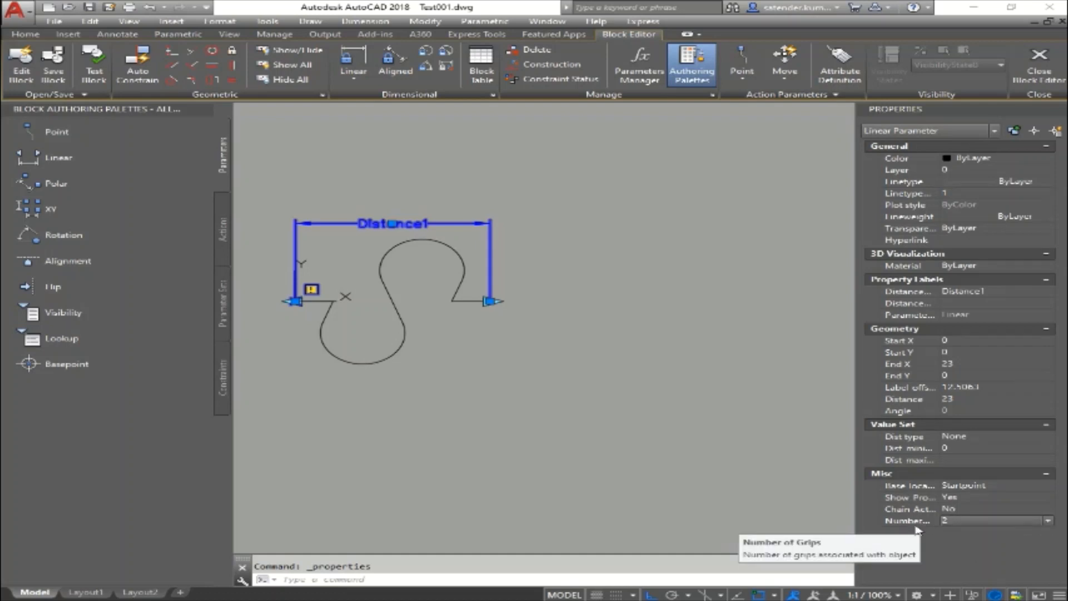
pyautogui.click(978, 523)
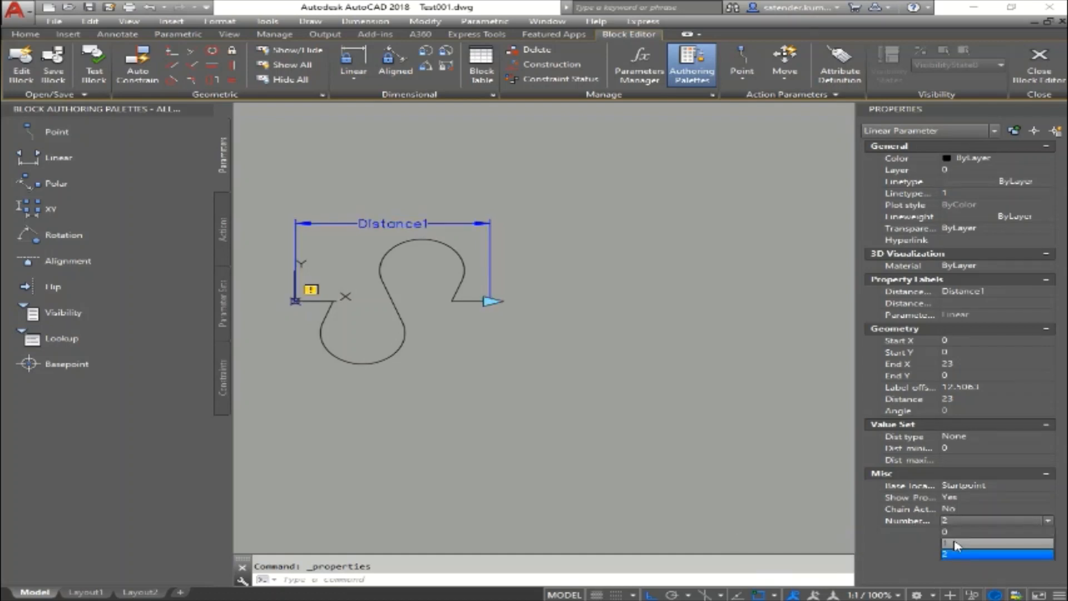
pyautogui.click(956, 544)
pyautogui.scroll(-1, 356, 360)
pyautogui.moveTo(357, 361)
pyautogui.mouseDown(button='middle')
pyautogui.moveTo(479, 388)
pyautogui.moveTo(390, 381)
pyautogui.mouseUp(button='middle')
pyautogui.scroll(2, 484, 375)
pyautogui.scroll(-1, 371, 333)
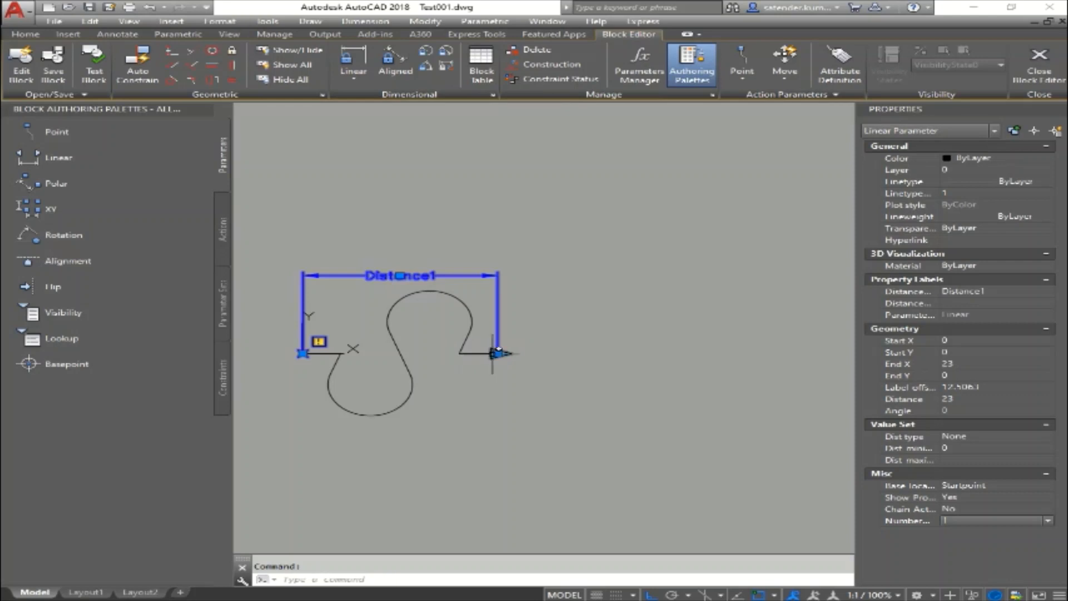
pyautogui.moveTo(575, 429); pyautogui.dragTo(550, 370, button='middle')
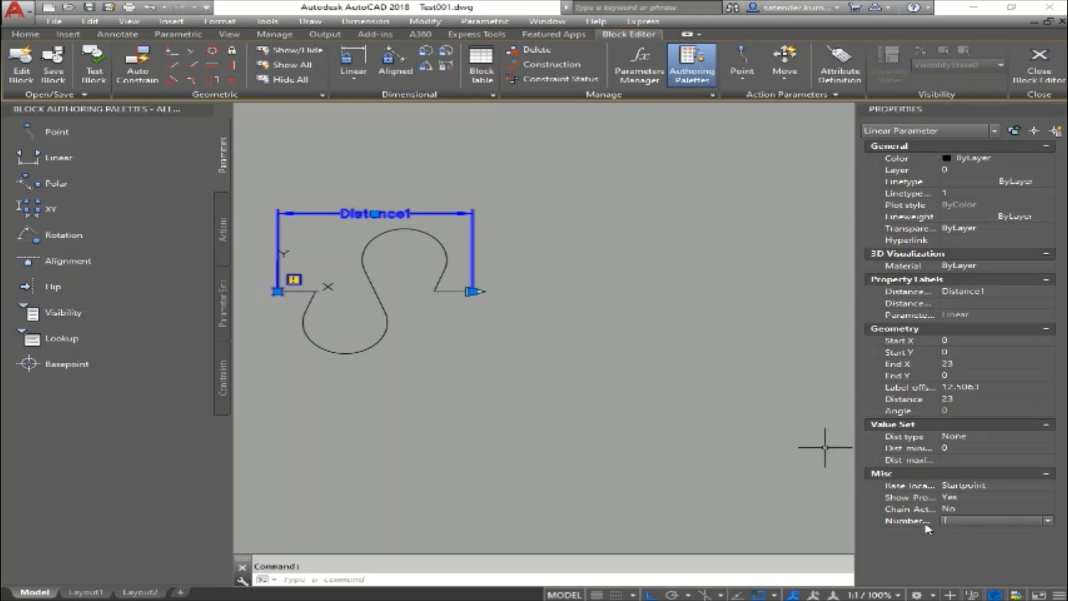
pyautogui.click(1049, 521)
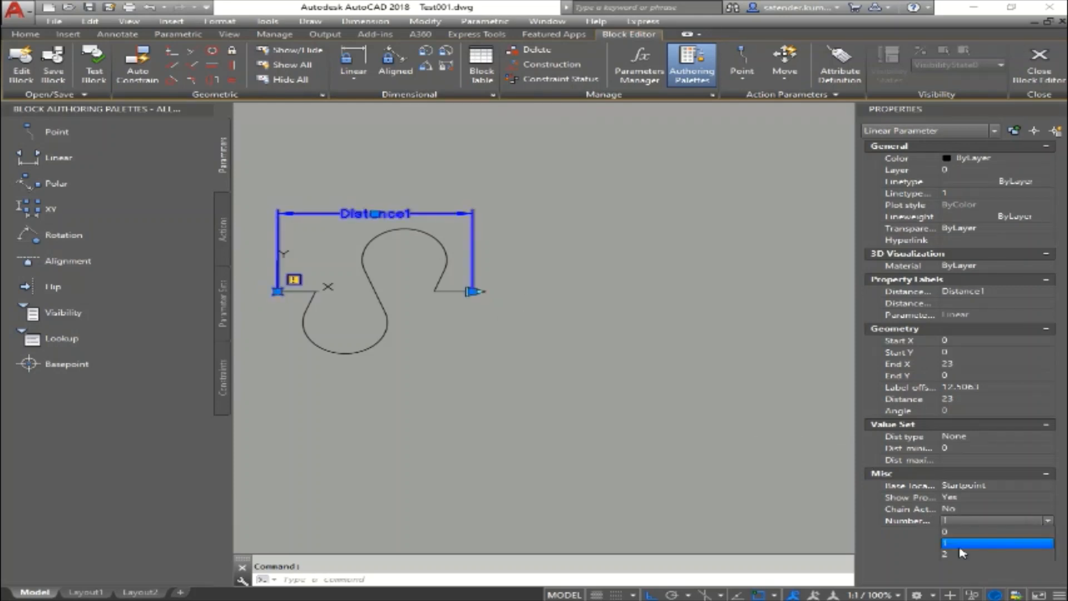
pyautogui.click(960, 545)
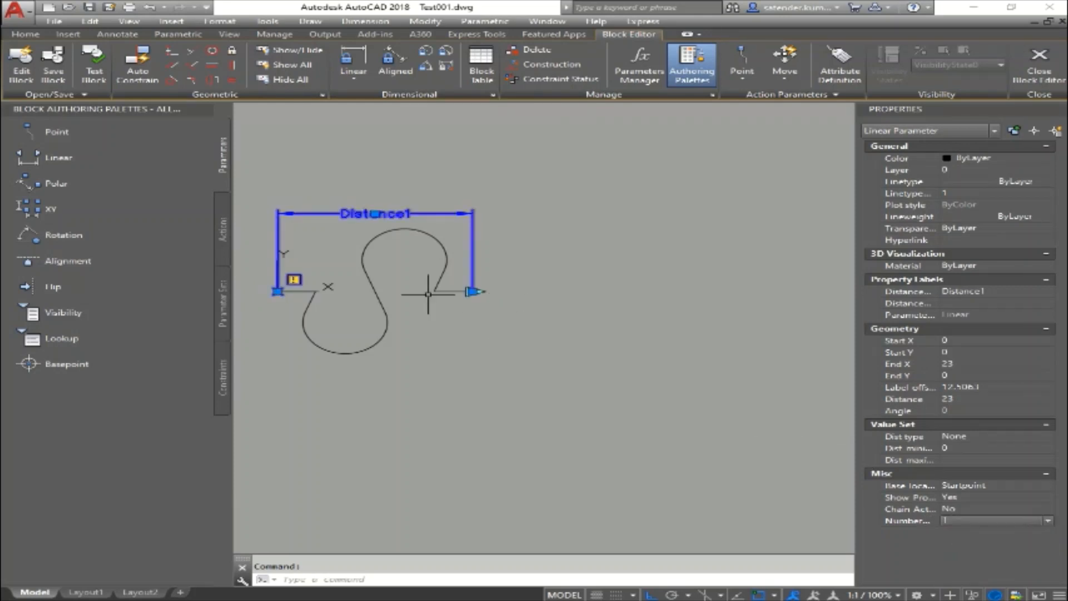
# Check the grips at both ends of the linear parameter and set its number of grips to 2
pyautogui.moveTo(466, 343); pyautogui.dragTo(576, 352, button='middle')
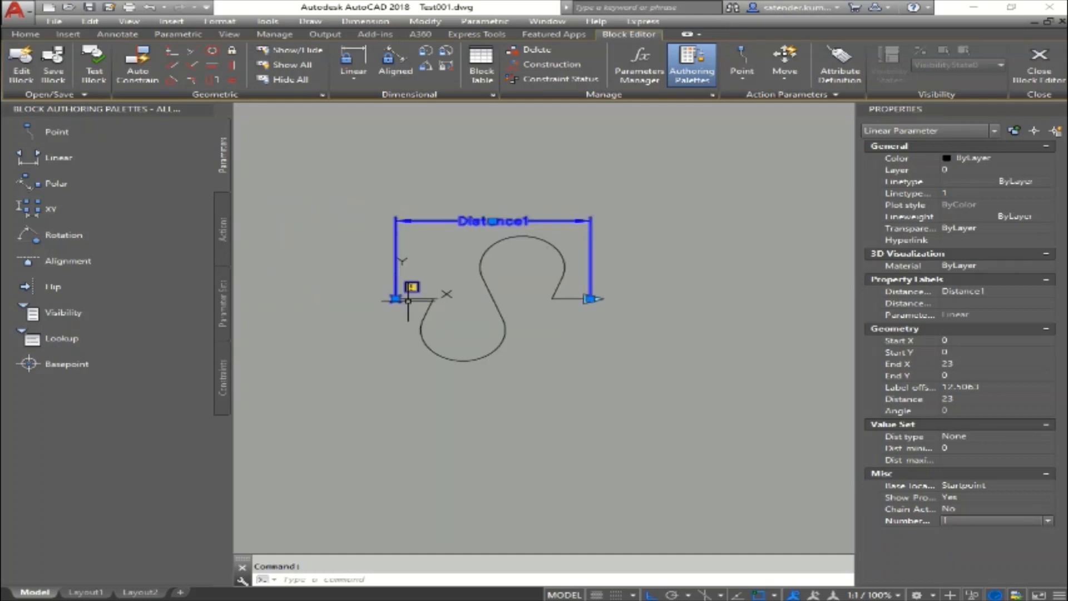
pyautogui.scroll(10, 401, 291)
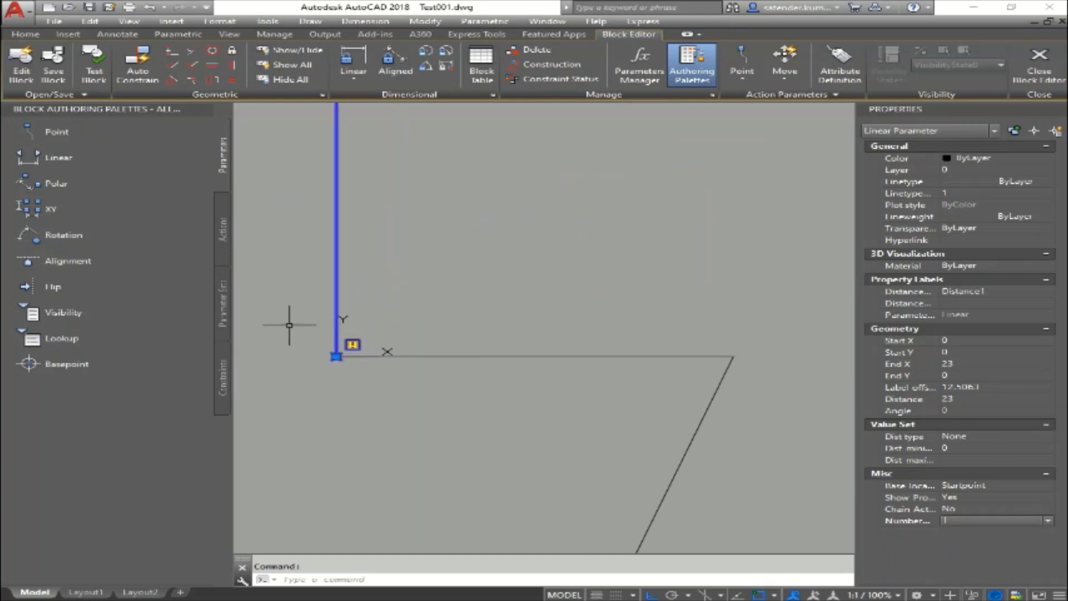
pyautogui.scroll(-10, 331, 349)
pyautogui.scroll(7, 613, 350)
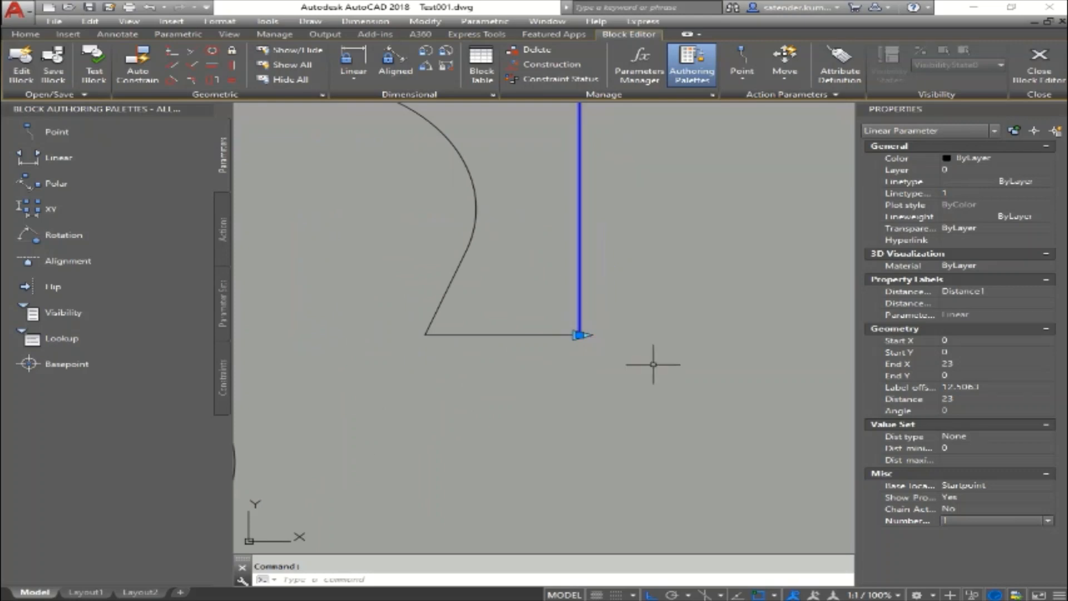
pyautogui.scroll(-7, 589, 358)
pyautogui.scroll(10, 505, 339)
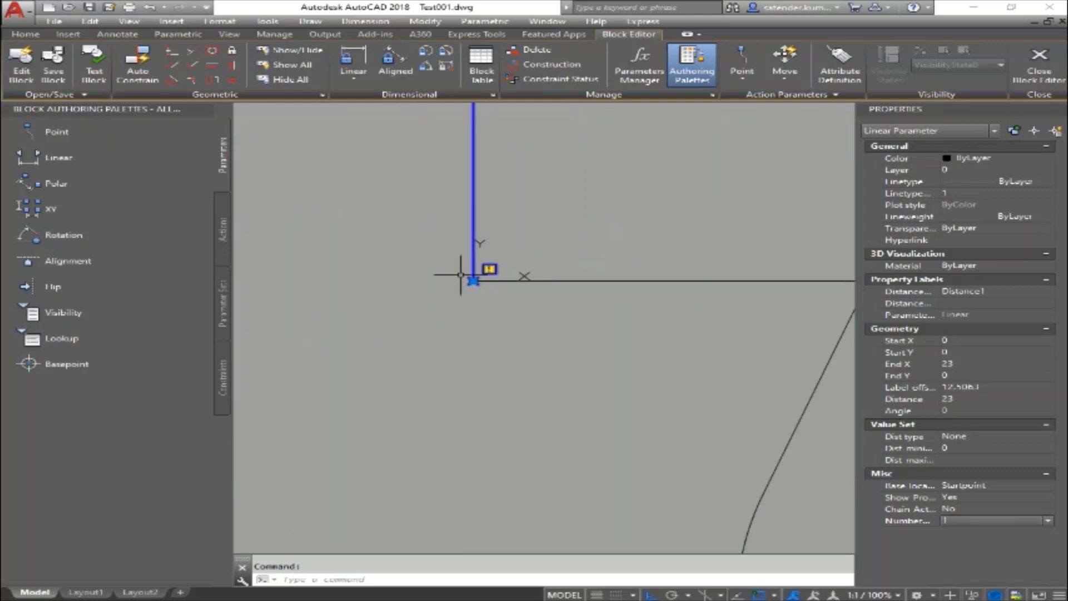
pyautogui.click(988, 522)
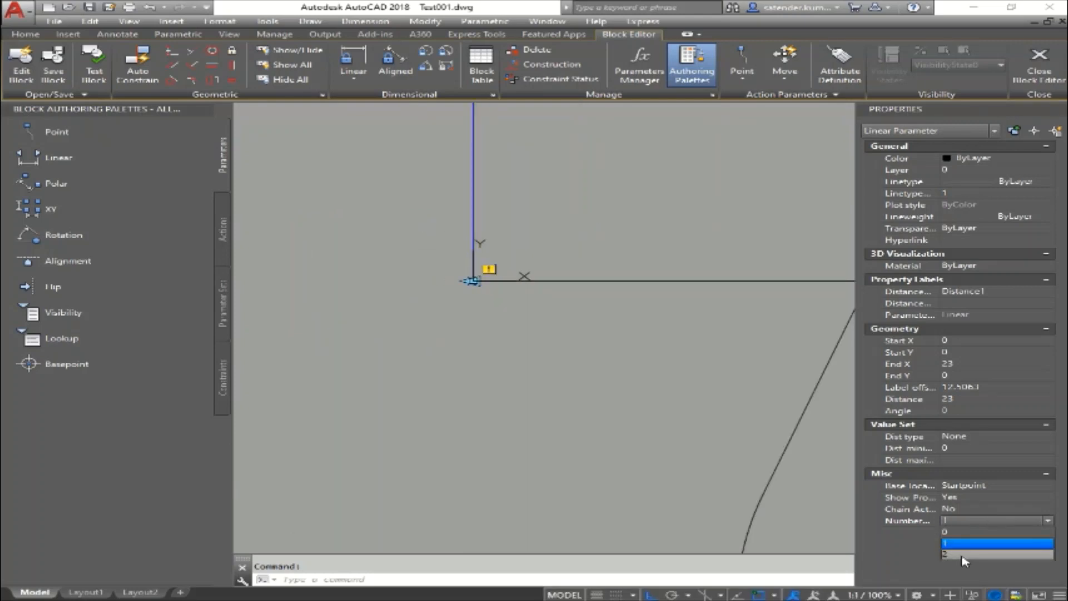
pyautogui.click(962, 554)
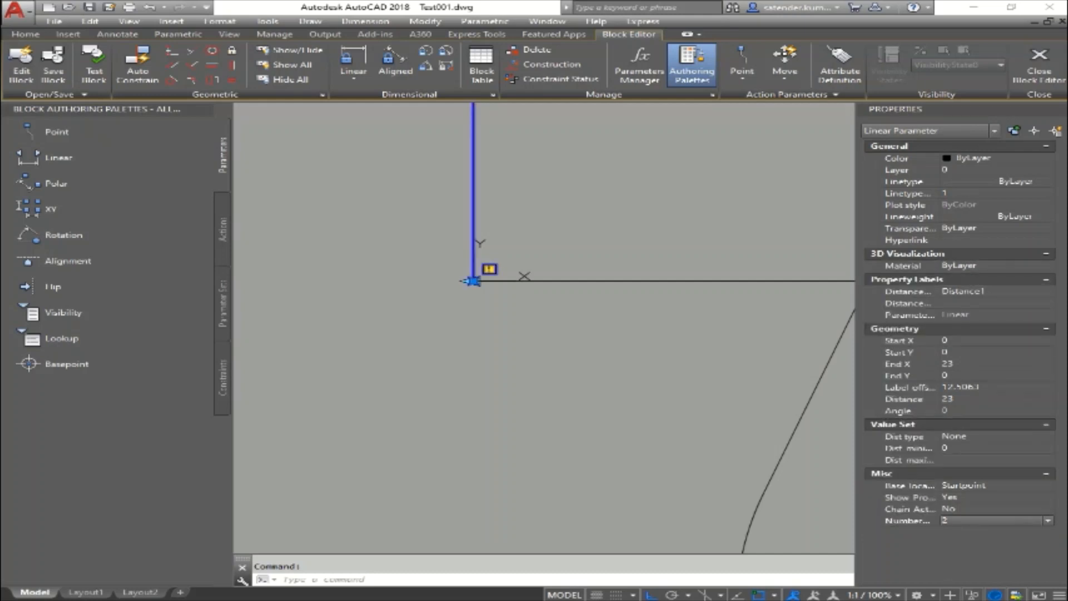
# Inspect both ends of the linear parameter and set its number of grips to 1
pyautogui.scroll(-6, 447, 345)
pyautogui.scroll(6, 334, 358)
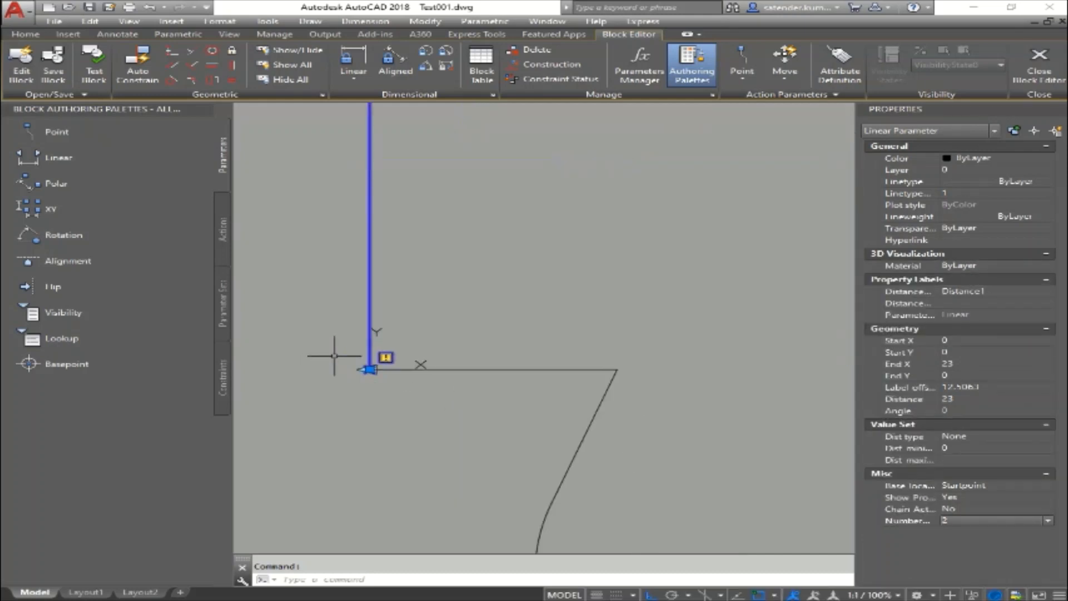
pyautogui.scroll(-6, 389, 317)
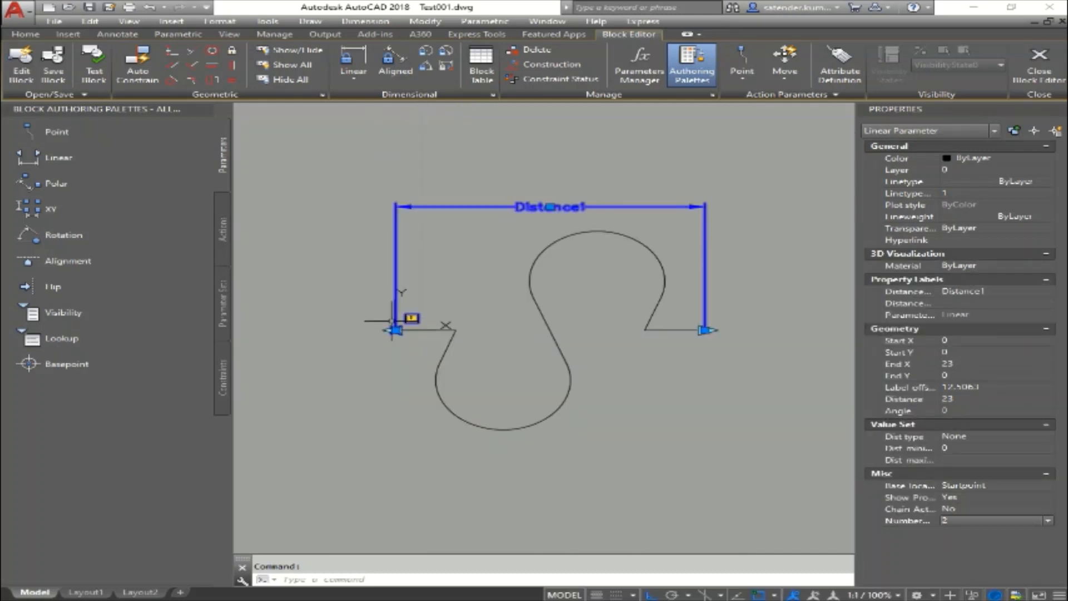
pyautogui.moveTo(431, 334); pyautogui.dragTo(411, 383, button='middle')
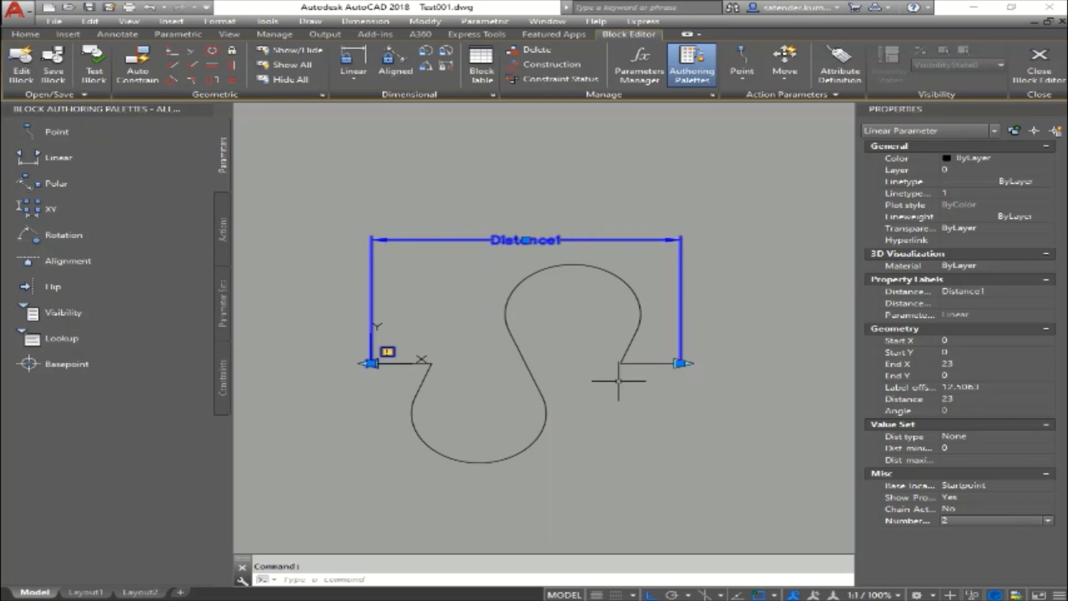
pyautogui.moveTo(593, 371); pyautogui.dragTo(570, 391, button='middle')
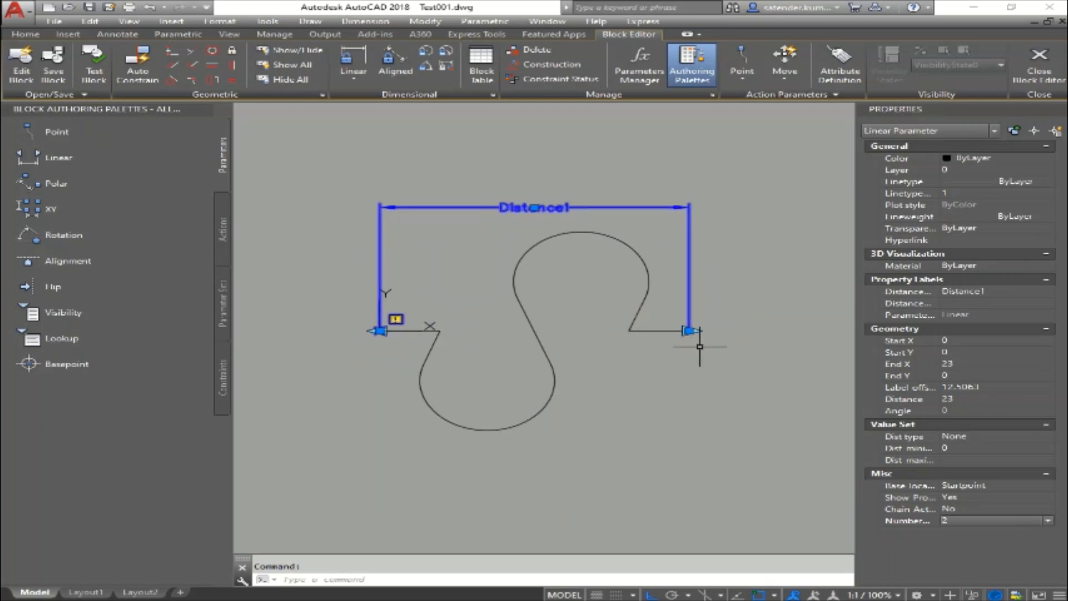
pyautogui.click(989, 525)
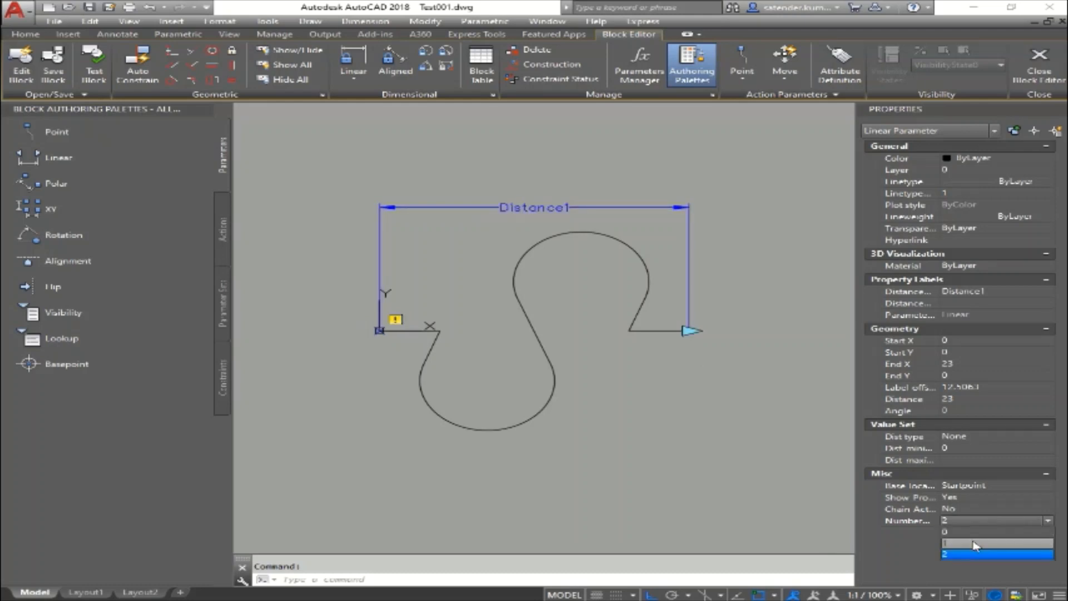
pyautogui.click(976, 543)
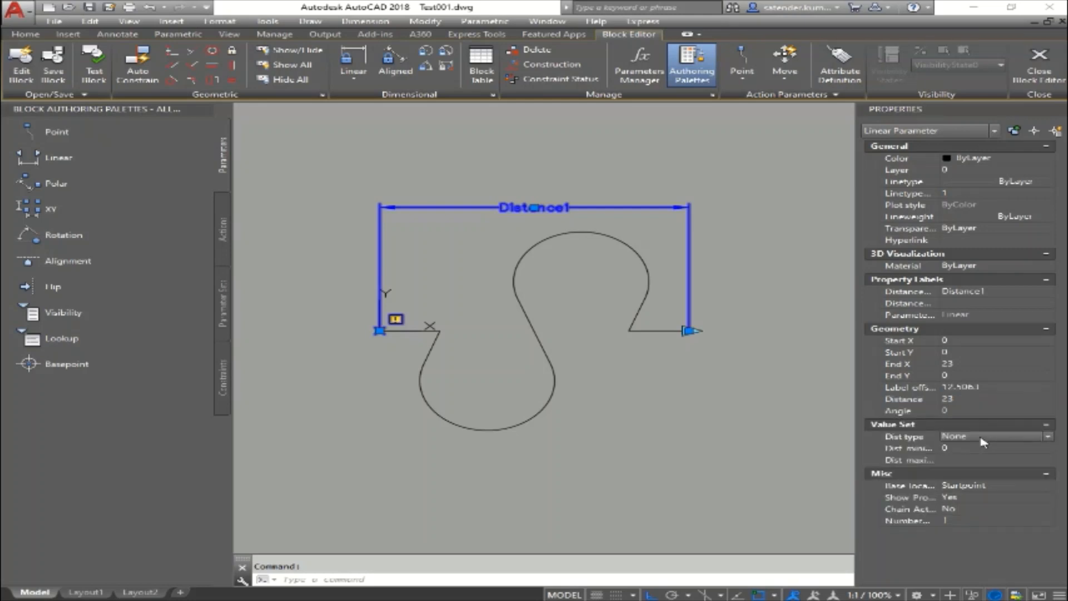
# Set the linear parameter's distance type to Increment
pyautogui.click(910, 439)
pyautogui.click(1016, 438)
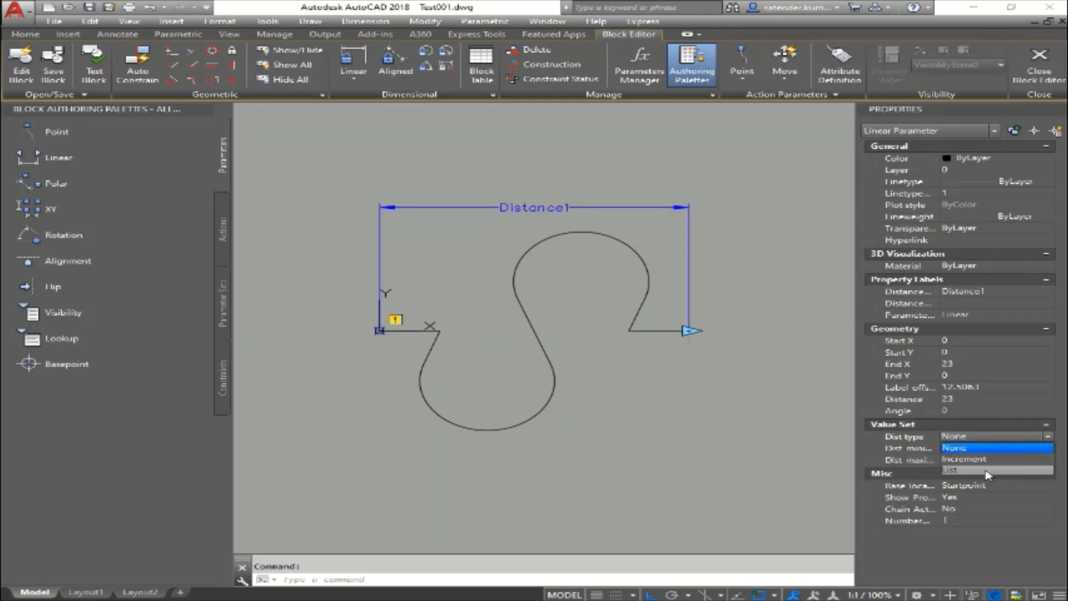
pyautogui.click(978, 462)
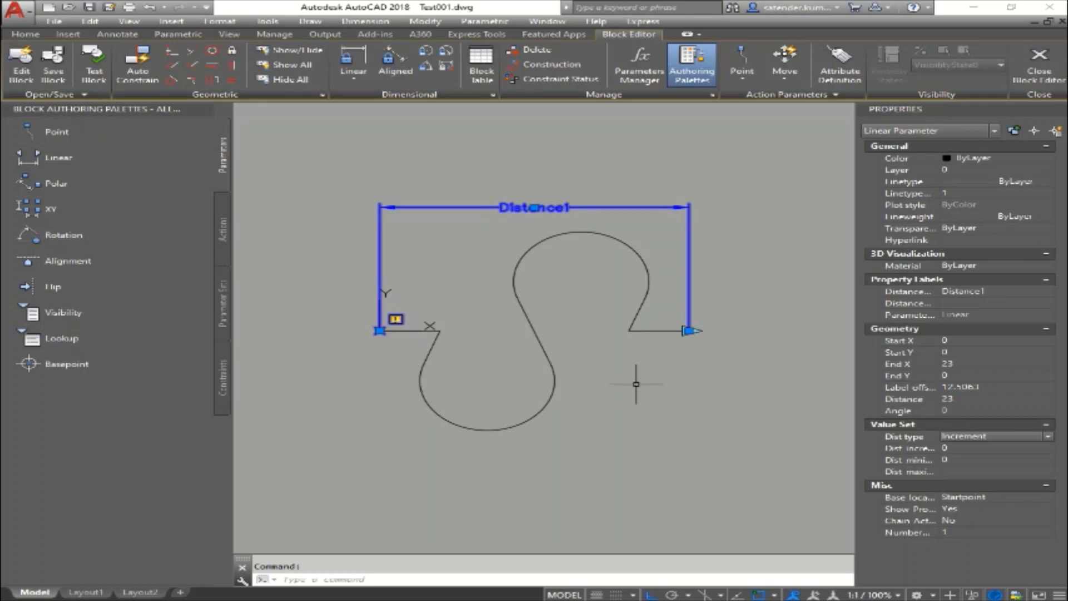
# Measure the horizontal distance between the inner ends of the outline's two straight end segments without placing a dimension
pyautogui.moveTo(614, 367); pyautogui.dragTo(525, 393, button='middle')
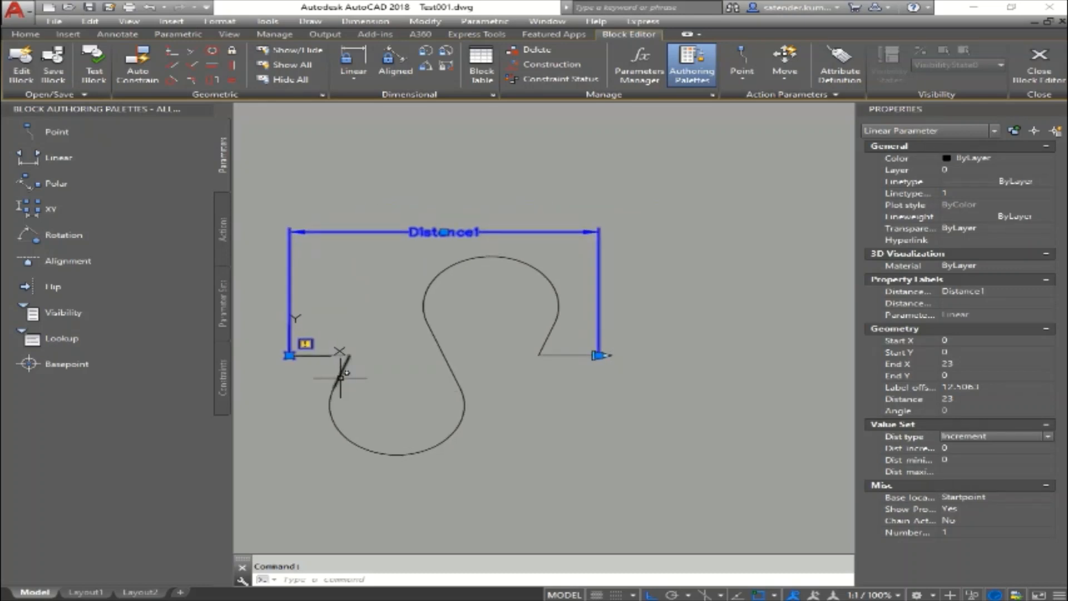
pyautogui.press('Escape')
pyautogui.write('dli')
pyautogui.press('Return')
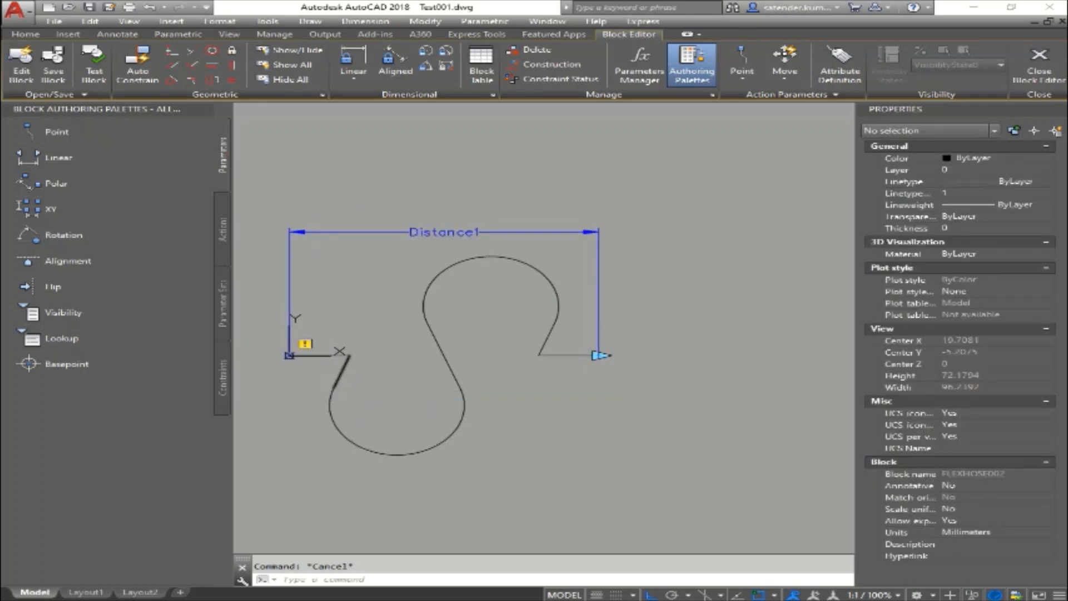
pyautogui.click(349, 355)
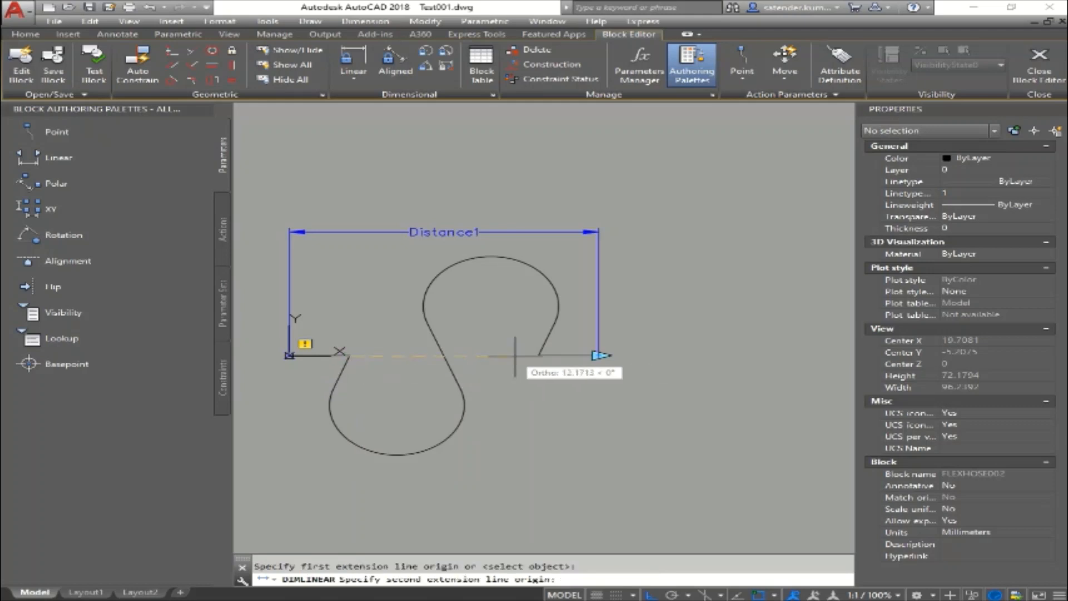
pyautogui.click(538, 355)
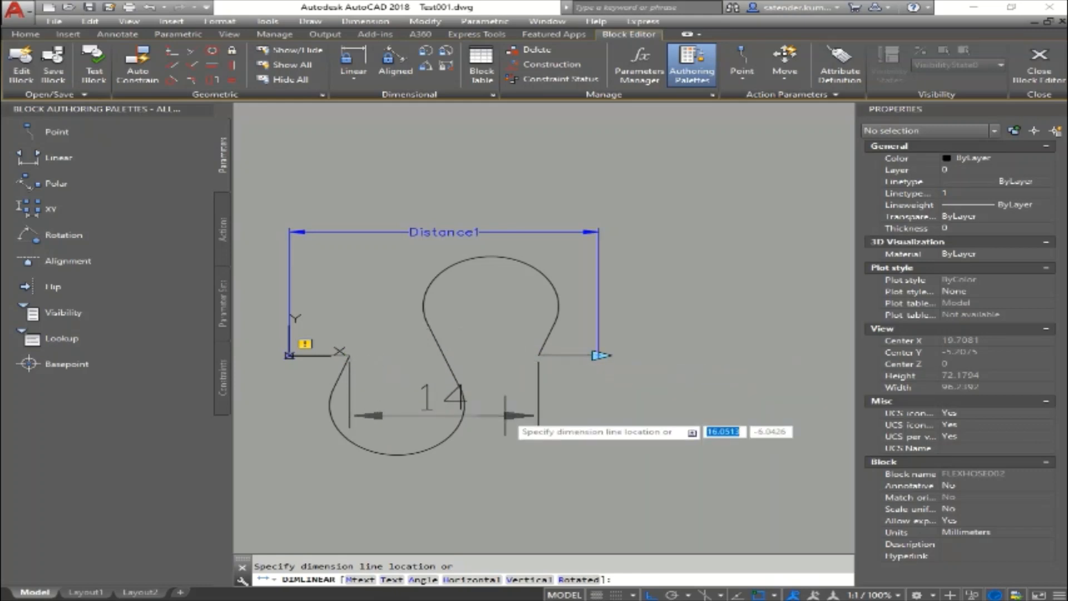
pyautogui.press('Escape')
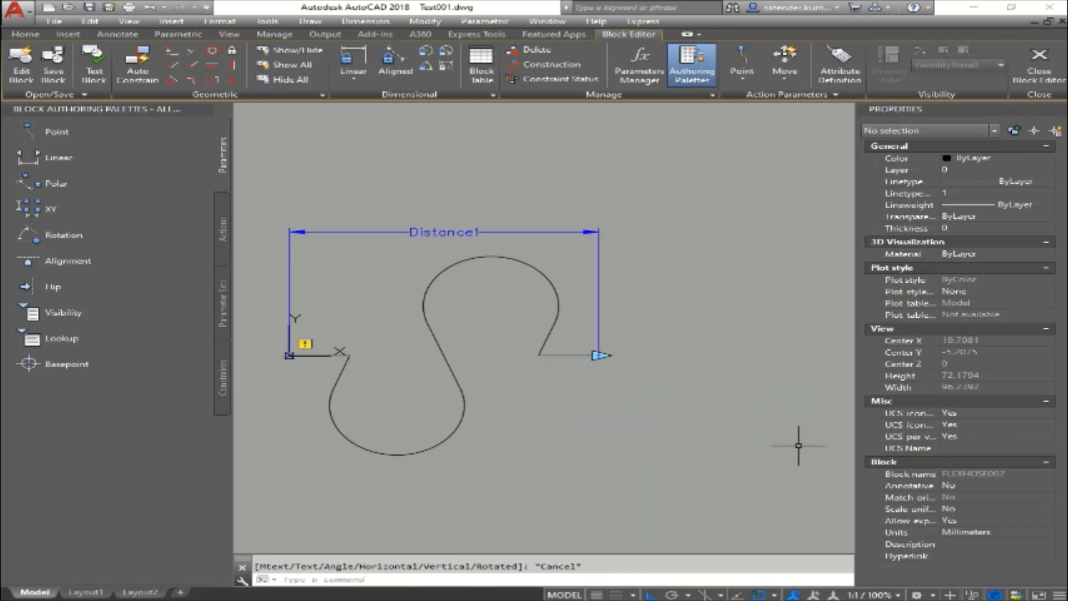
# Select the linear parameter again and set its distance increment to 14
pyautogui.click(599, 257)
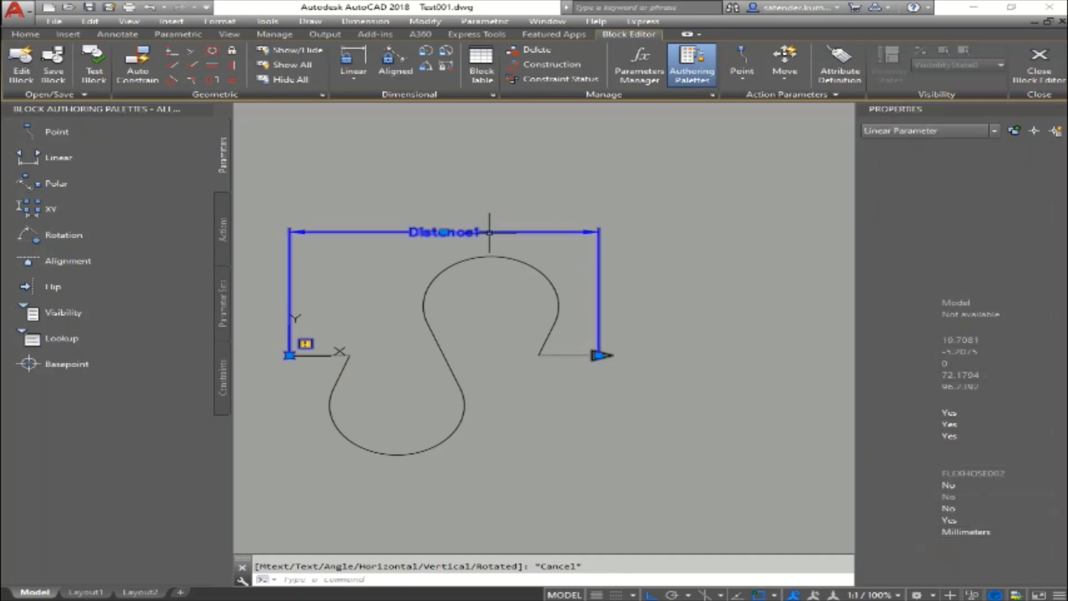
pyautogui.click(965, 447)
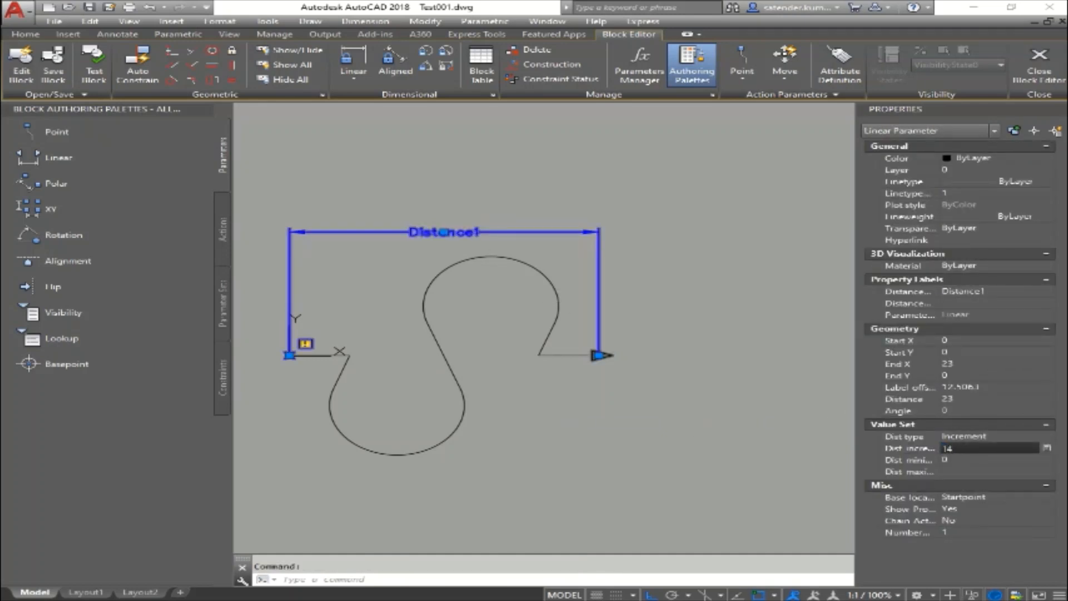
pyautogui.write('14')
pyautogui.click(967, 459)
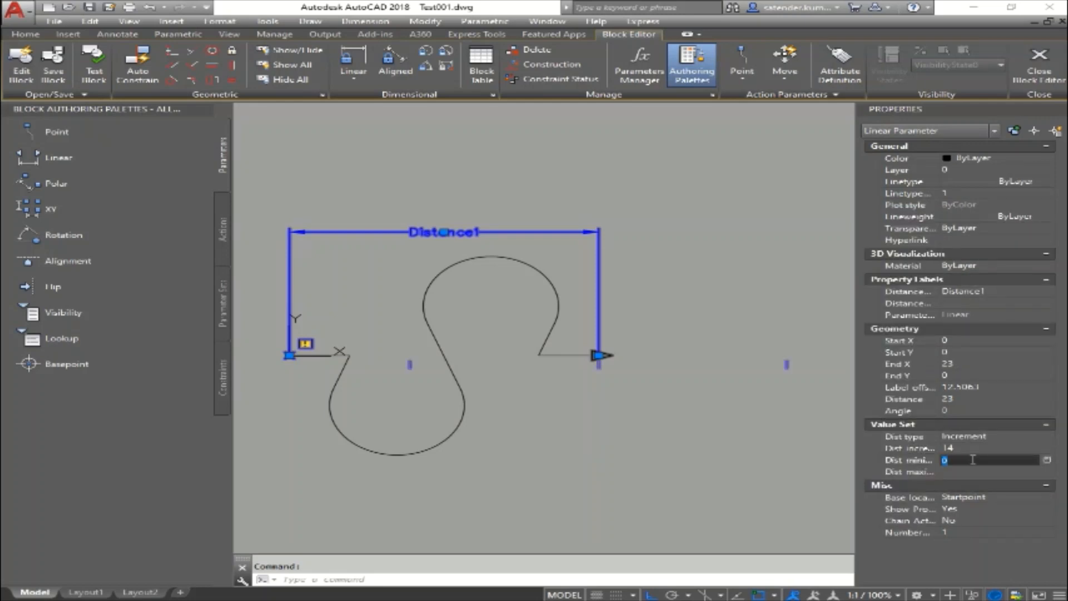
# Examine the increment marks along the linear parameter, both within the outline and beyond its far end
pyautogui.scroll(-2, 390, 340)
pyautogui.moveTo(429, 390); pyautogui.dragTo(586, 402, button='middle')
pyautogui.scroll(2, 367, 367)
pyautogui.moveTo(418, 334); pyautogui.dragTo(343, 329, button='middle')
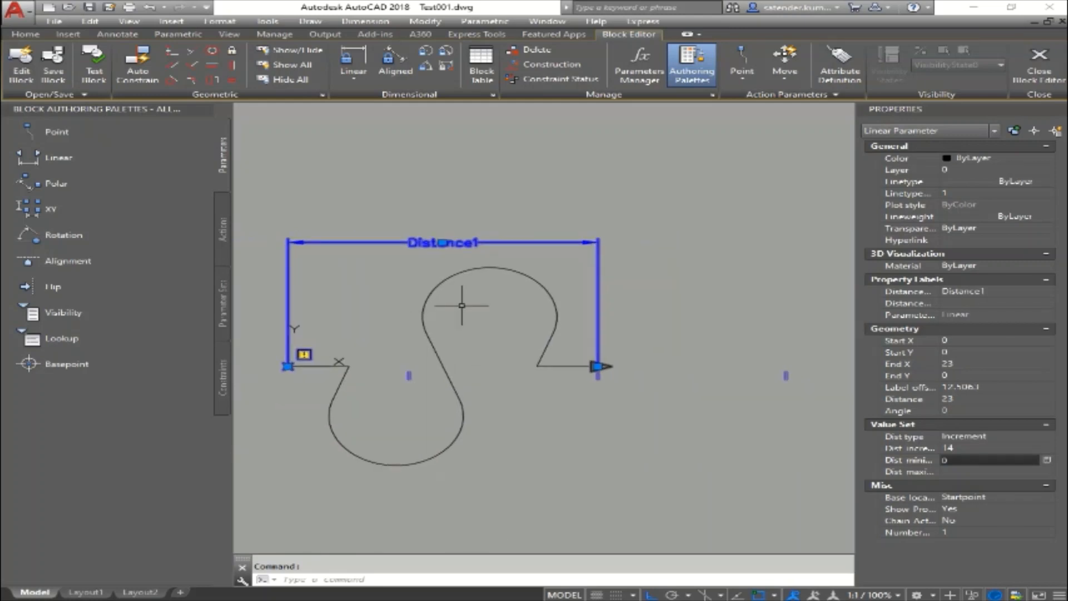
pyautogui.scroll(-2, 651, 392)
pyautogui.scroll(-2, 651, 393)
pyautogui.moveTo(651, 401); pyautogui.dragTo(482, 364, button='middle')
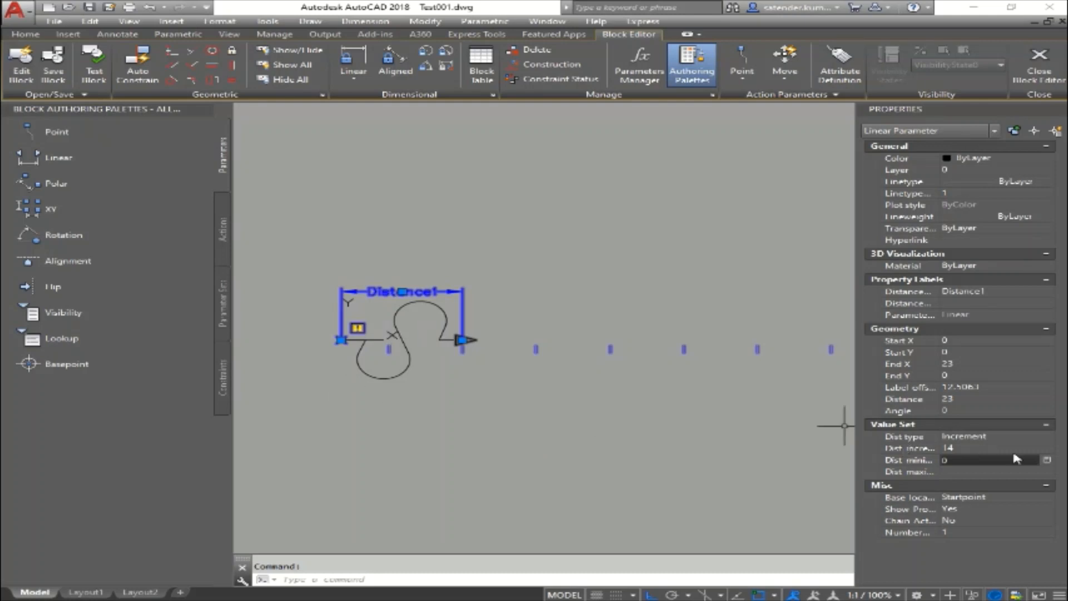
pyautogui.scroll(-5, 672, 391)
pyautogui.moveTo(673, 391); pyautogui.dragTo(493, 374, button='middle')
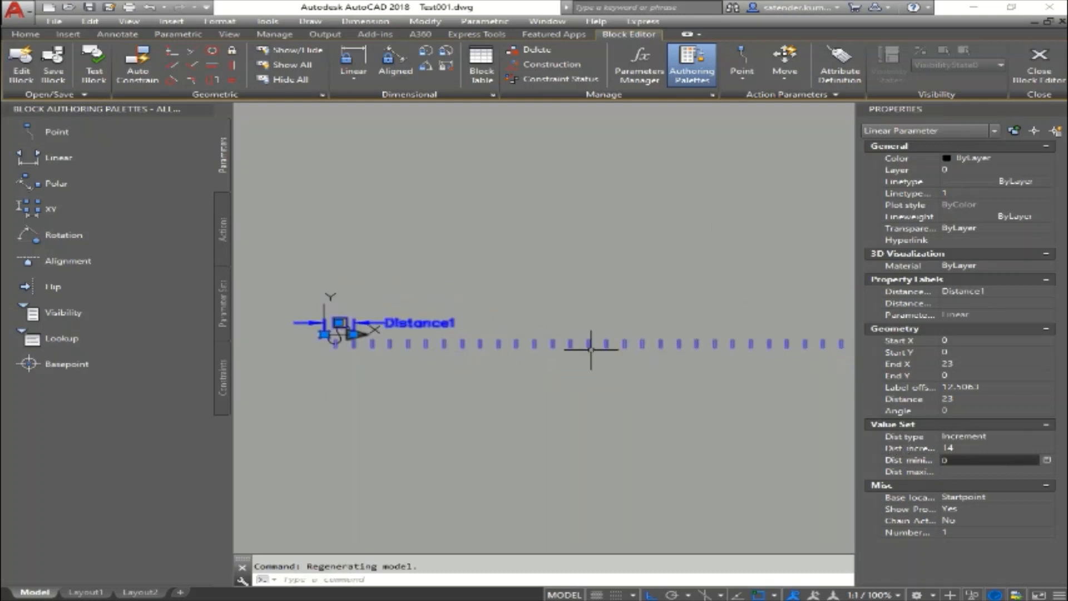
pyautogui.scroll(1, 668, 359)
pyautogui.moveTo(707, 369); pyautogui.dragTo(775, 392, button='middle')
pyautogui.moveTo(421, 396); pyautogui.dragTo(696, 385, button='middle')
pyautogui.scroll(4, 499, 337)
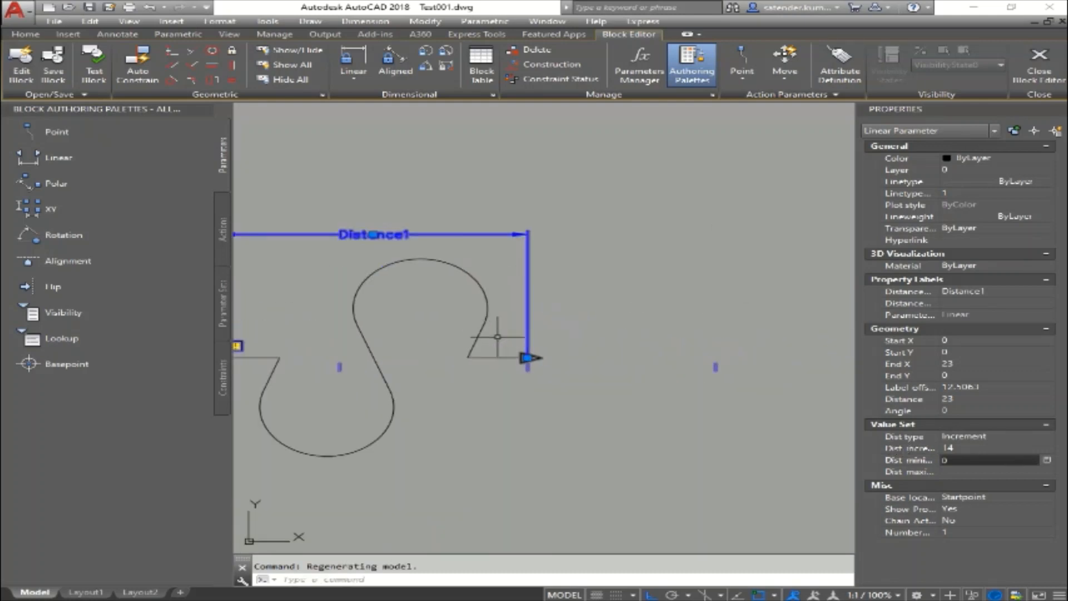
pyautogui.moveTo(535, 374); pyautogui.dragTo(615, 380, button='middle')
# Set the linear parameter's minimum distance to 14
pyautogui.click(910, 461)
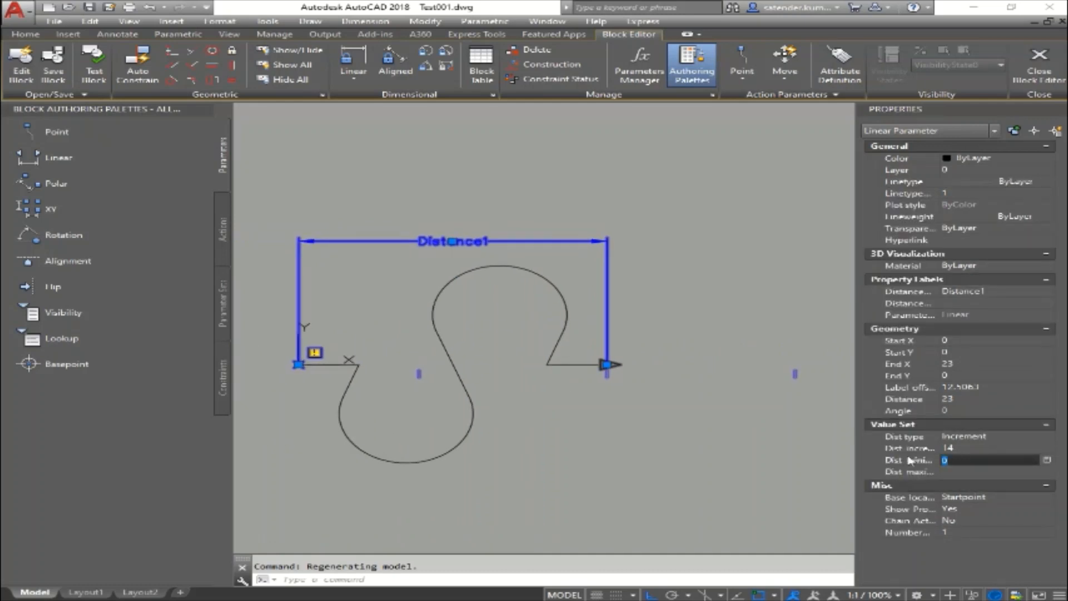
pyautogui.write('14')
pyautogui.click(983, 467)
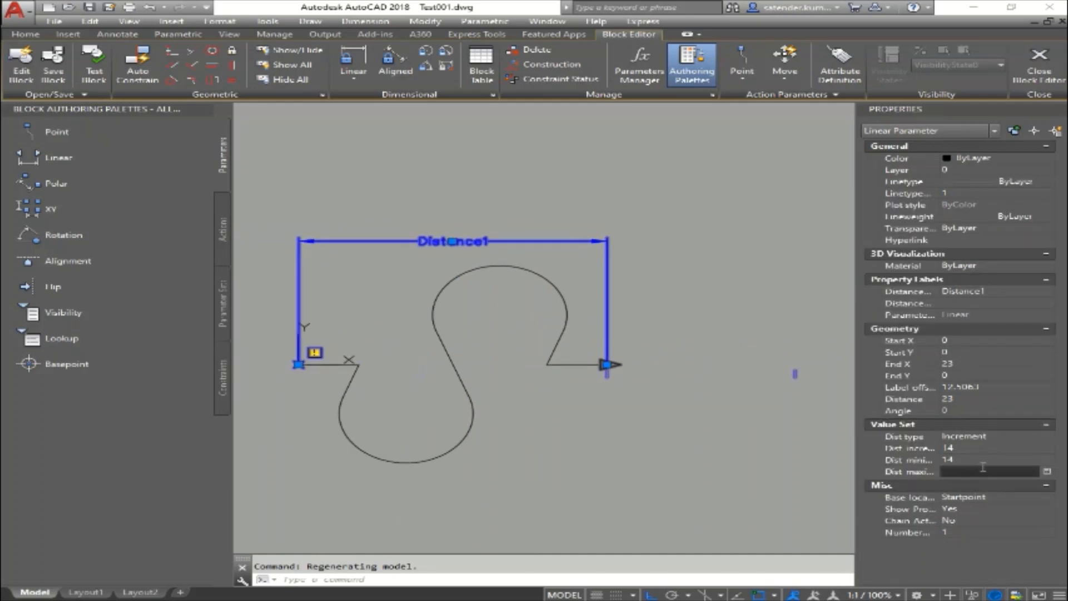
# Examine how far the increment marks extend past the outline while the linear parameter has no maximum distance
pyautogui.scroll(-2, 502, 380)
pyautogui.moveTo(689, 404); pyautogui.dragTo(640, 392, button='middle')
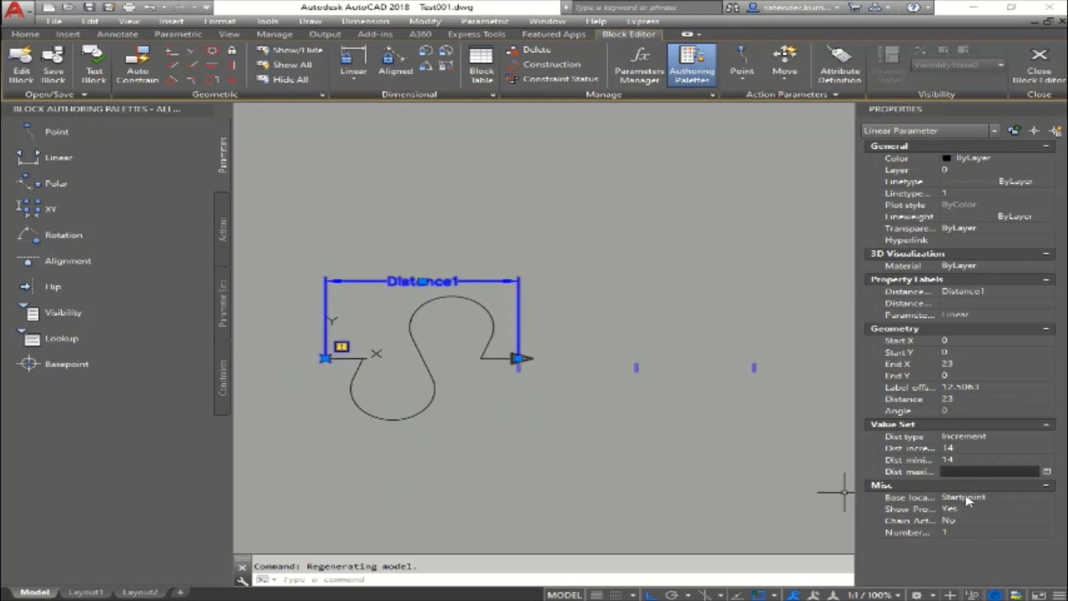
pyautogui.scroll(2, 488, 410)
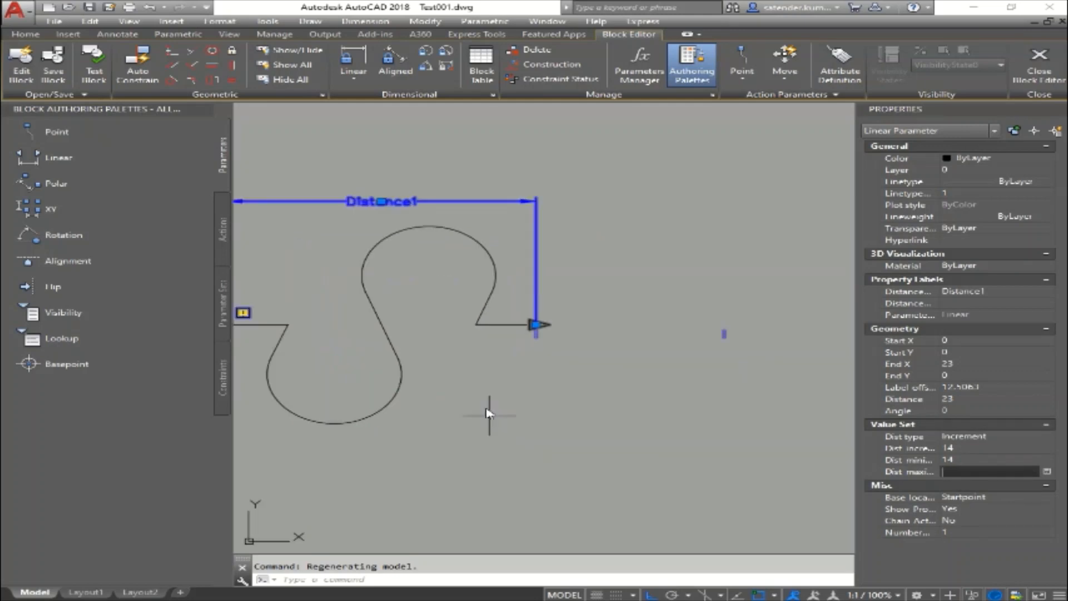
pyautogui.scroll(-6, 488, 400)
pyautogui.moveTo(638, 390); pyautogui.dragTo(467, 381, button='middle')
pyautogui.scroll(2, 425, 369)
pyautogui.scroll(4, 425, 370)
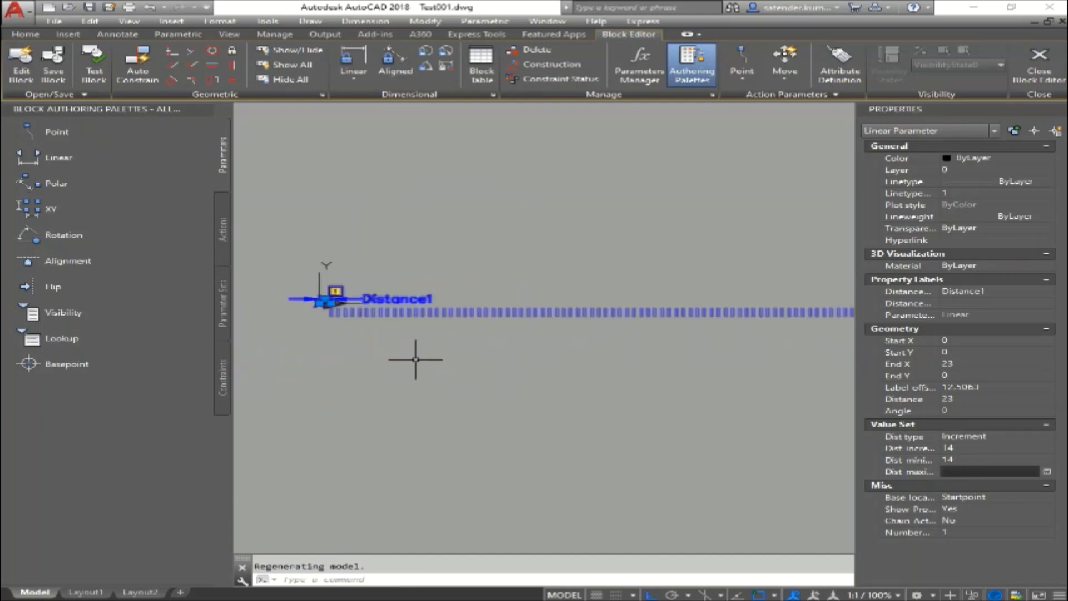
pyautogui.scroll(-8, 415, 360)
pyautogui.moveTo(424, 426); pyautogui.dragTo(459, 355, button='middle')
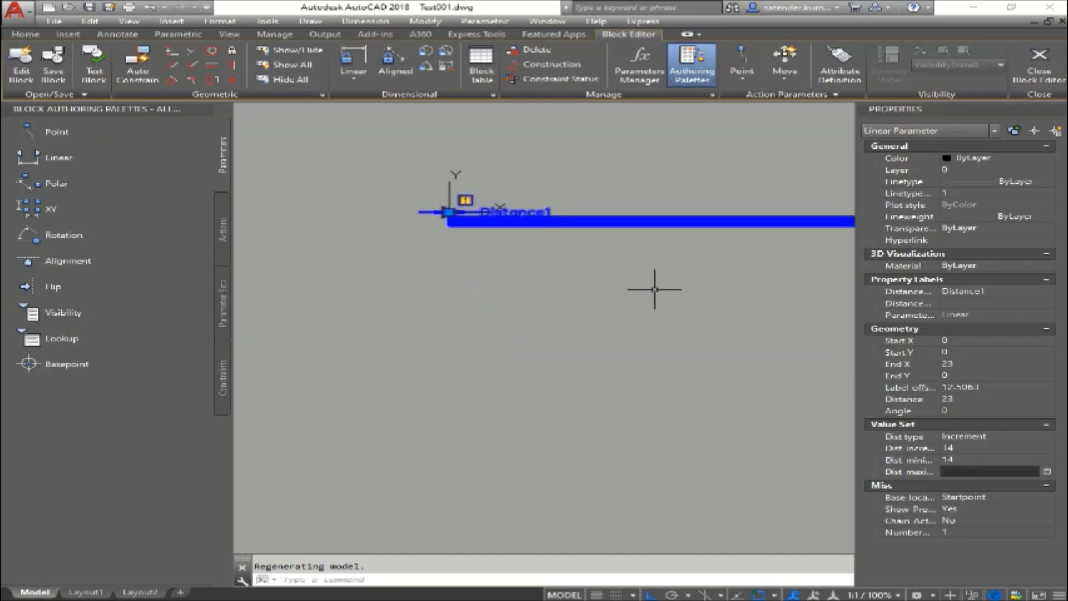
pyautogui.moveTo(653, 289); pyautogui.dragTo(512, 446, button='middle')
pyautogui.moveTo(252, 361); pyautogui.dragTo(378, 325, button='middle')
pyautogui.moveTo(546, 495); pyautogui.dragTo(425, 345, button='middle')
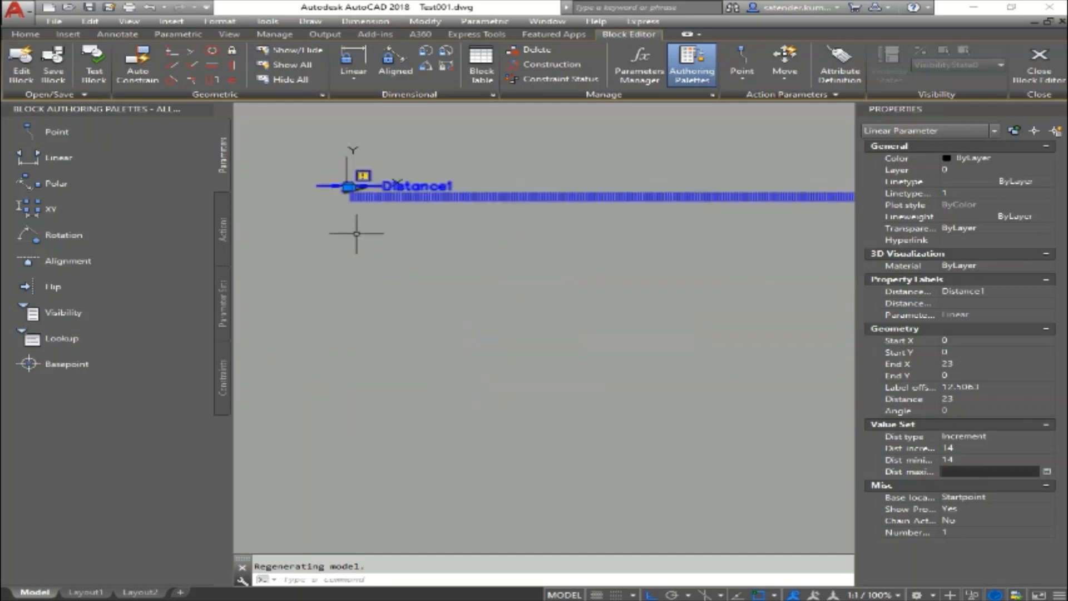
pyautogui.moveTo(374, 282); pyautogui.dragTo(451, 388, button='middle')
pyautogui.scroll(3, 379, 298)
pyautogui.scroll(8, 411, 294)
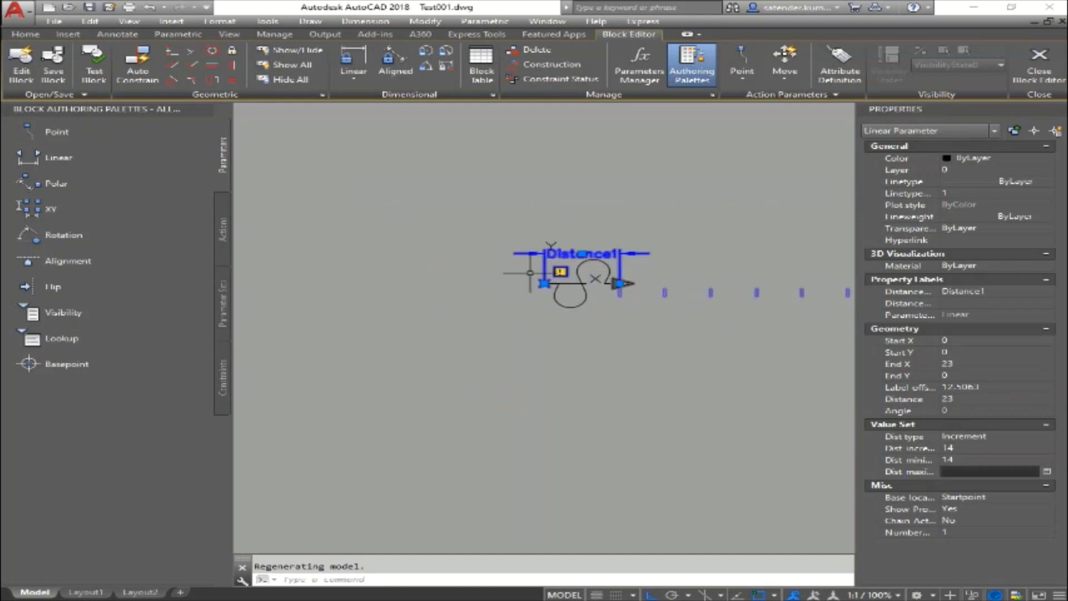
# Set the linear parameter's maximum distance to 14000
pyautogui.moveTo(529, 272); pyautogui.dragTo(462, 359, button='middle')
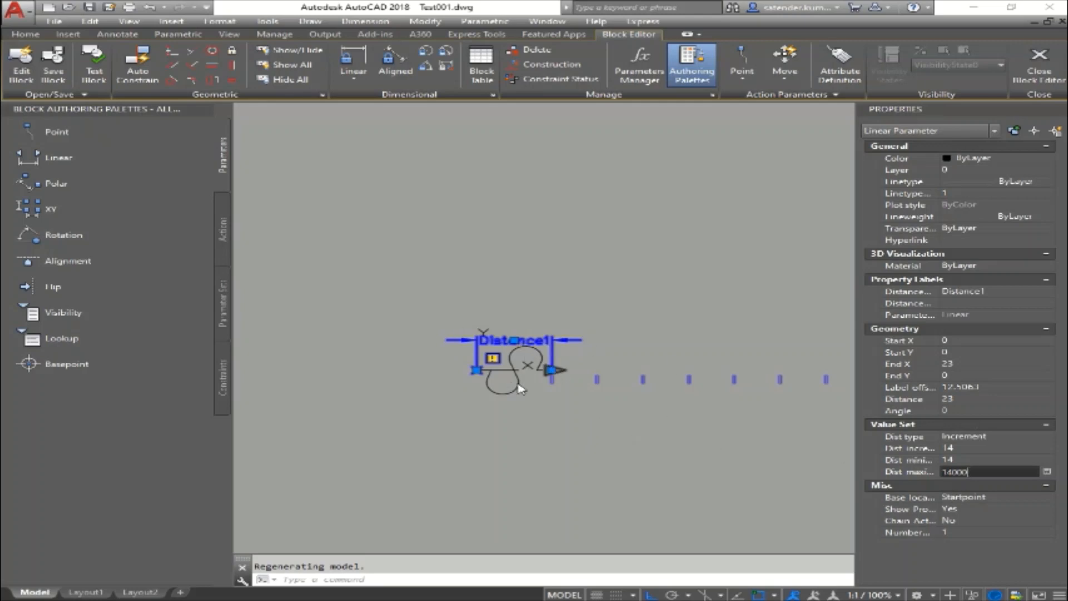
pyautogui.press('Return')
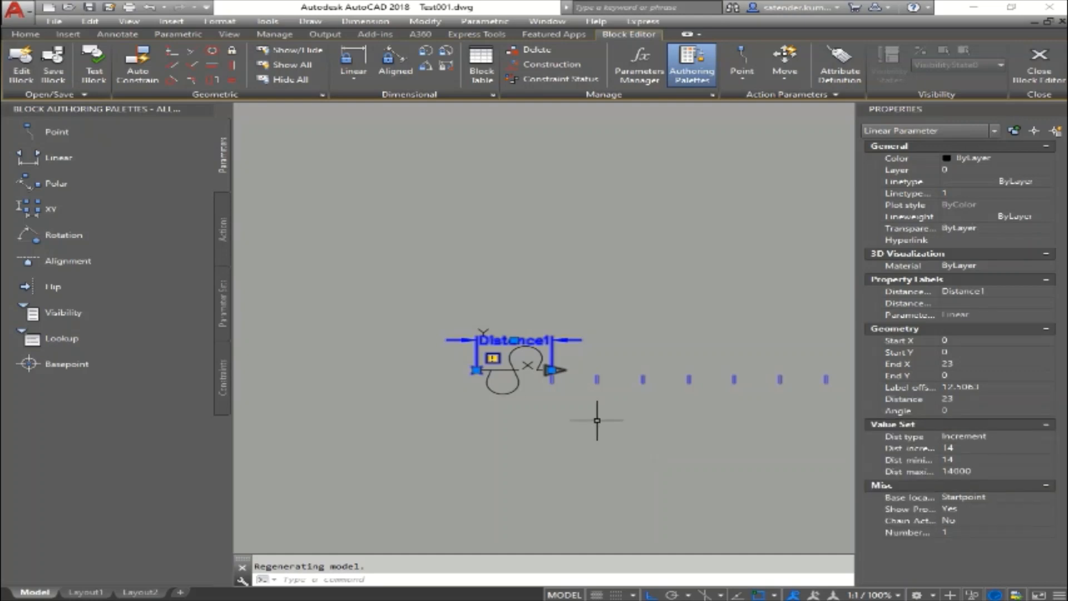
# Clear the selection, reselect the linear parameter above the outline and display the available block actions
pyautogui.scroll(-2, 478, 376)
pyautogui.scroll(4, 557, 352)
pyautogui.moveTo(422, 368); pyautogui.dragTo(519, 355, button='middle')
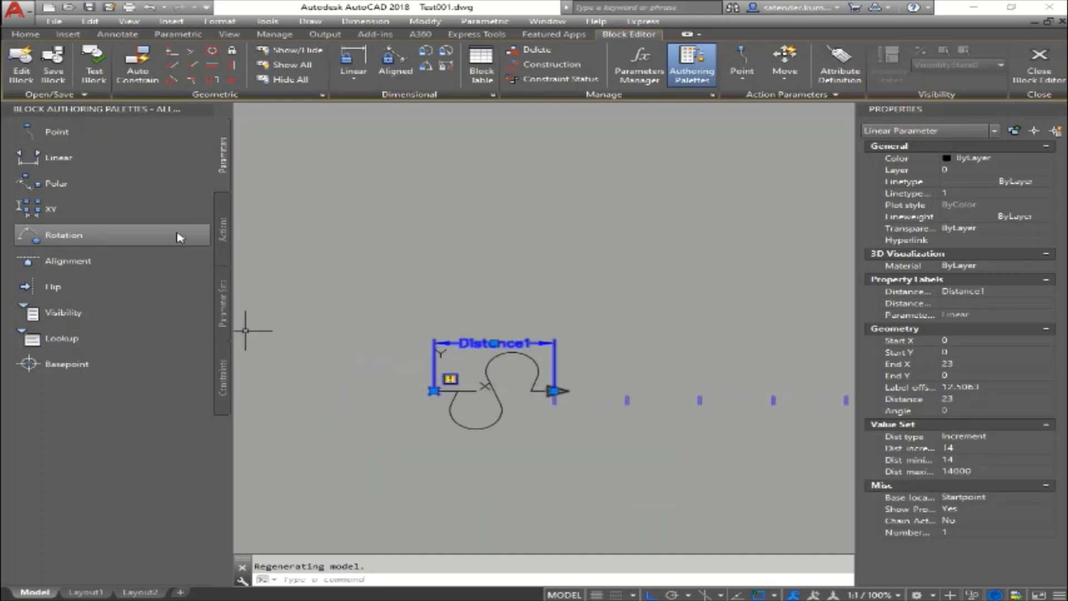
pyautogui.scroll(2, 228, 239)
pyautogui.scroll(-4, 574, 370)
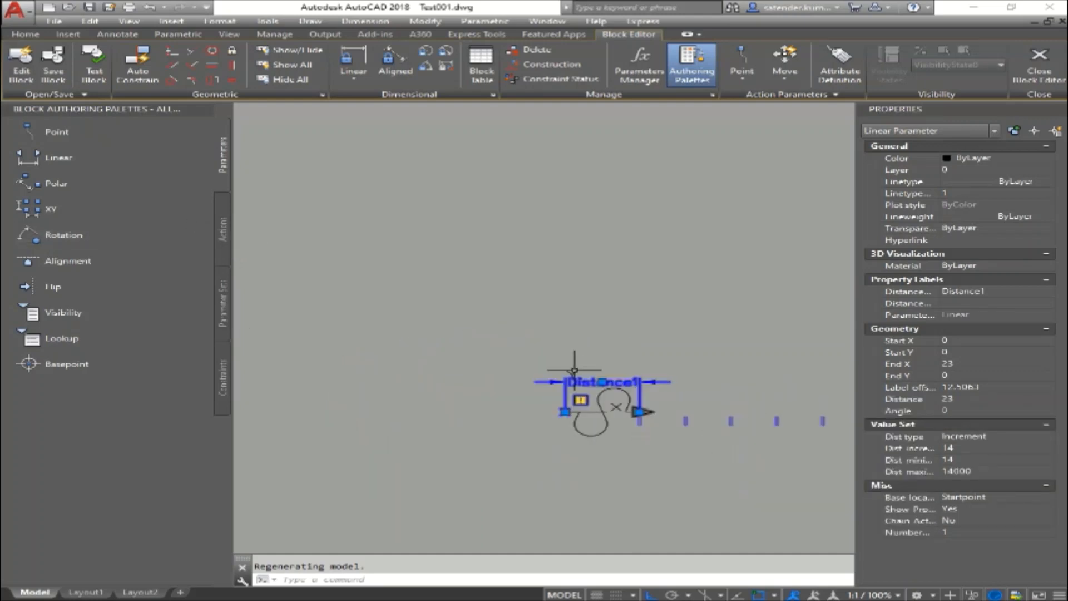
pyautogui.moveTo(575, 370); pyautogui.dragTo(505, 335, button='middle')
pyautogui.press('Escape')
pyautogui.scroll(6, 523, 364)
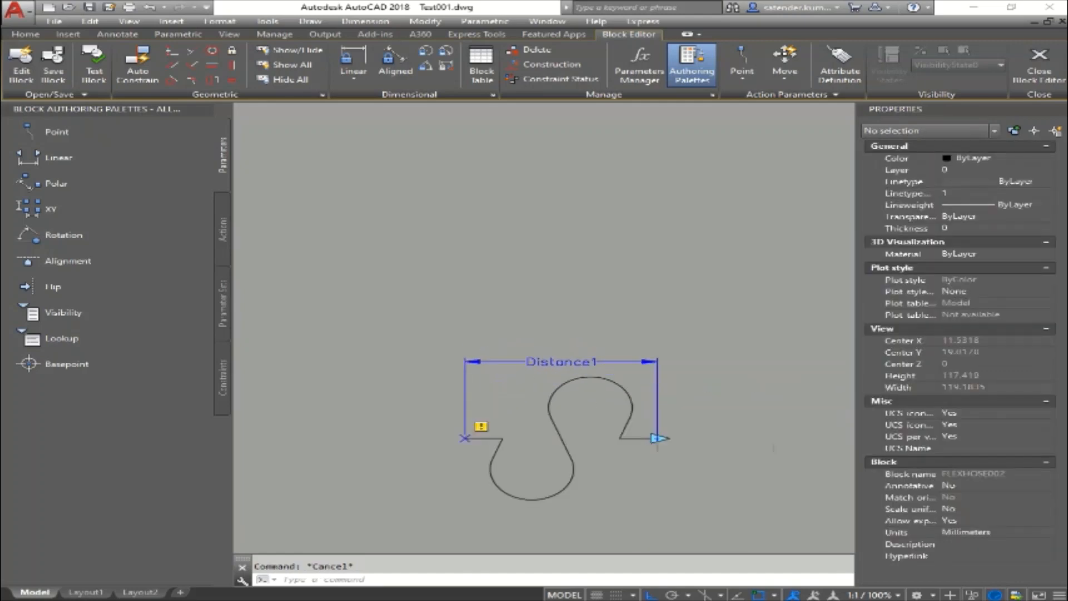
pyautogui.click(481, 308)
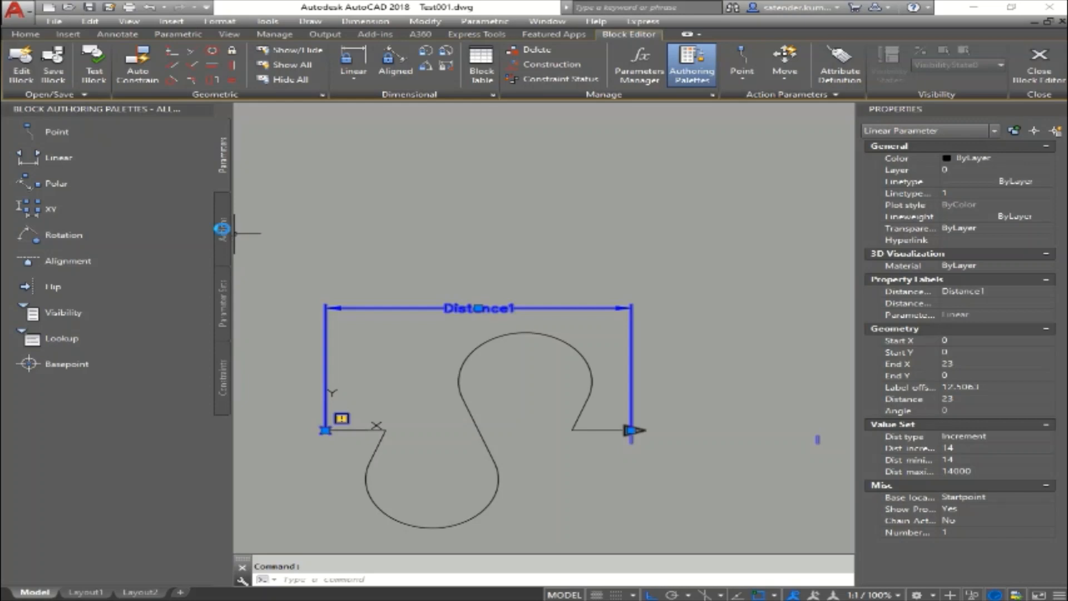
pyautogui.click(222, 229)
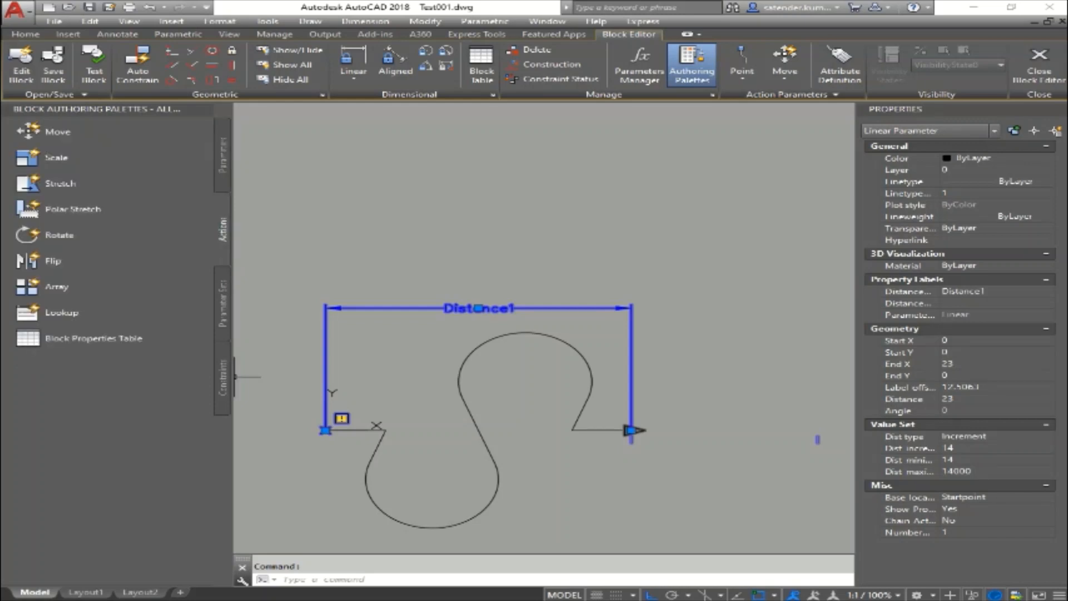
# Start an Array action on the linear parameter and select the S-curve's arcs and slanted lines, leaving out both horizontal end lines
pyautogui.scroll(-3, 424, 382)
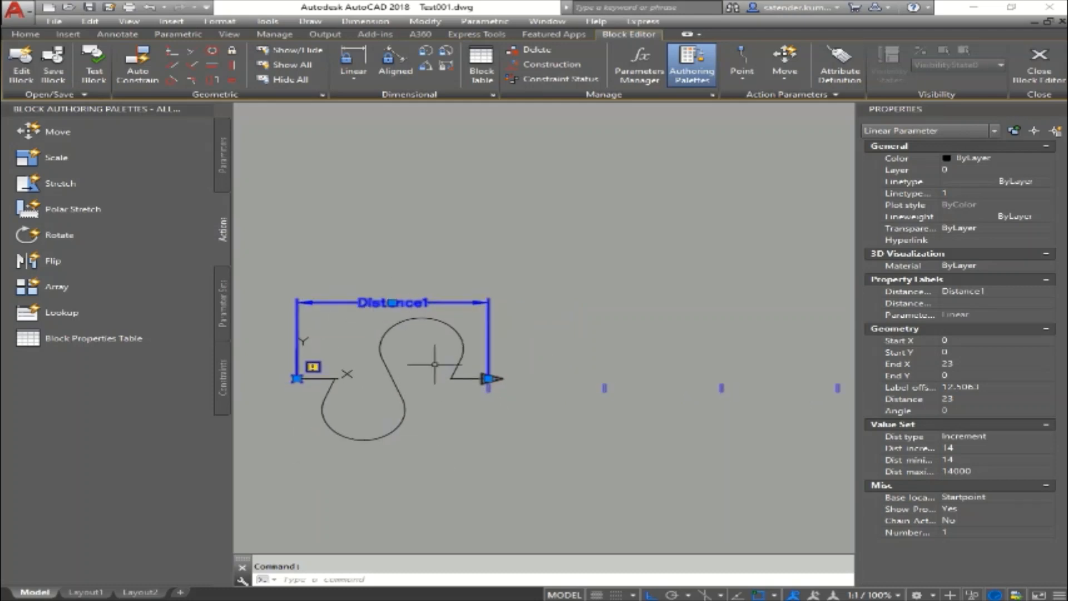
pyautogui.scroll(2, 395, 389)
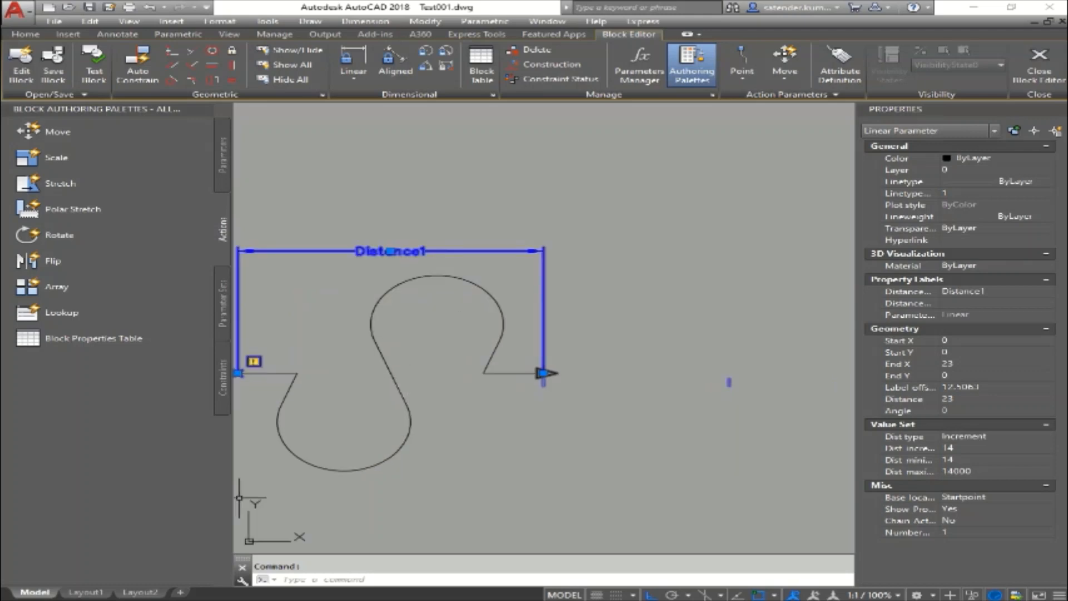
pyautogui.moveTo(422, 374); pyautogui.dragTo(470, 371, button='middle')
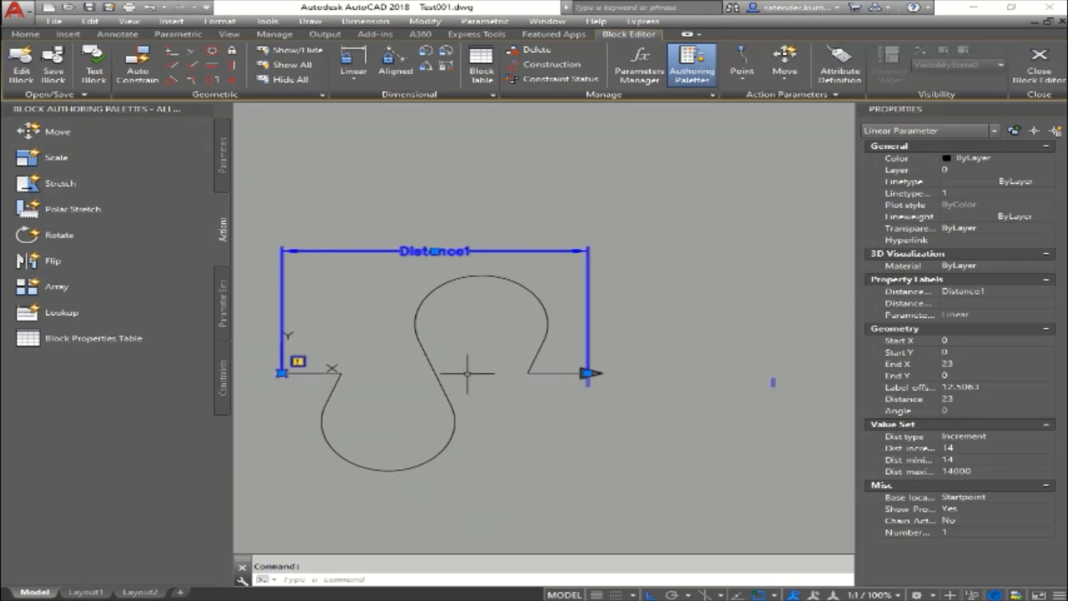
pyautogui.click(78, 294)
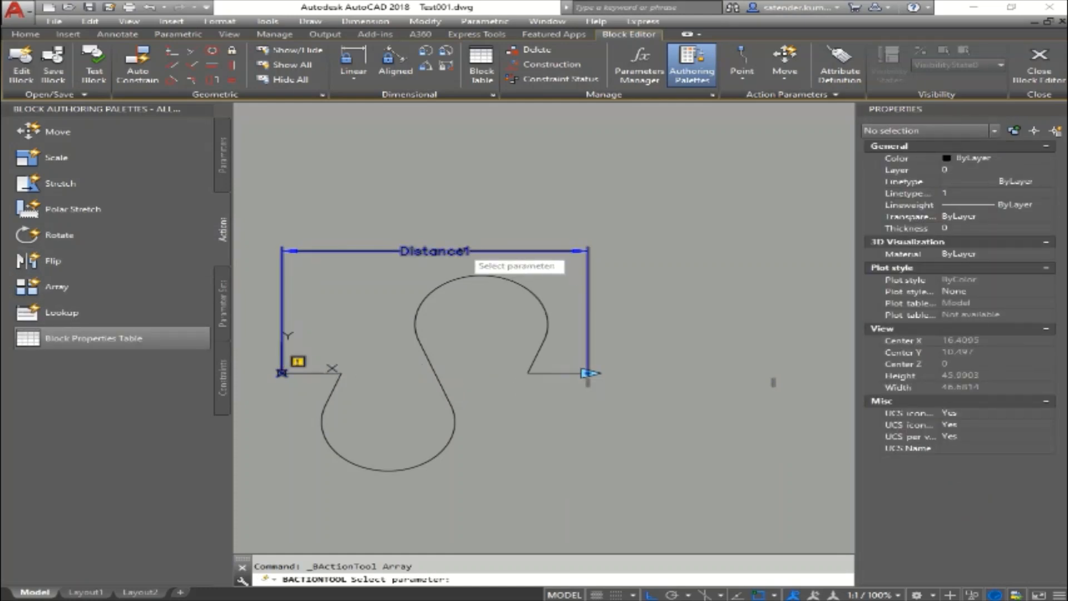
pyautogui.click(461, 251)
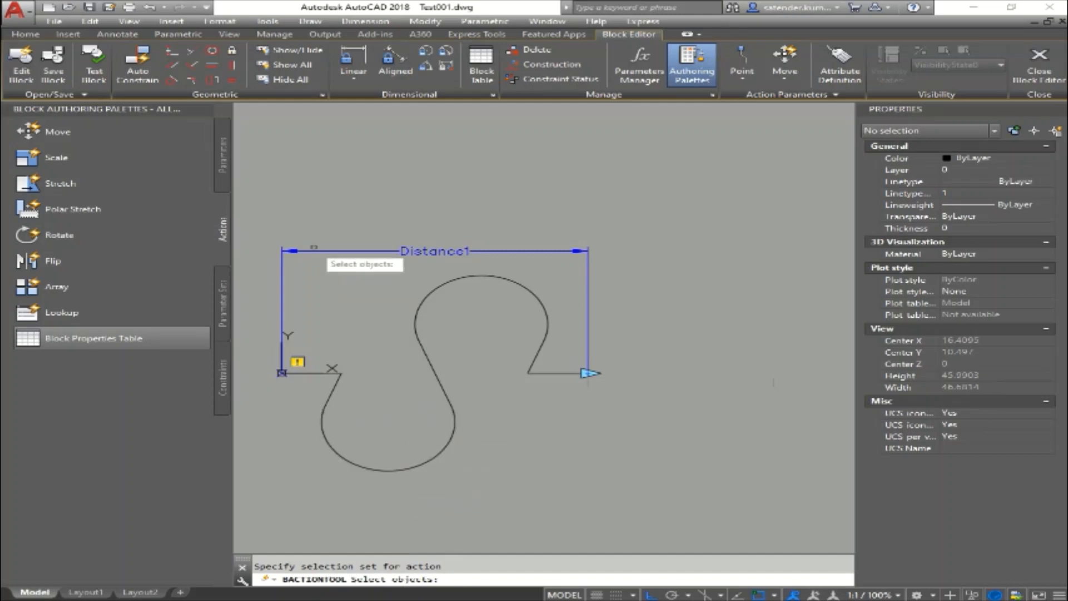
pyautogui.click(307, 222)
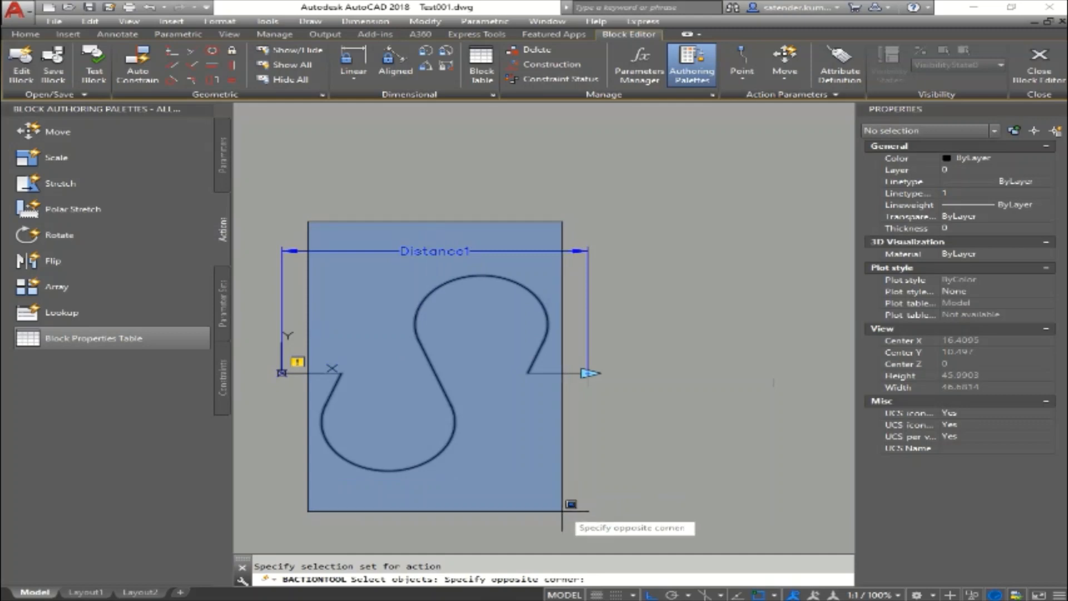
pyautogui.click(589, 531)
# Examine which segments of the hose outline are selected, checking the horizontal lines at both ends
pyautogui.moveTo(504, 409); pyautogui.dragTo(597, 399, button='middle')
pyautogui.scroll(3, 437, 360)
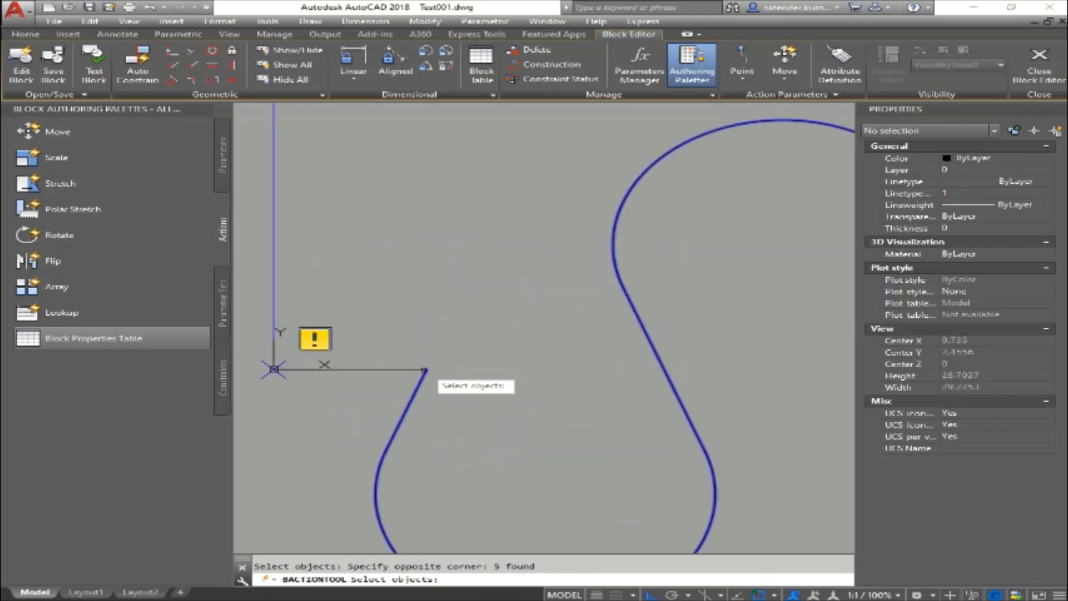
pyautogui.scroll(-3, 396, 365)
pyautogui.scroll(-2, 396, 364)
pyautogui.scroll(4, 420, 372)
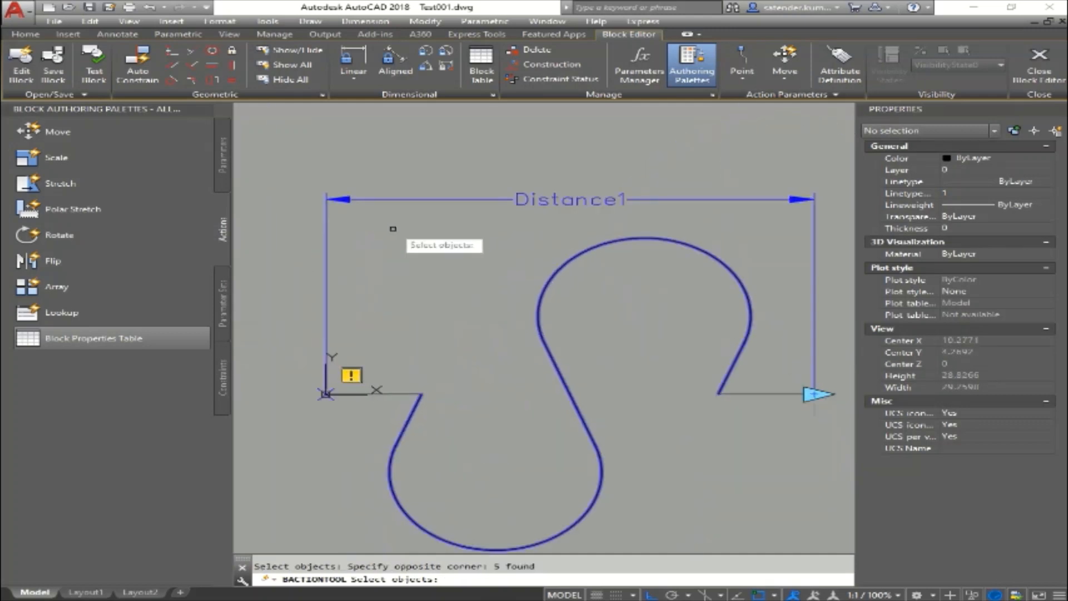
pyautogui.moveTo(693, 512); pyautogui.dragTo(629, 431, button='middle')
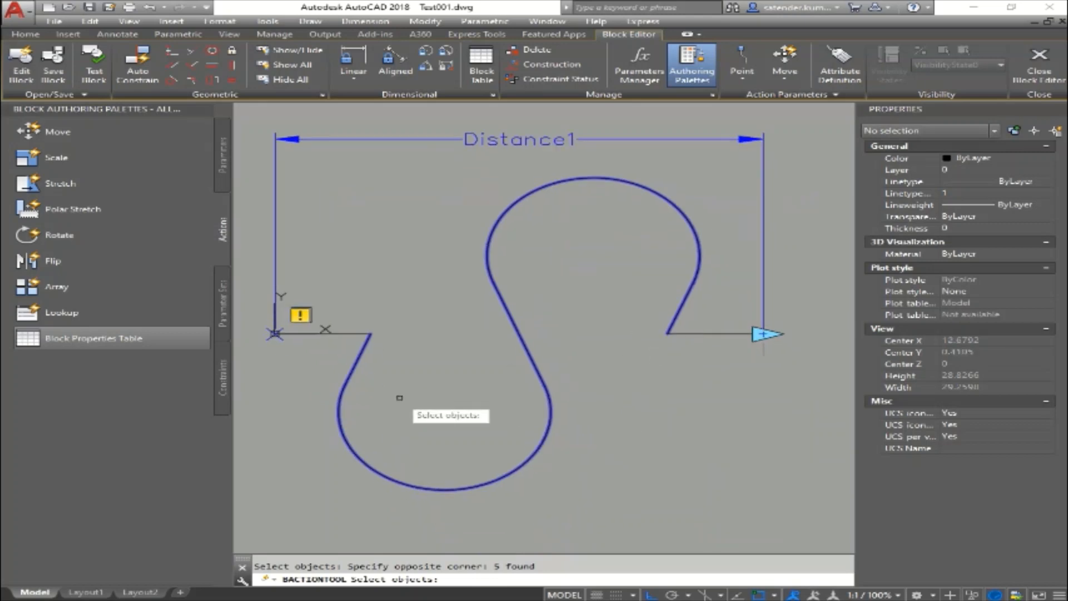
pyautogui.scroll(5, 291, 335)
pyautogui.moveTo(441, 377); pyautogui.dragTo(461, 429, button='middle')
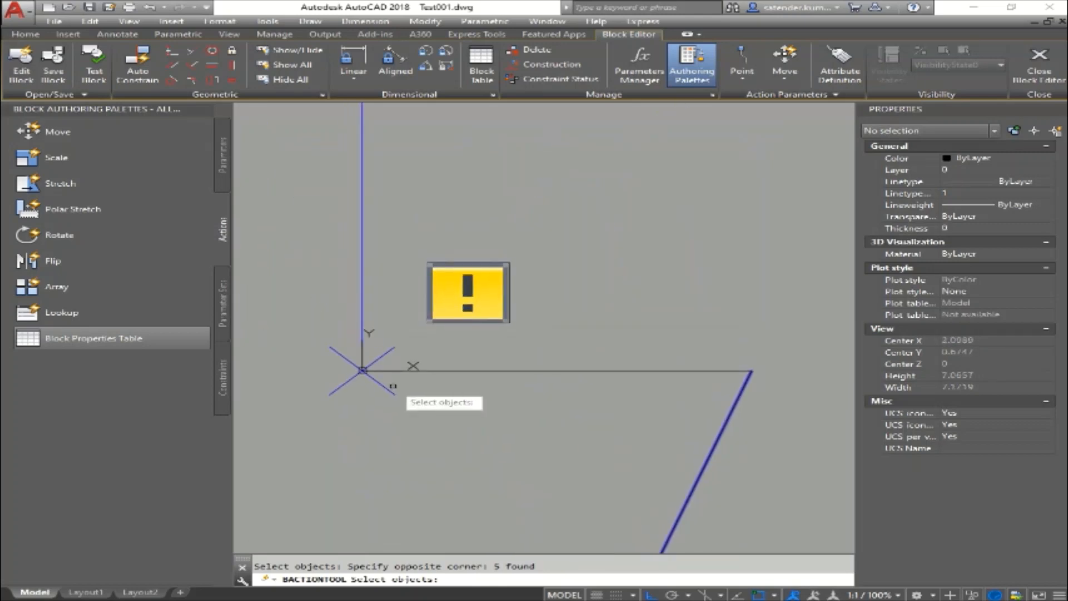
pyautogui.scroll(-5, 434, 383)
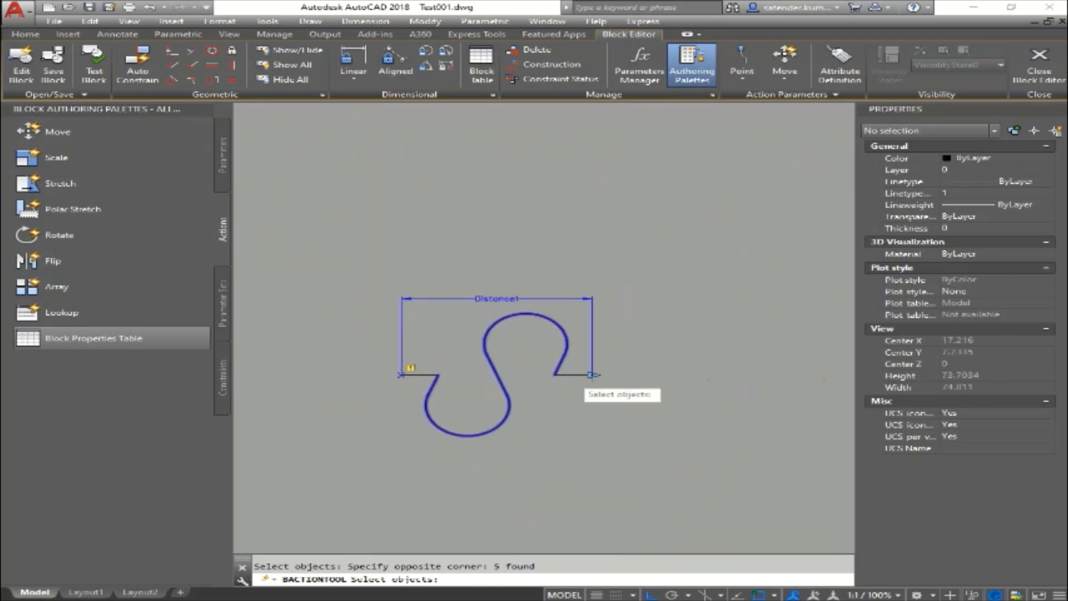
pyautogui.scroll(3, 561, 371)
pyautogui.scroll(-3, 543, 369)
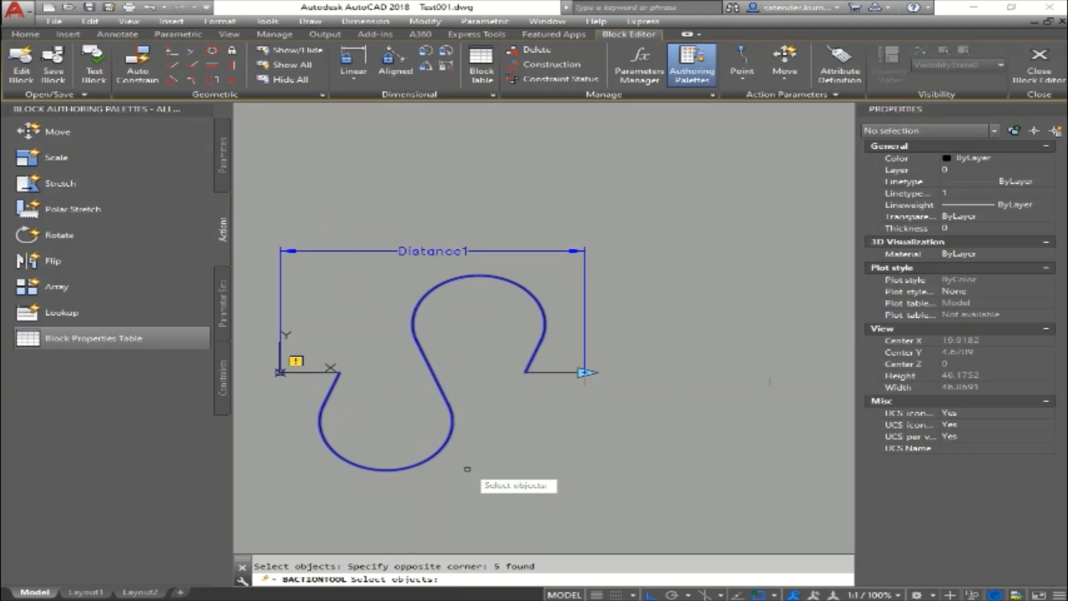
# Accept the selection and define the array's column distance from the first end line's inner endpoint to the second end line's inner endpoint
pyautogui.press('Return')
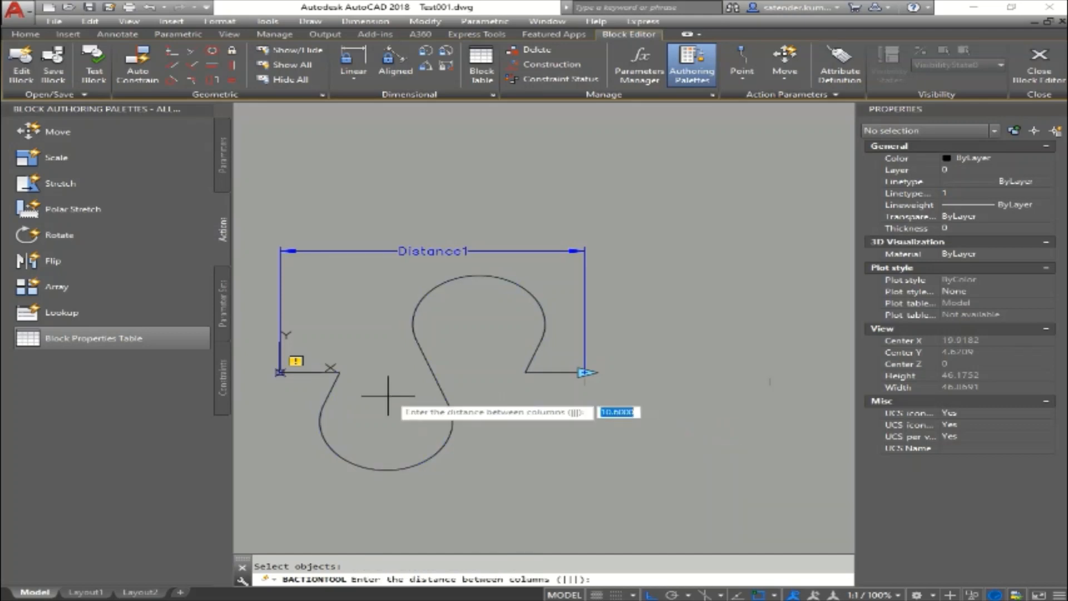
pyautogui.click(337, 372)
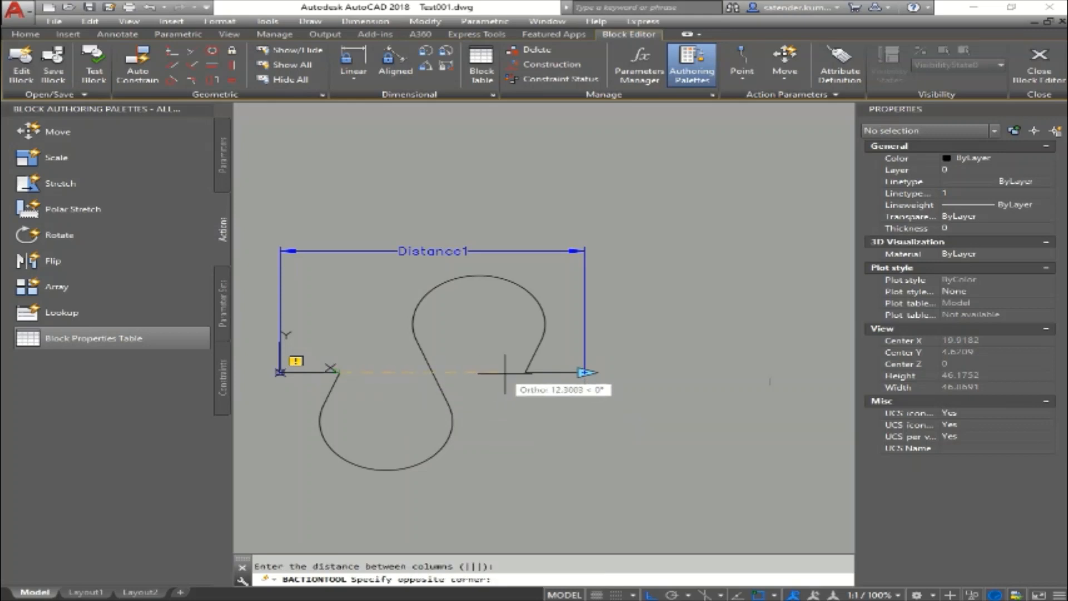
pyautogui.click(522, 373)
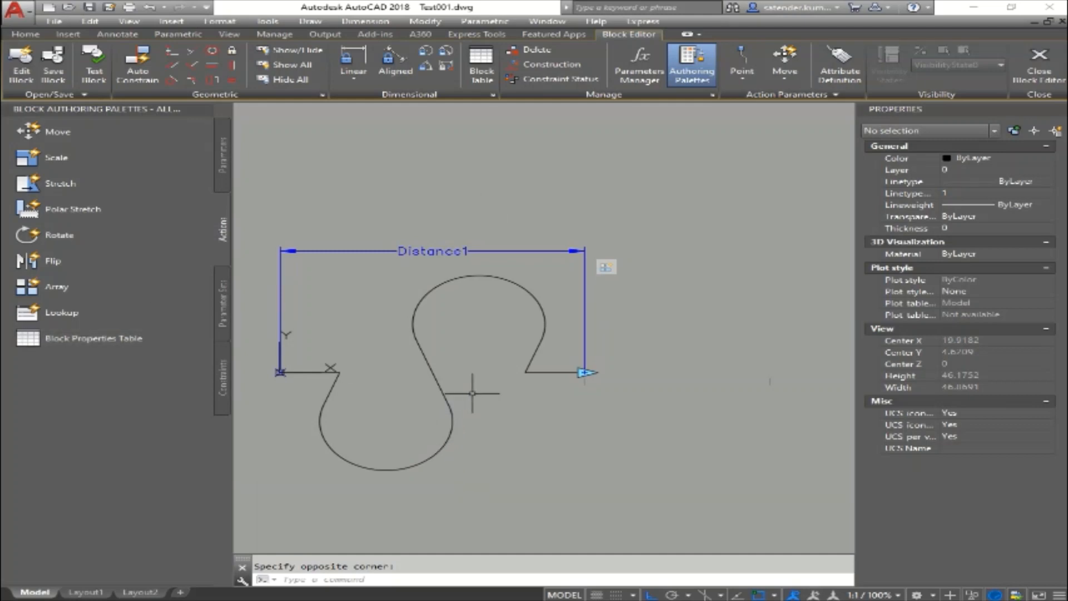
pyautogui.moveTo(571, 275); pyautogui.dragTo(607, 258, button='middle')
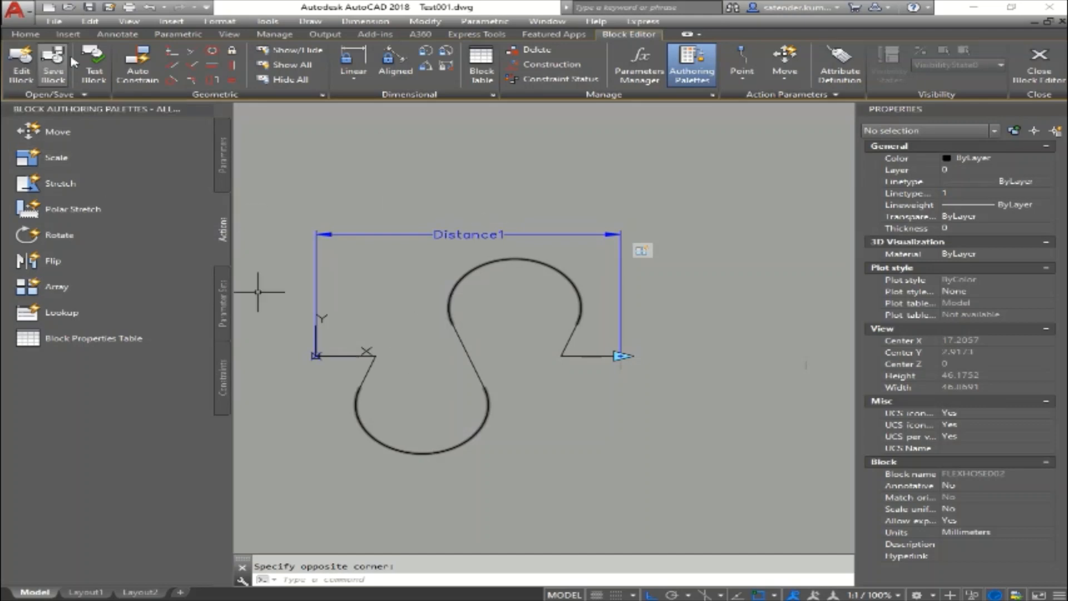
# Open the block in a test window and extend the hose by its linear grip to a distance of 149
pyautogui.click(93, 80)
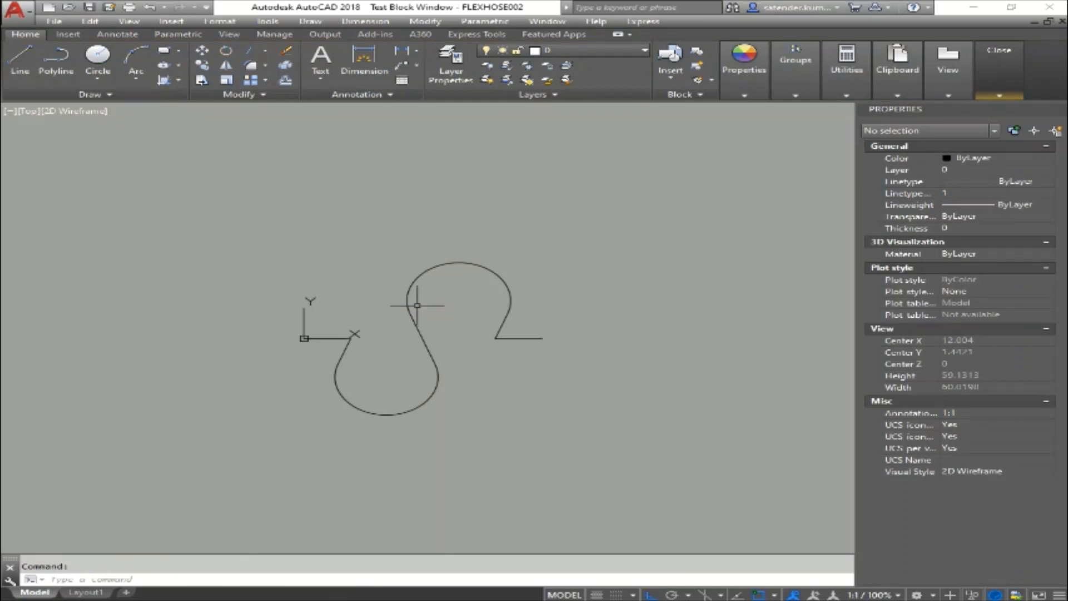
pyautogui.click(418, 305)
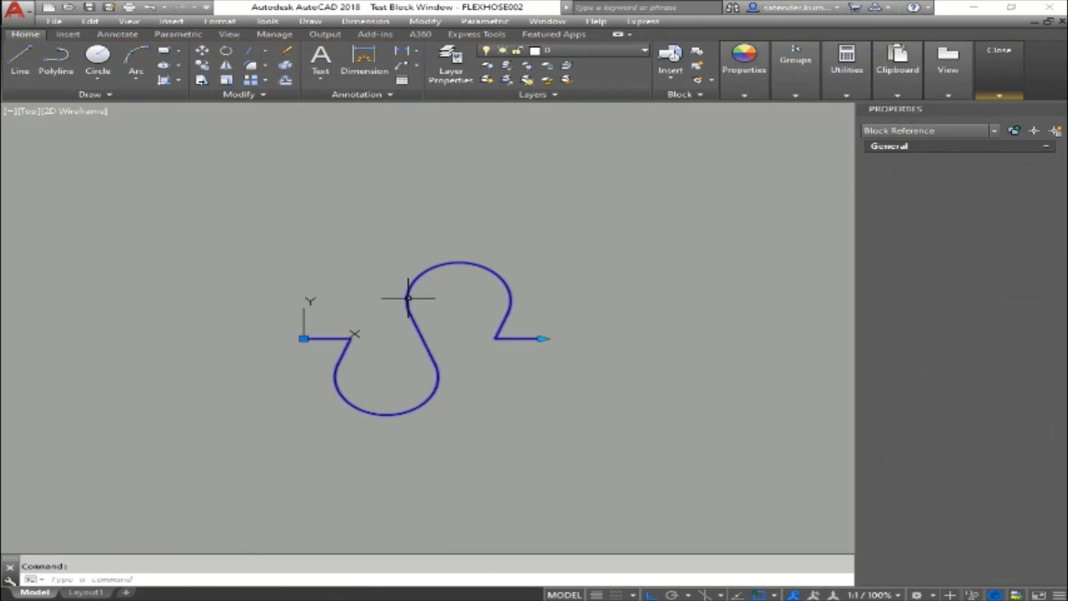
pyautogui.click(542, 338)
pyautogui.scroll(-4, 639, 338)
pyautogui.moveTo(639, 339); pyautogui.dragTo(452, 332, button='middle')
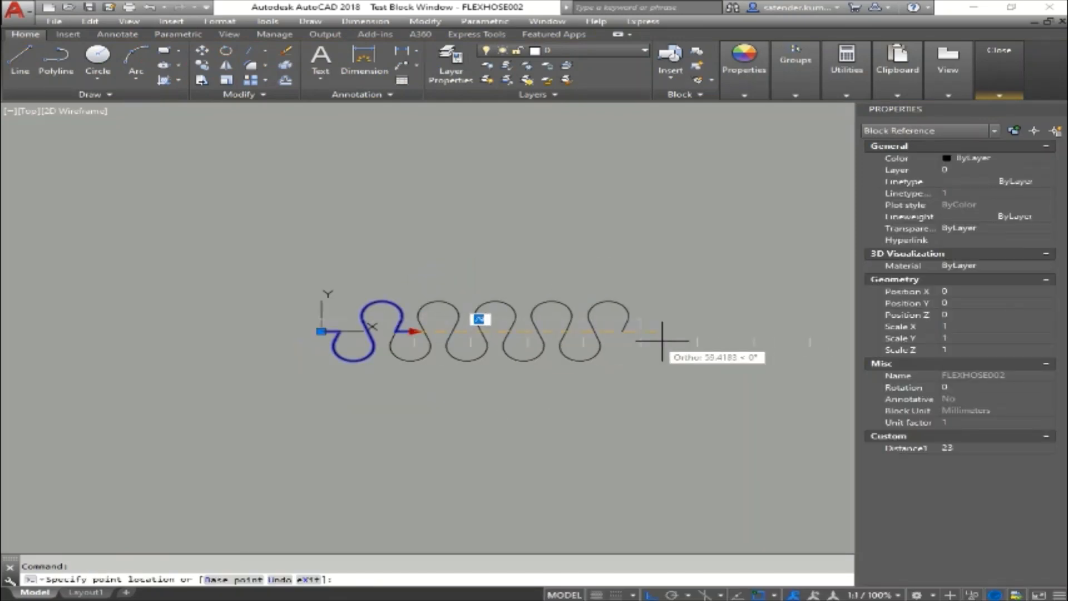
pyautogui.moveTo(728, 334); pyautogui.dragTo(451, 332, button='middle')
pyautogui.moveTo(530, 344); pyautogui.dragTo(448, 361, button='middle')
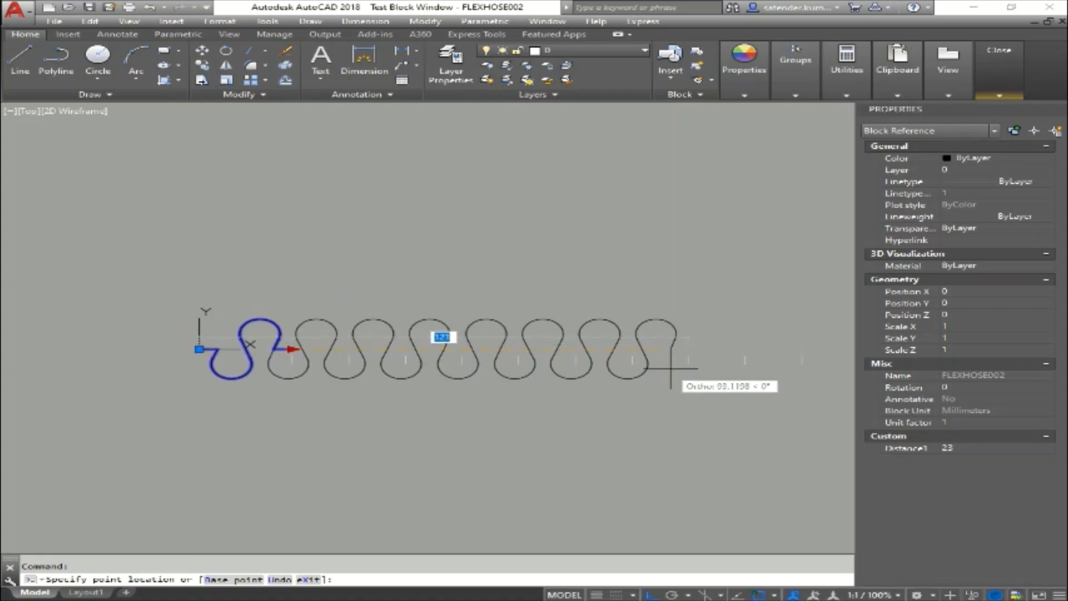
pyautogui.click(801, 349)
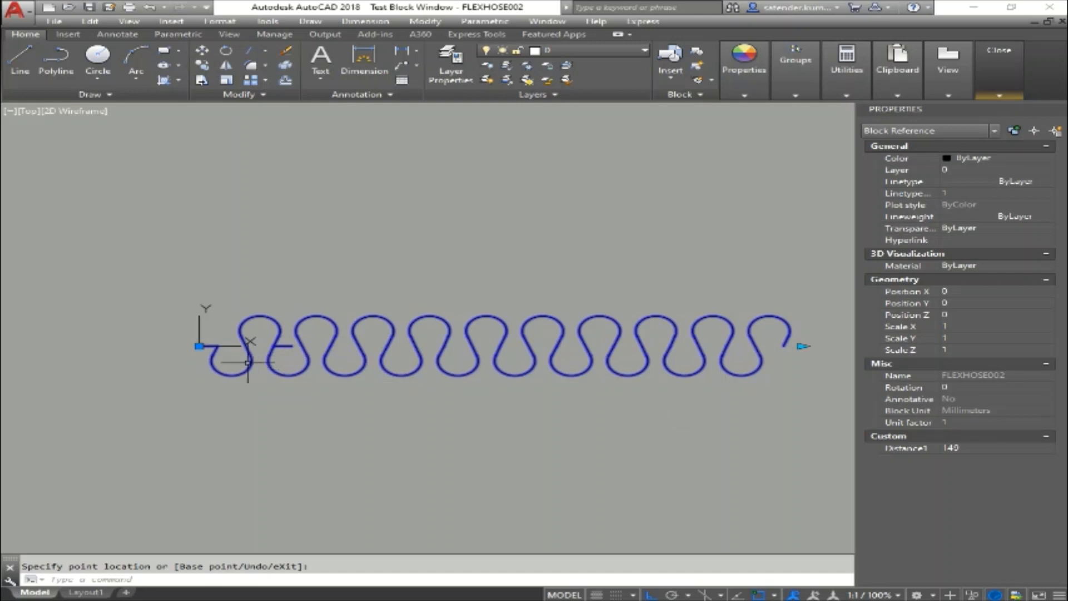
# Inspect the extended hose along its length, checking the second horizontal end line's position and the far end of the array
pyautogui.scroll(5, 248, 362)
pyautogui.scroll(-3, 282, 350)
pyautogui.scroll(1, 226, 341)
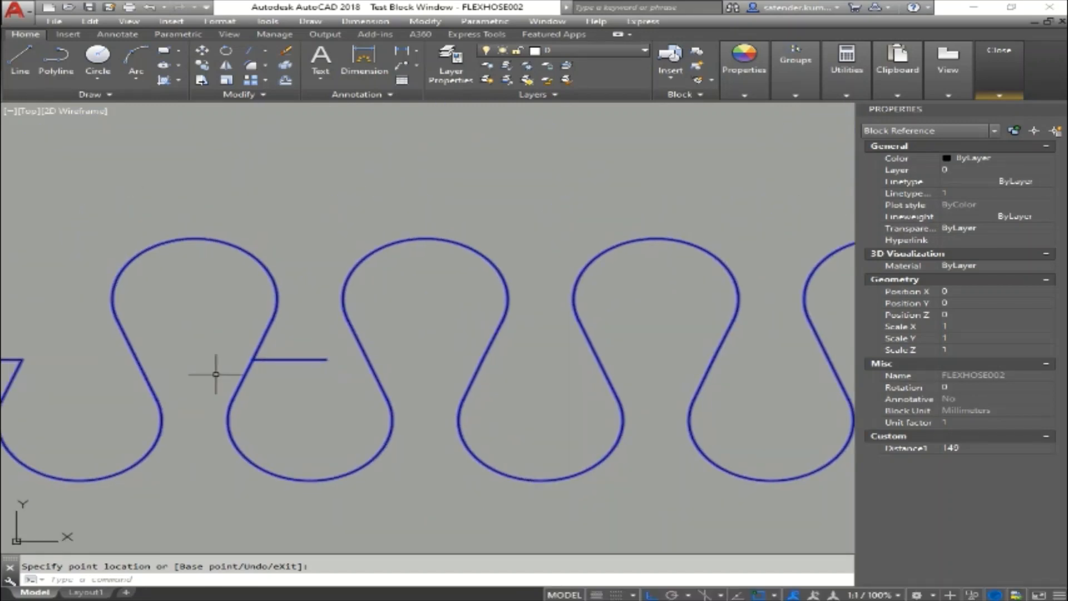
pyautogui.moveTo(301, 384); pyautogui.dragTo(383, 401, button='middle')
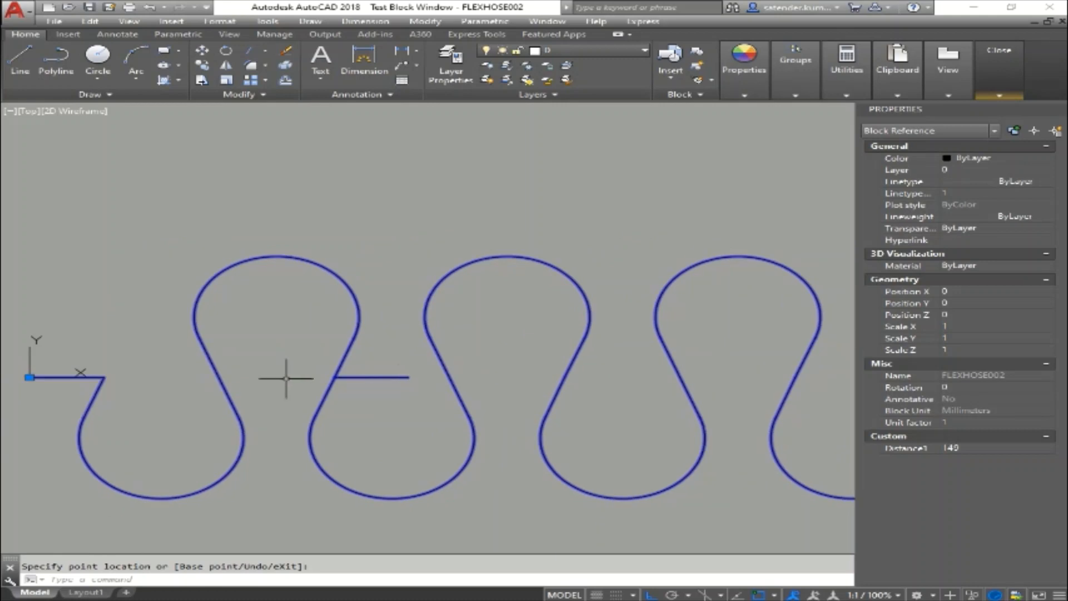
pyautogui.scroll(-5, 295, 370)
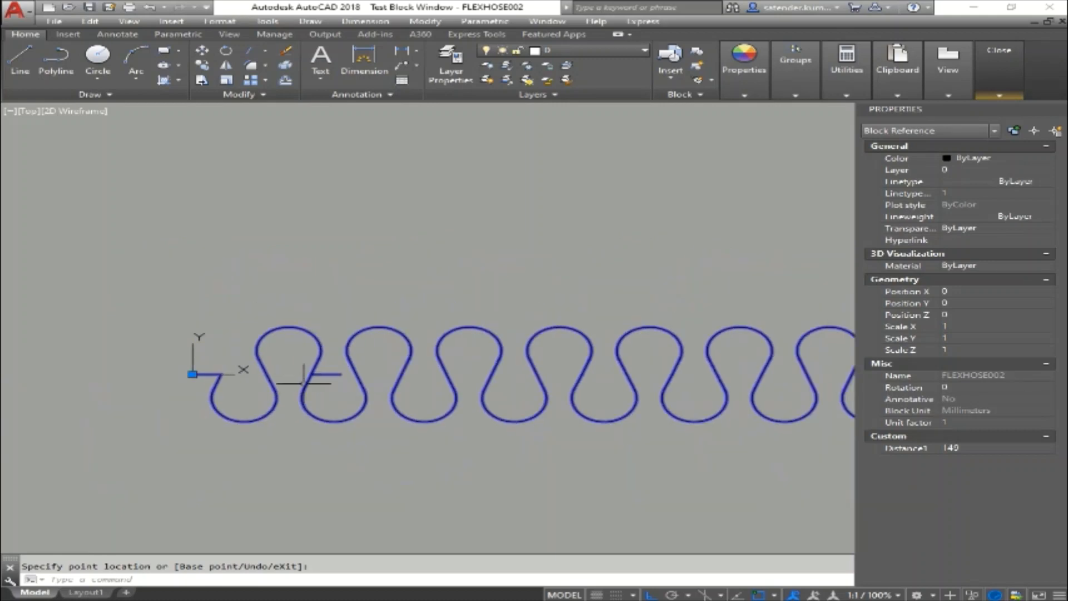
pyautogui.scroll(7, 334, 379)
pyautogui.scroll(1, 334, 378)
pyautogui.scroll(-6, 163, 342)
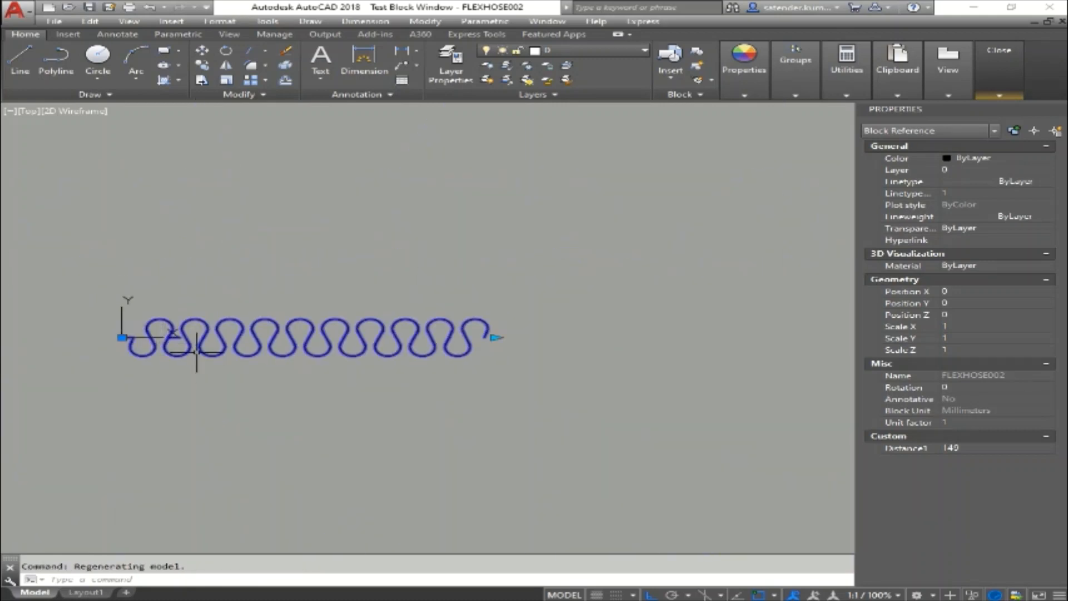
pyautogui.scroll(5, 478, 341)
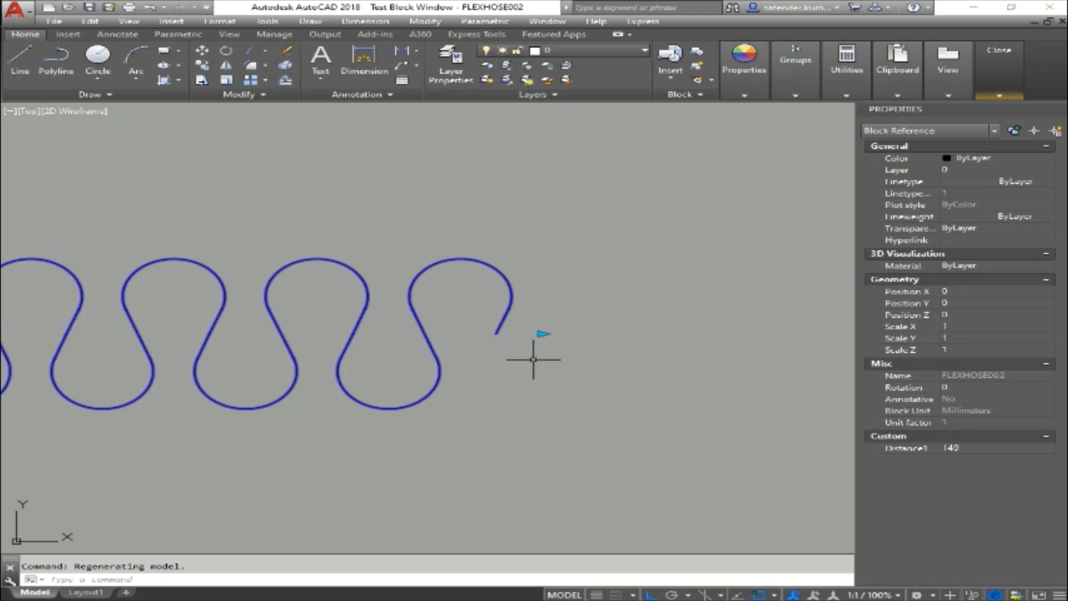
pyautogui.scroll(-4, 441, 362)
pyautogui.moveTo(441, 362); pyautogui.dragTo(686, 358, button='middle')
pyautogui.moveTo(363, 305); pyautogui.dragTo(511, 352, button='middle')
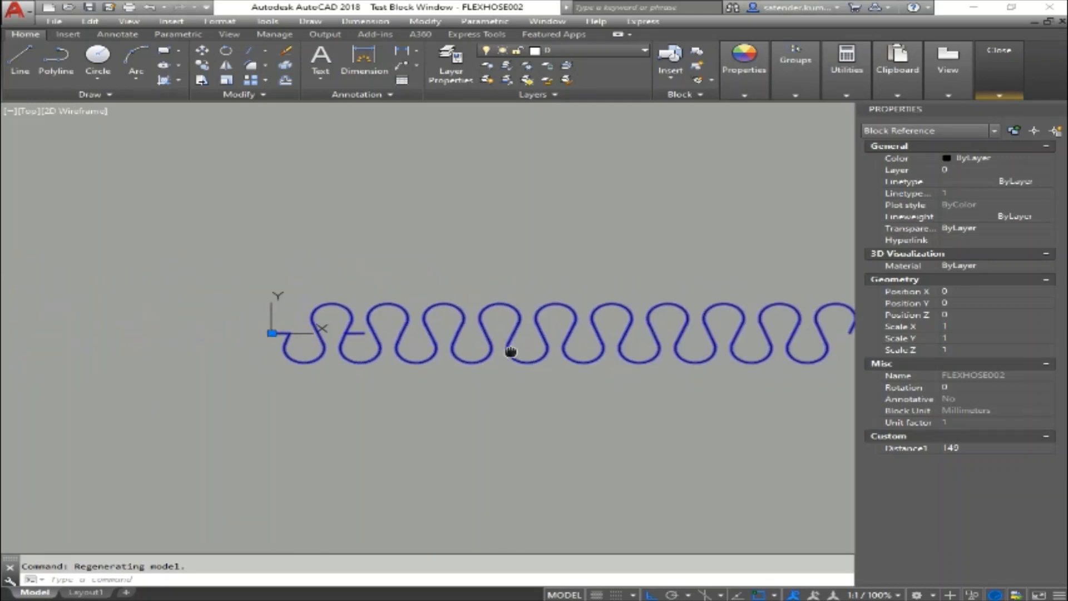
pyautogui.scroll(8, 332, 336)
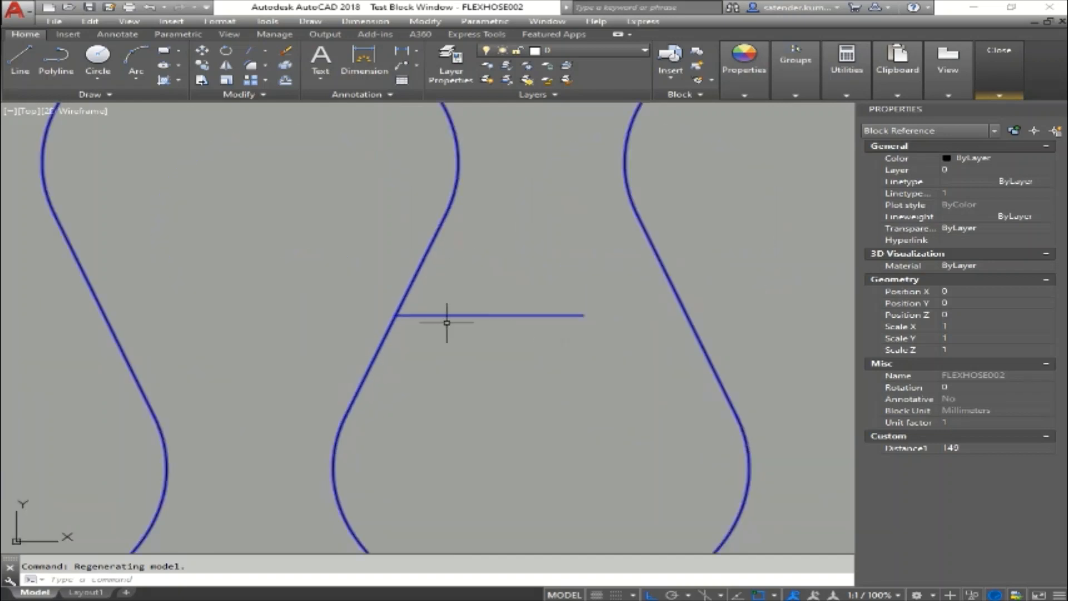
pyautogui.scroll(-6, 447, 323)
pyautogui.moveTo(512, 332); pyautogui.dragTo(239, 331, button='middle')
pyautogui.scroll(-4, 440, 337)
pyautogui.moveTo(496, 347); pyautogui.dragTo(507, 347, button='middle')
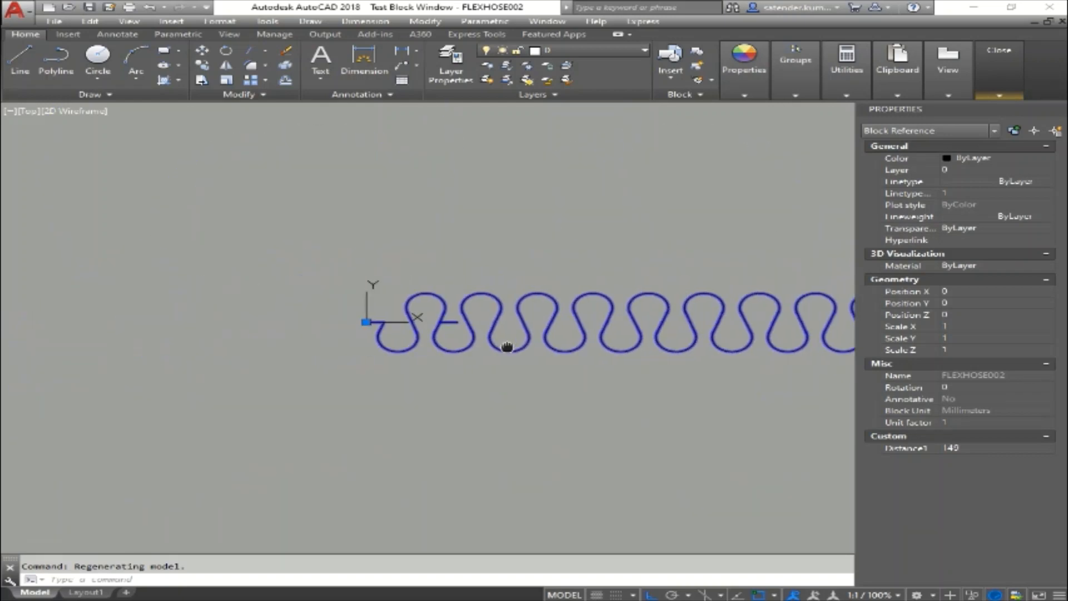
# Close the test block window and return to the block definition
pyautogui.click(1010, 80)
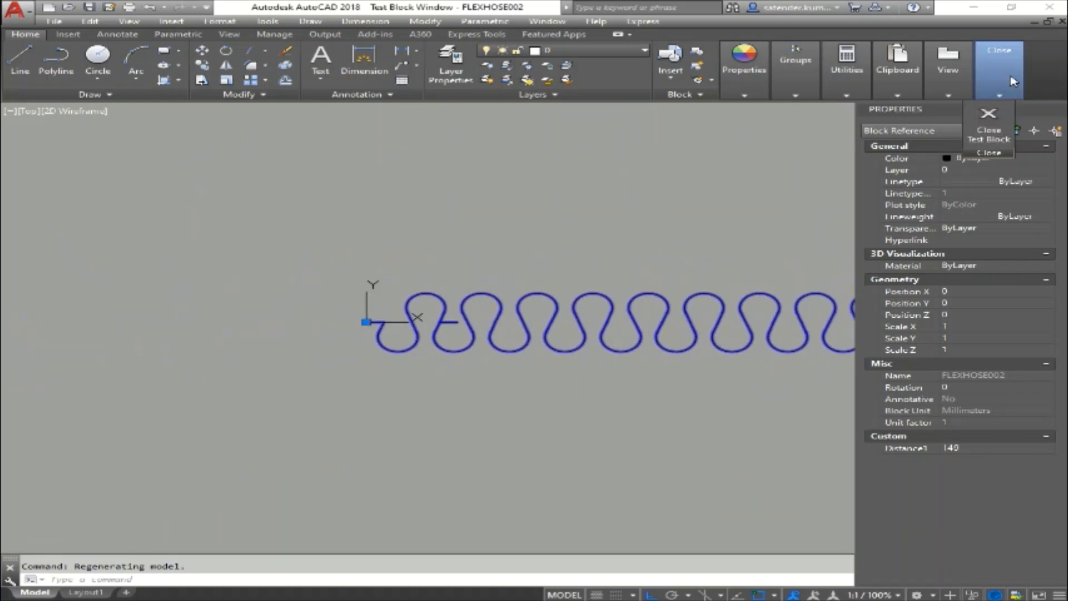
pyautogui.click(988, 129)
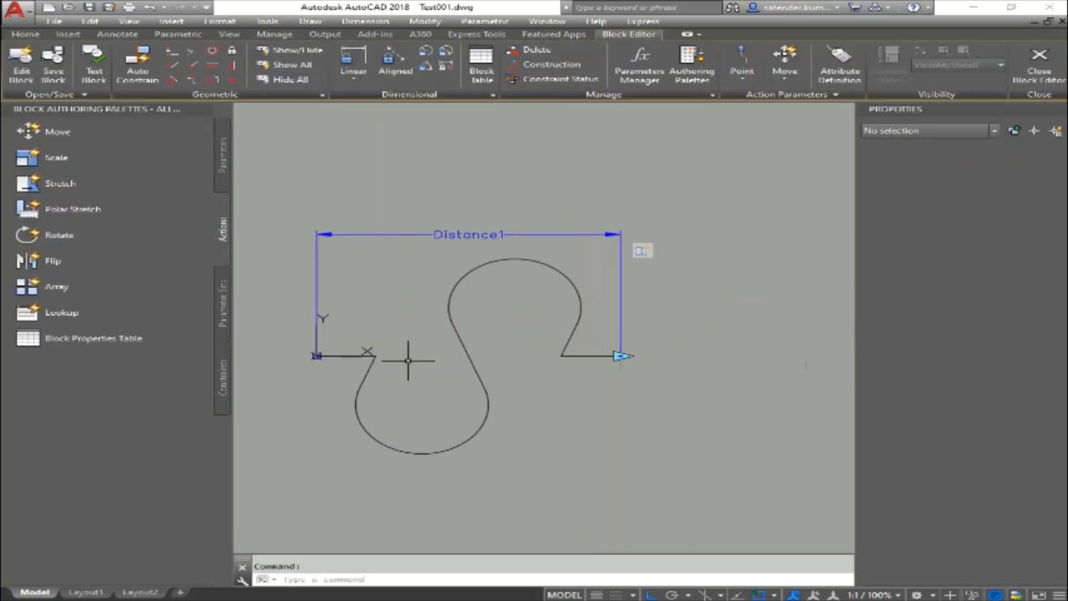
pyautogui.moveTo(609, 394); pyautogui.dragTo(541, 388, button='middle')
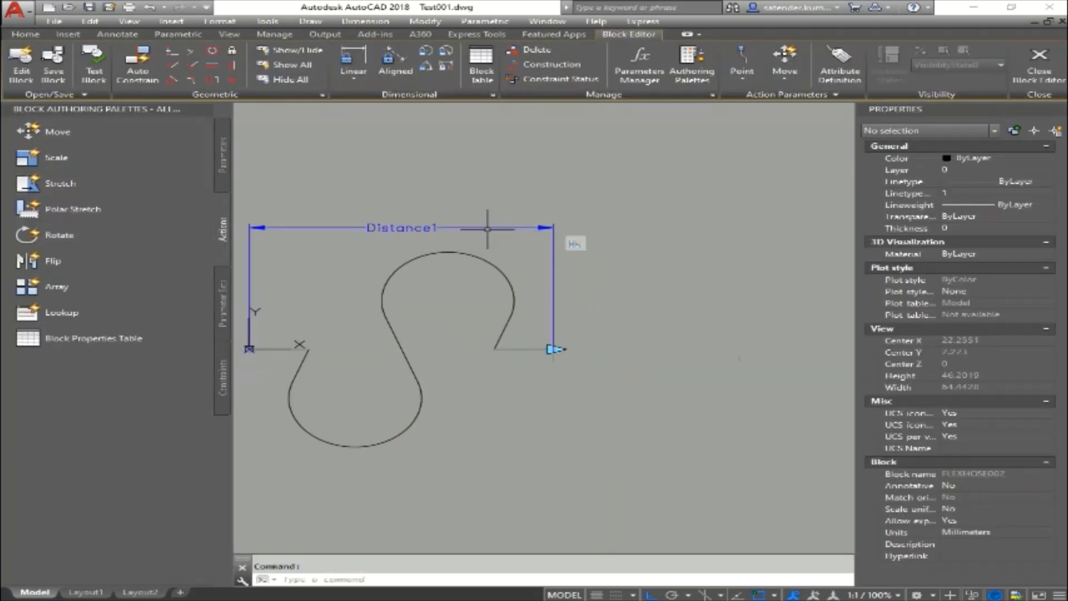
# Add a Move action to the second point of the Distance1 parameter that moves the second horizontal end line
pyautogui.scroll(2, 515, 336)
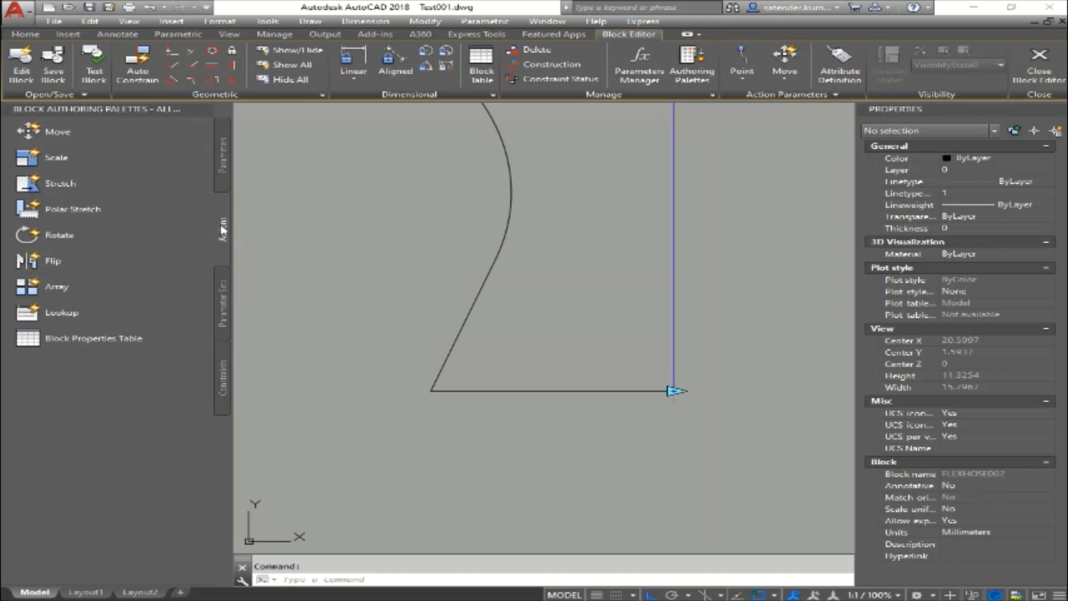
pyautogui.click(62, 137)
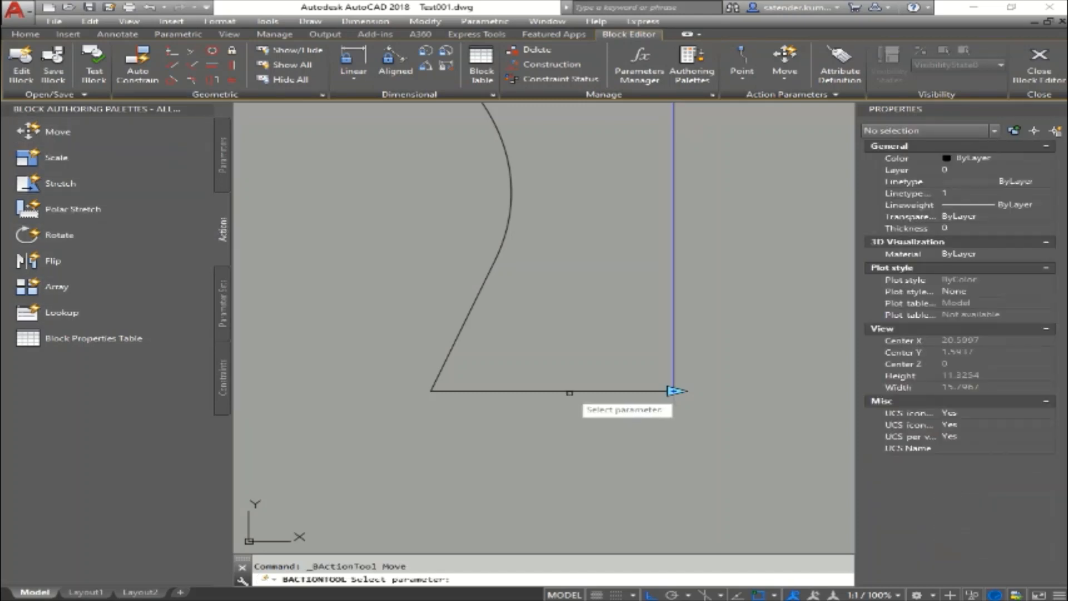
pyautogui.scroll(-5, 572, 340)
pyautogui.click(473, 236)
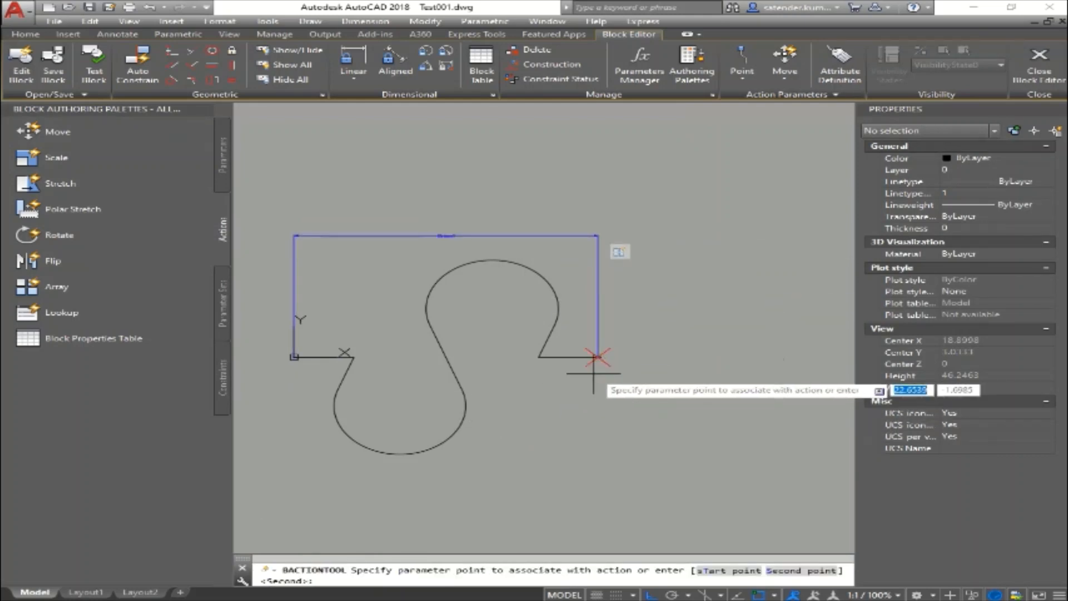
pyautogui.scroll(3, 609, 370)
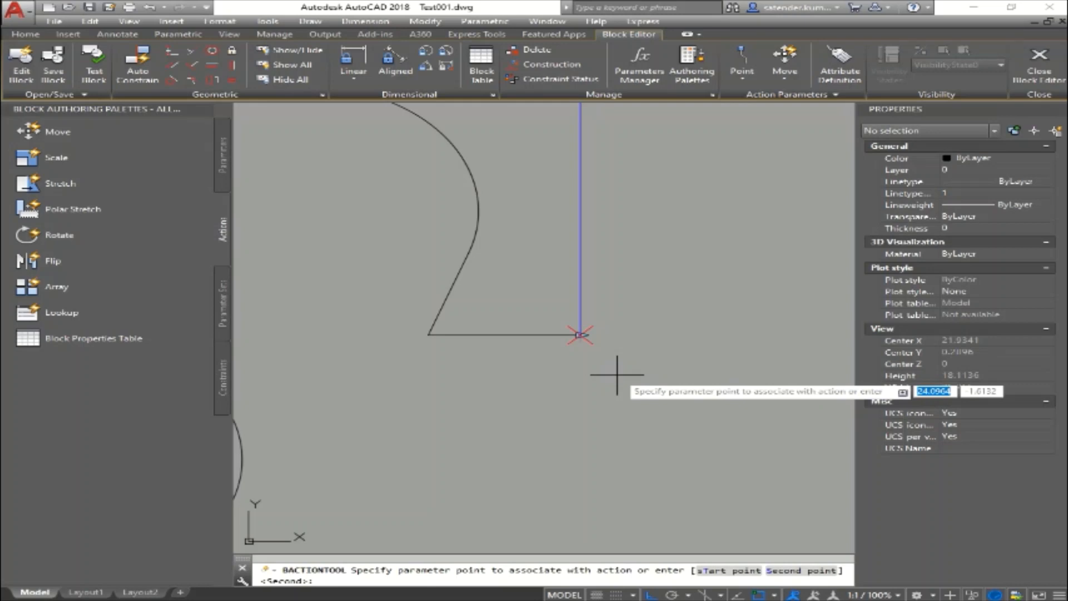
pyautogui.click(430, 334)
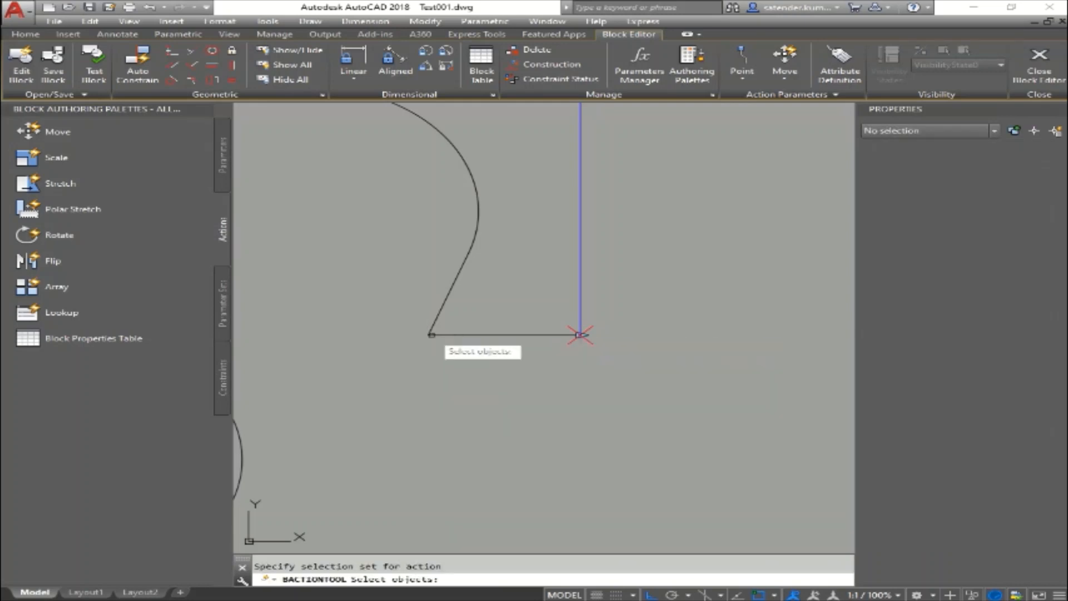
pyautogui.click(521, 334)
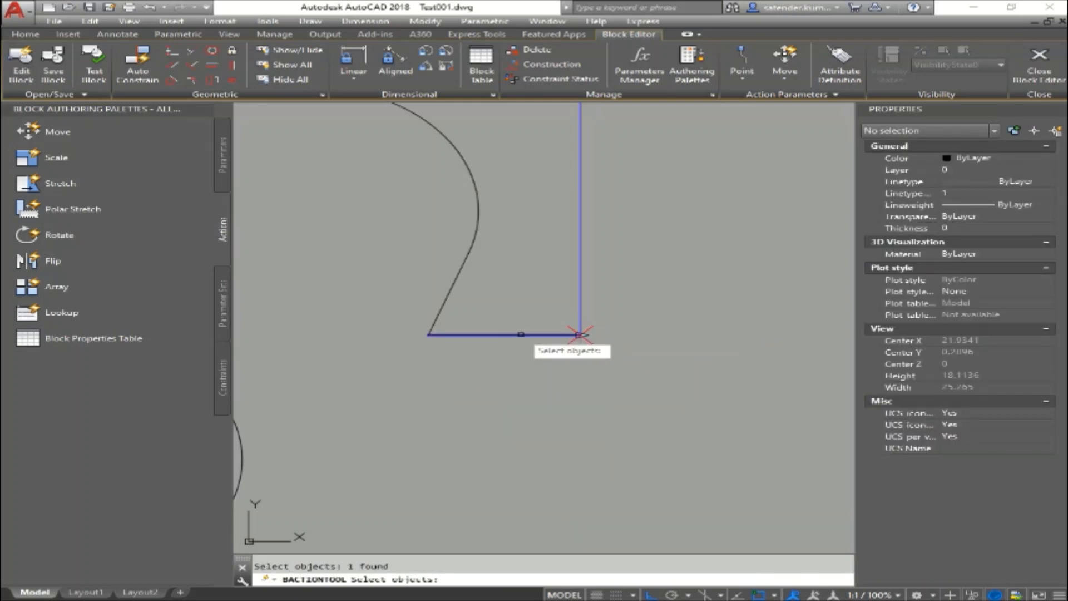
pyautogui.press('Return')
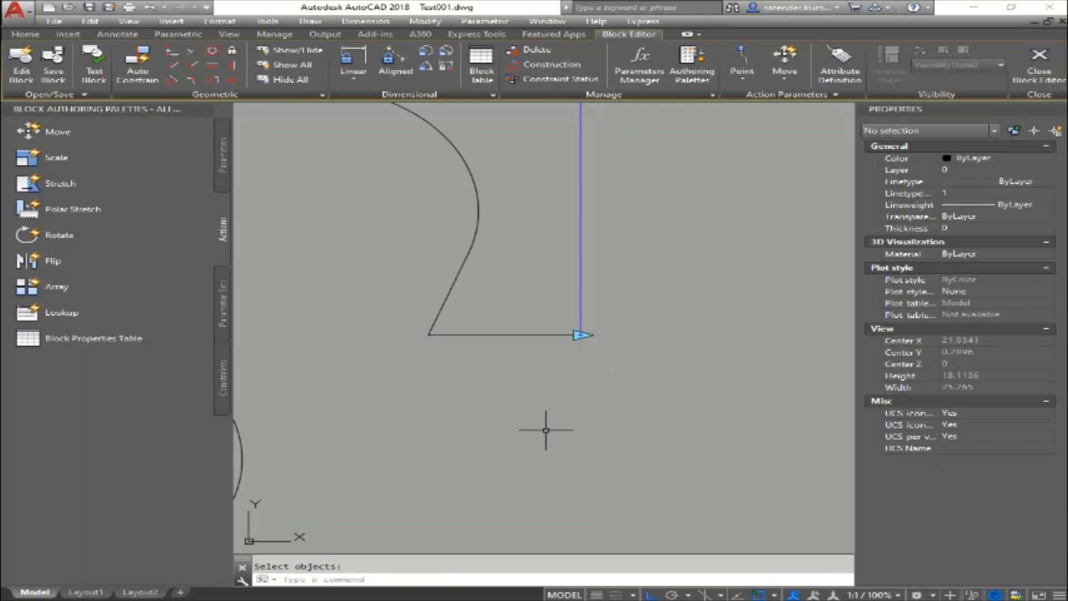
pyautogui.scroll(-6, 546, 431)
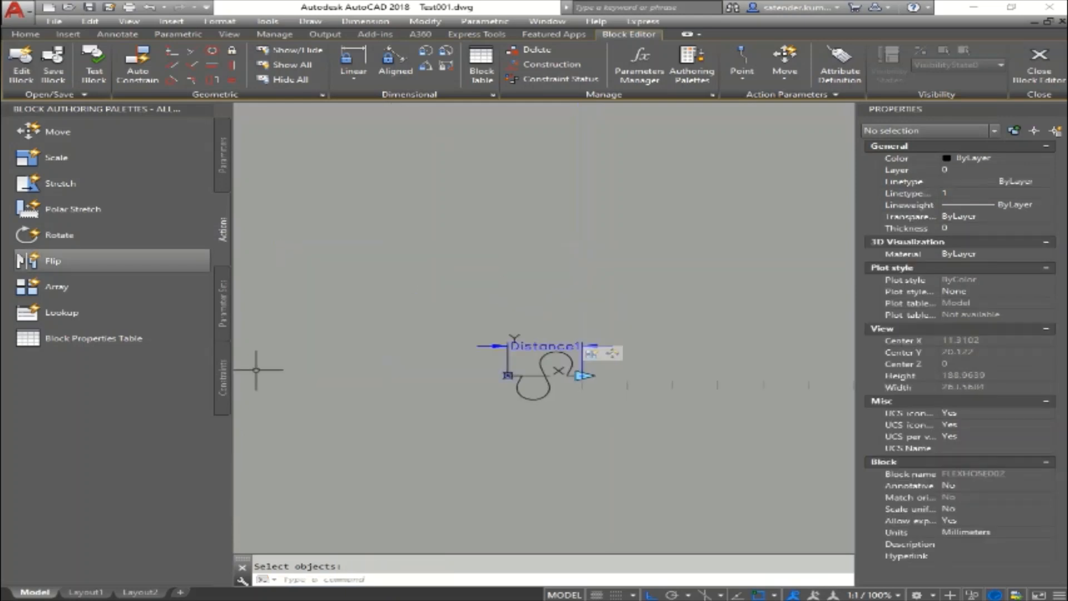
# Open the block in a test window and extend the hose by its linear grip to a distance of 135
pyautogui.click(95, 73)
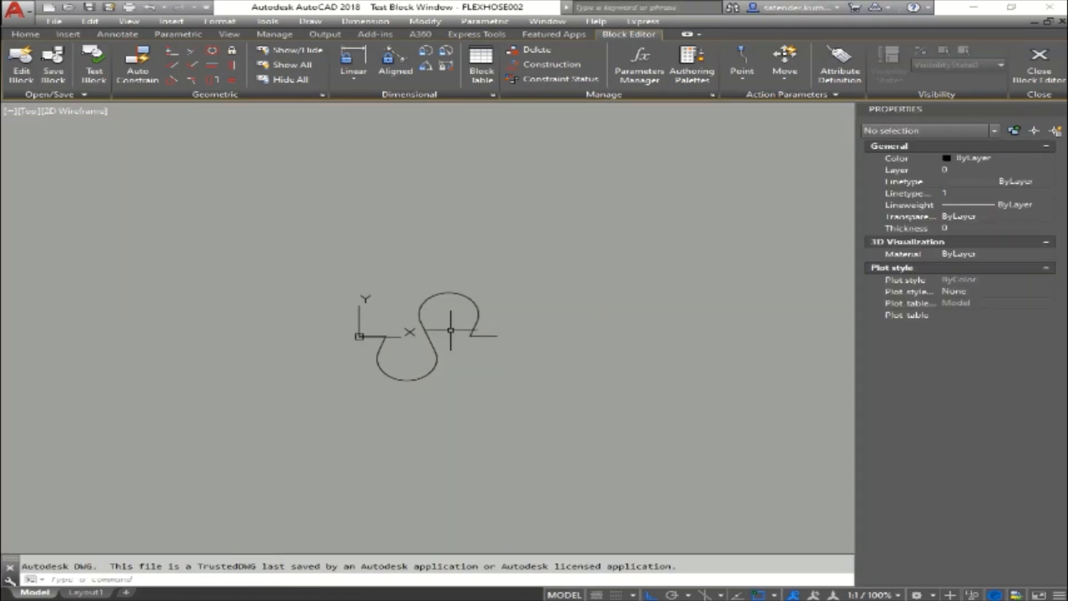
pyautogui.scroll(-5, 399, 329)
pyautogui.click(407, 315)
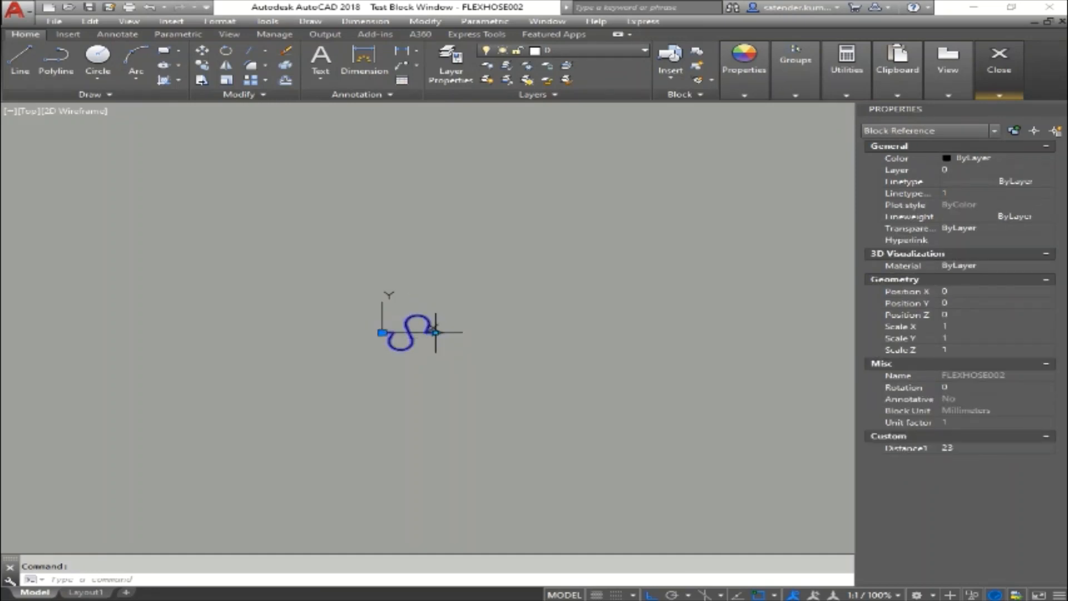
pyautogui.click(436, 333)
pyautogui.click(709, 343)
# Inspect the extended hose along its arrayed curves and check how the moved end line joins the last curve
pyautogui.scroll(9, 716, 331)
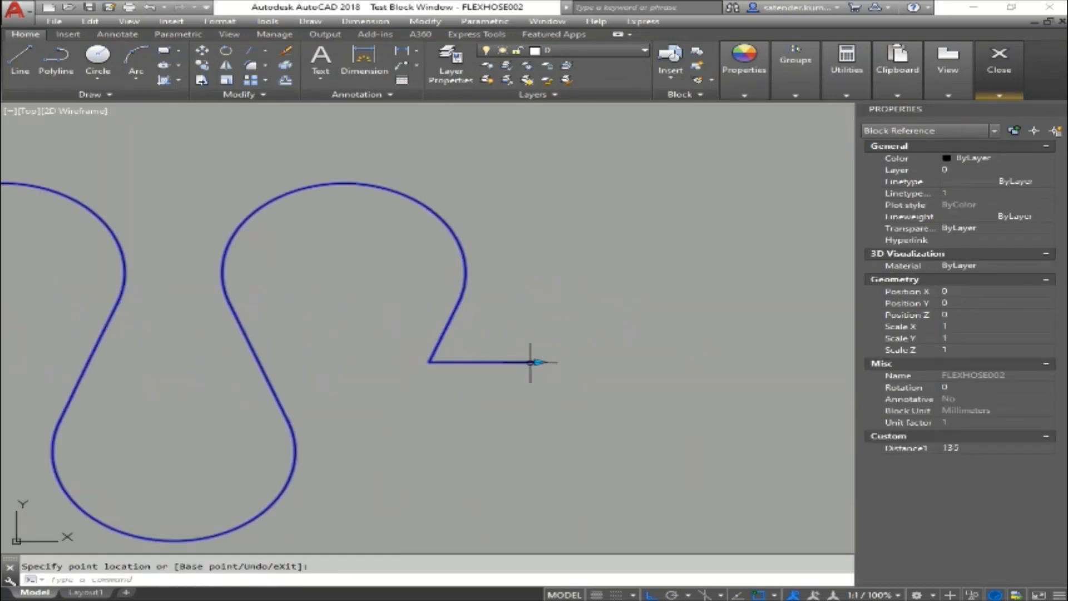
pyautogui.scroll(-8, 484, 334)
pyautogui.moveTo(543, 362); pyautogui.dragTo(355, 380, button='middle')
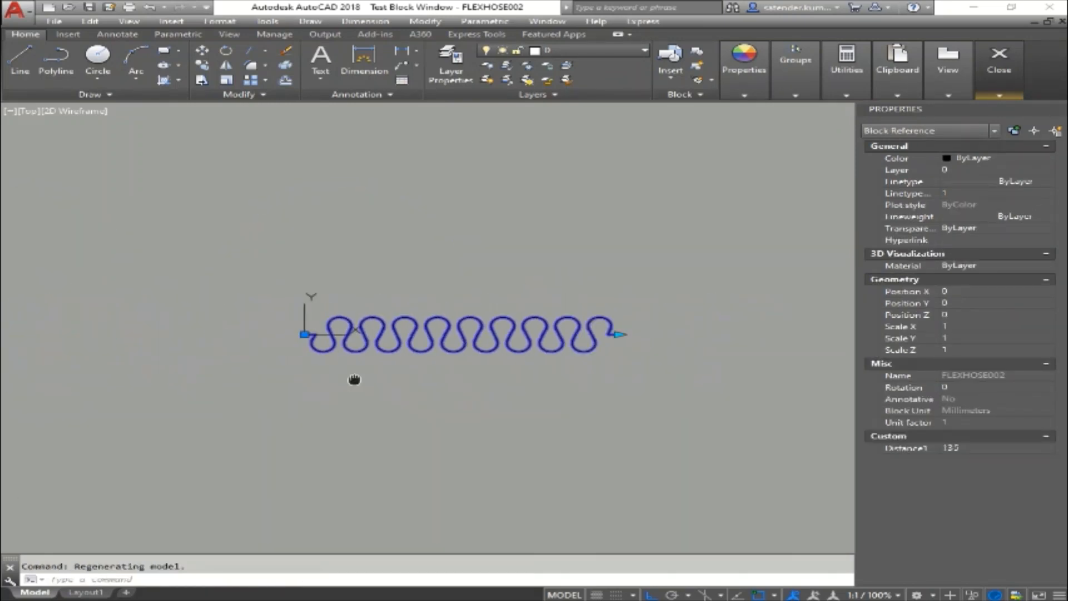
pyautogui.scroll(6, 362, 334)
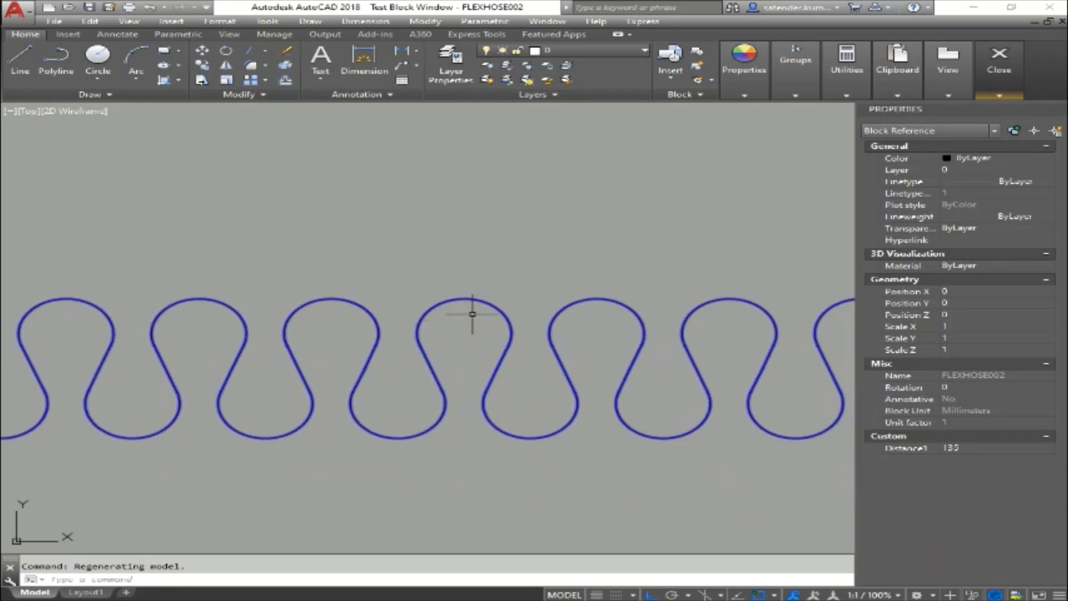
pyautogui.scroll(-4, 473, 315)
pyautogui.moveTo(578, 361); pyautogui.dragTo(458, 369, button='middle')
pyautogui.scroll(8, 527, 342)
pyautogui.scroll(-8, 418, 332)
pyautogui.moveTo(379, 357)
pyautogui.mouseDown(button='middle')
pyautogui.moveTo(606, 362)
pyautogui.moveTo(512, 362)
pyautogui.mouseUp(button='middle')
pyautogui.scroll(6, 351, 381)
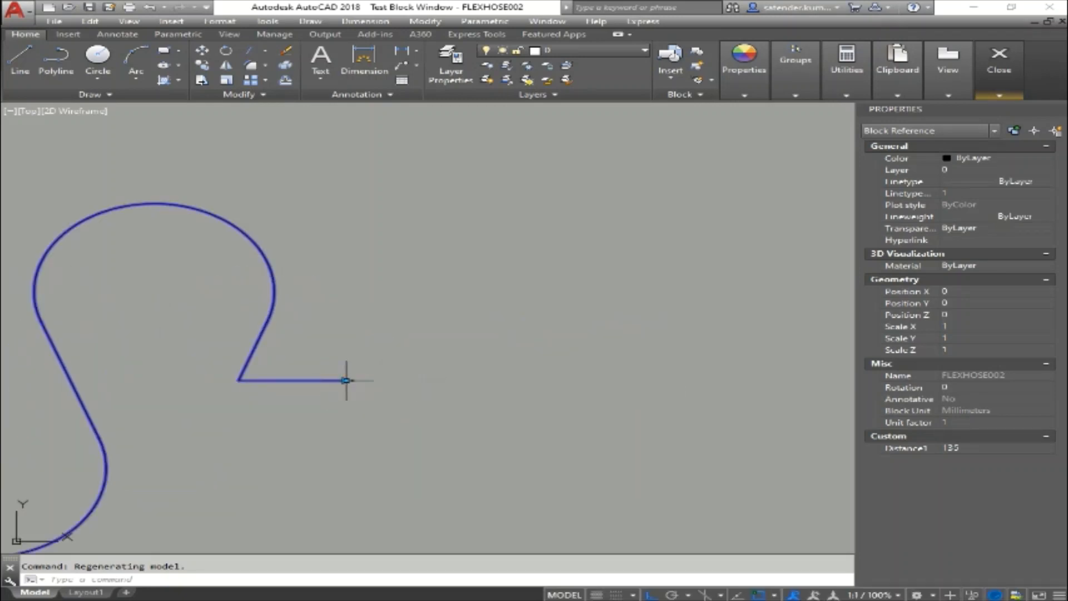
# Extend the test hose one more increment to a distance of 149 and close the test block window
pyautogui.click(346, 381)
pyautogui.click(706, 382)
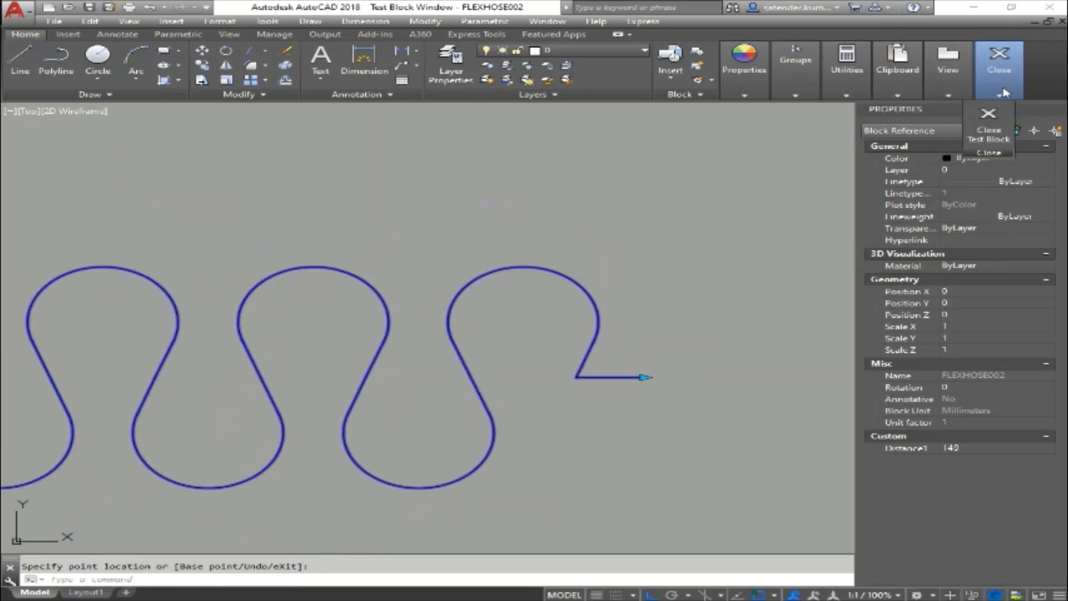
pyautogui.click(984, 139)
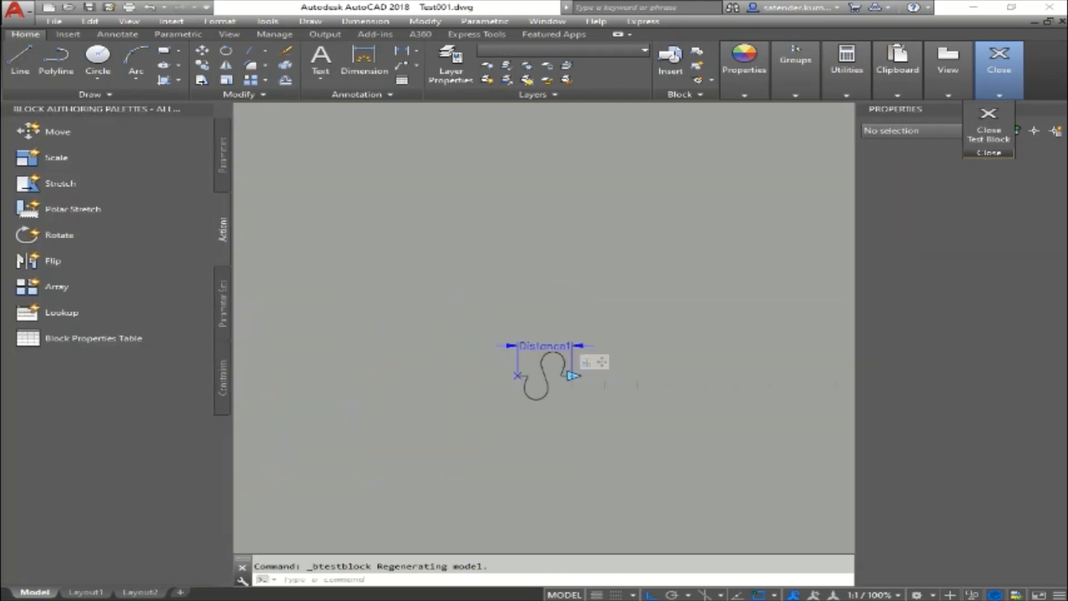
# Start an attribute definition inside the block and turn off its Lock position mode
pyautogui.scroll(5, 603, 417)
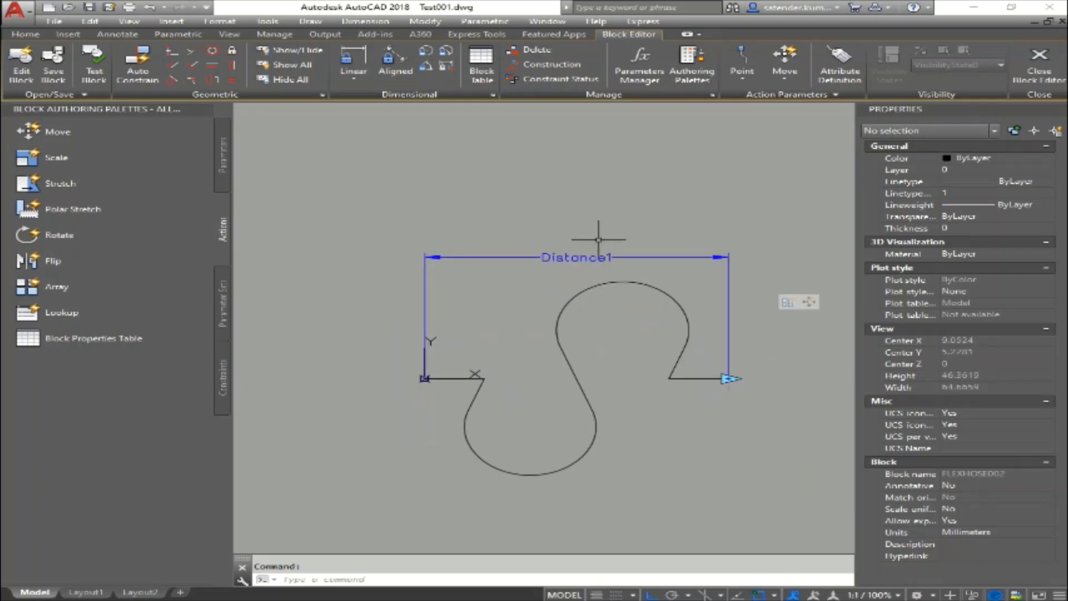
pyautogui.moveTo(571, 446); pyautogui.dragTo(513, 362, button='middle')
pyautogui.click(60, 183)
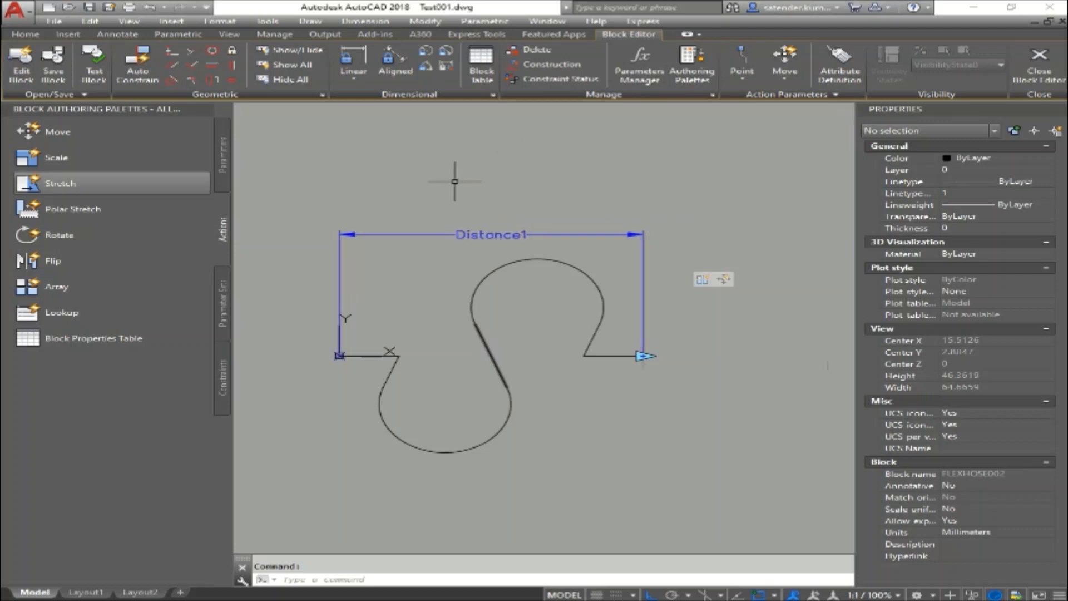
pyautogui.moveTo(596, 487)
pyautogui.mouseDown(button='middle')
pyautogui.moveTo(582, 486)
pyautogui.moveTo(627, 472)
pyautogui.mouseUp(button='middle')
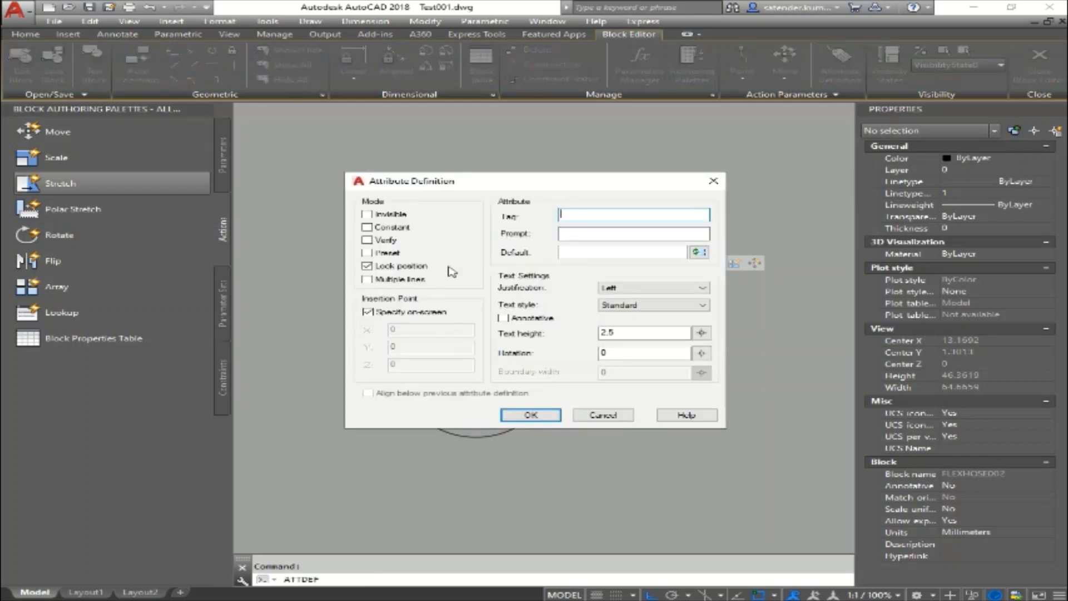
pyautogui.moveTo(492, 183); pyautogui.dragTo(464, 201)
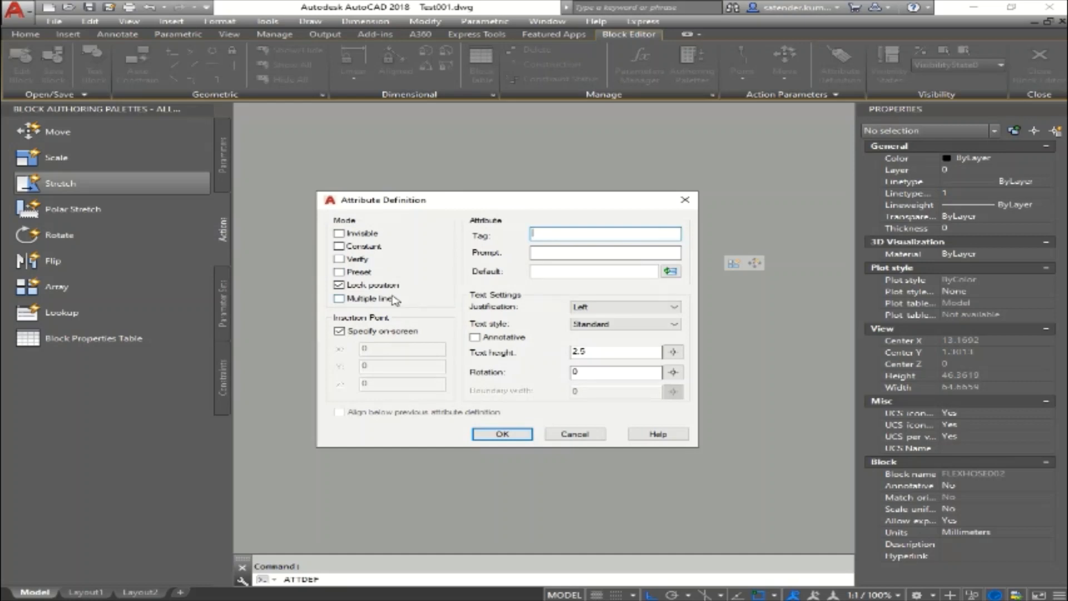
pyautogui.click(338, 287)
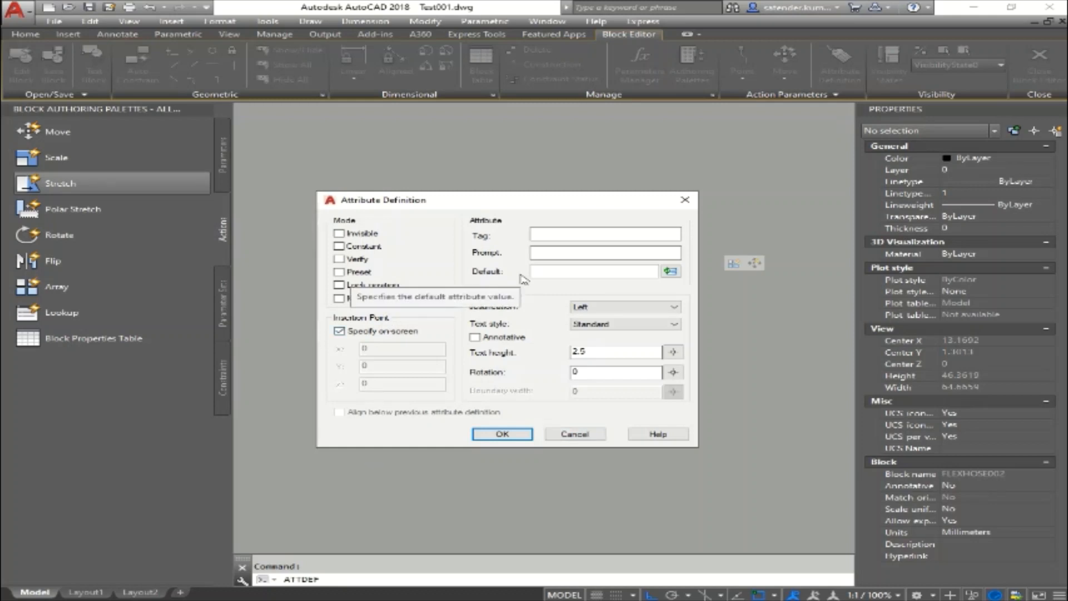
# Set the attribute's tag to Tag_Number and its prompt to Tag Number
pyautogui.click(603, 234)
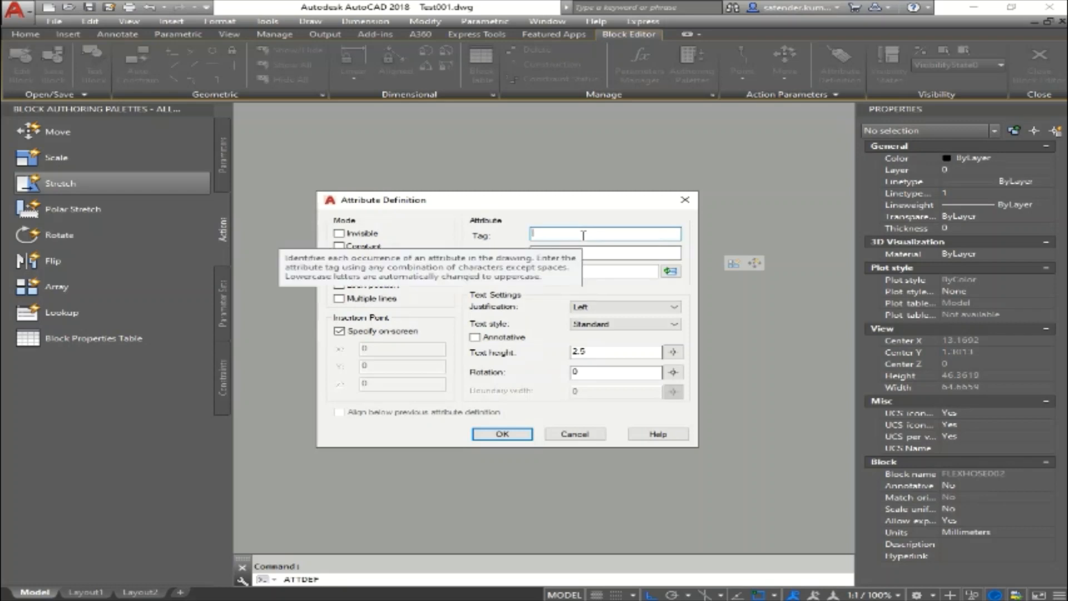
pyautogui.write('HE')
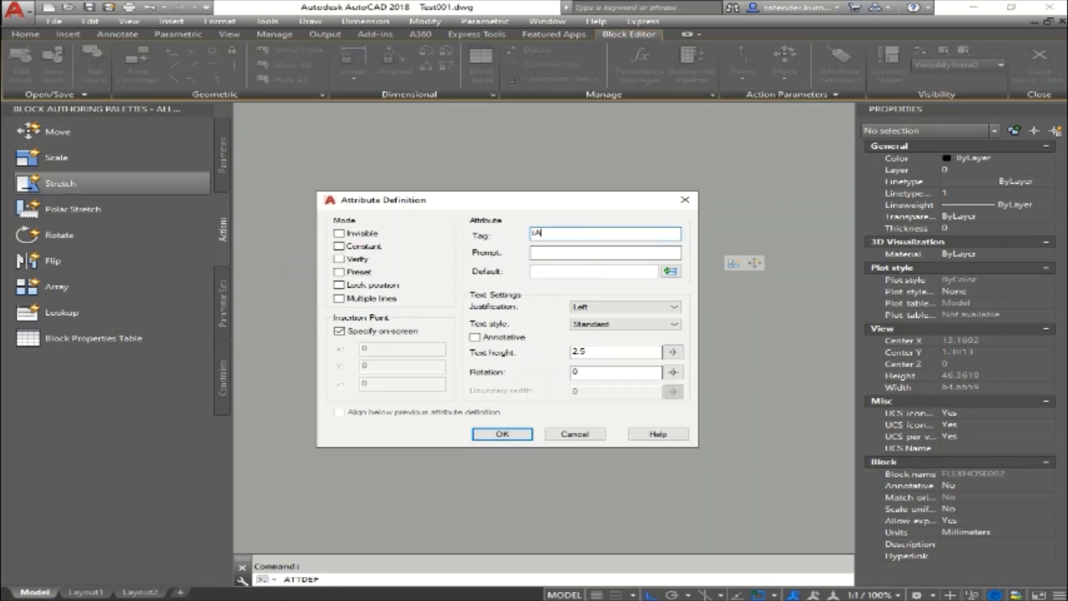
pyautogui.press('BackSpace')
pyautogui.press('BackSpace')
pyautogui.write('Tag_nu')
pyautogui.press('BackSpace')
pyautogui.press('BackSpace')
pyautogui.write('Number')
pyautogui.press('Tab')
pyautogui.write('Tag ')
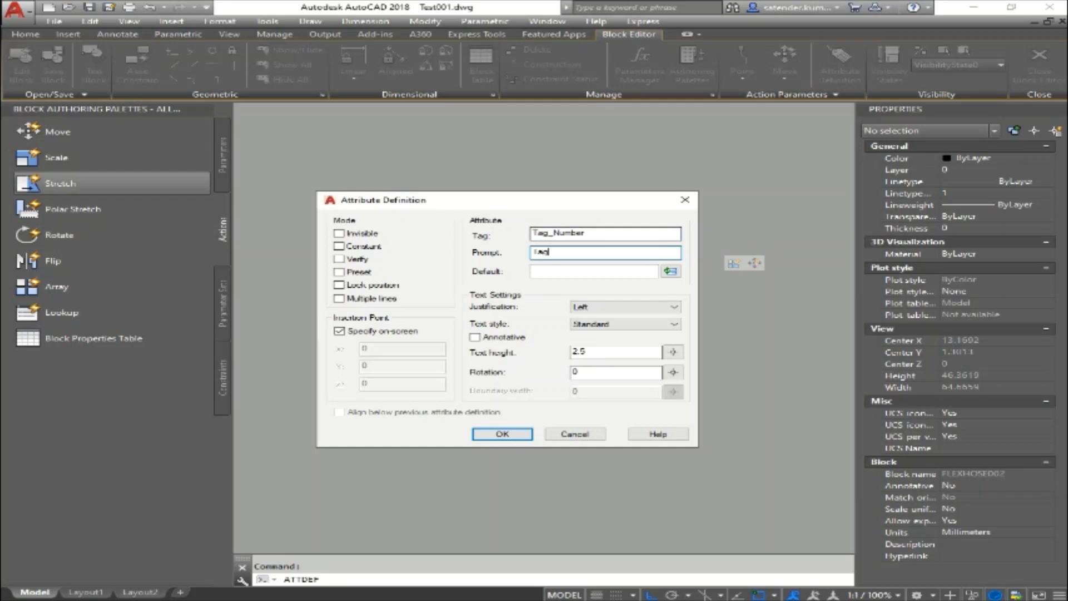
pyautogui.write('Number')
pyautogui.press('Tab')
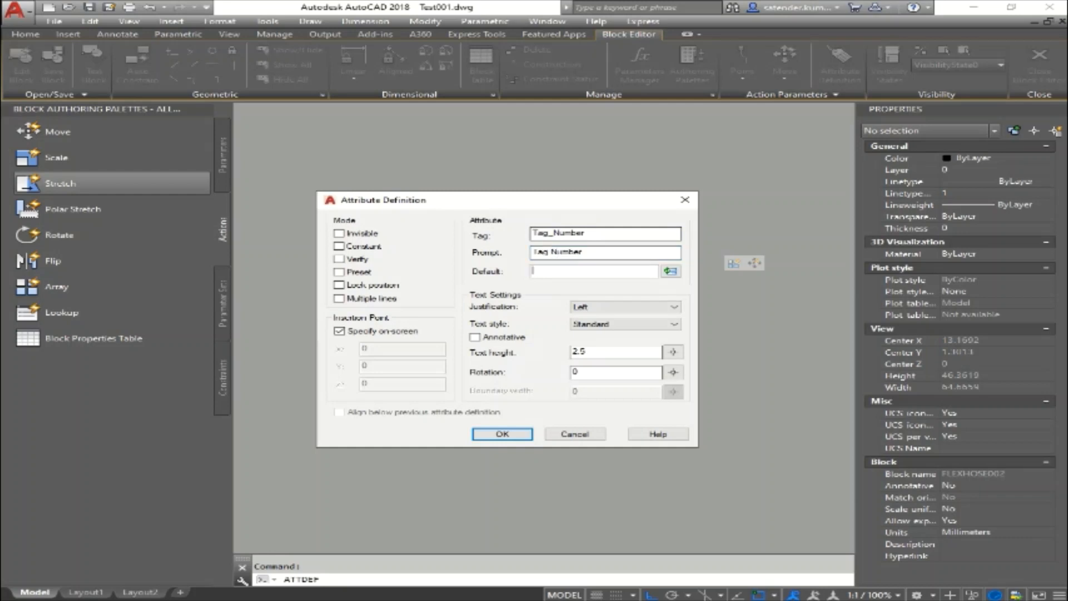
# Set the attribute's default value to FHXXX and its text justification to Middle center
pyautogui.write('XXX')
pyautogui.press('Home')
pyautogui.write('f')
pyautogui.press('BackSpace')
pyautogui.write('FH')
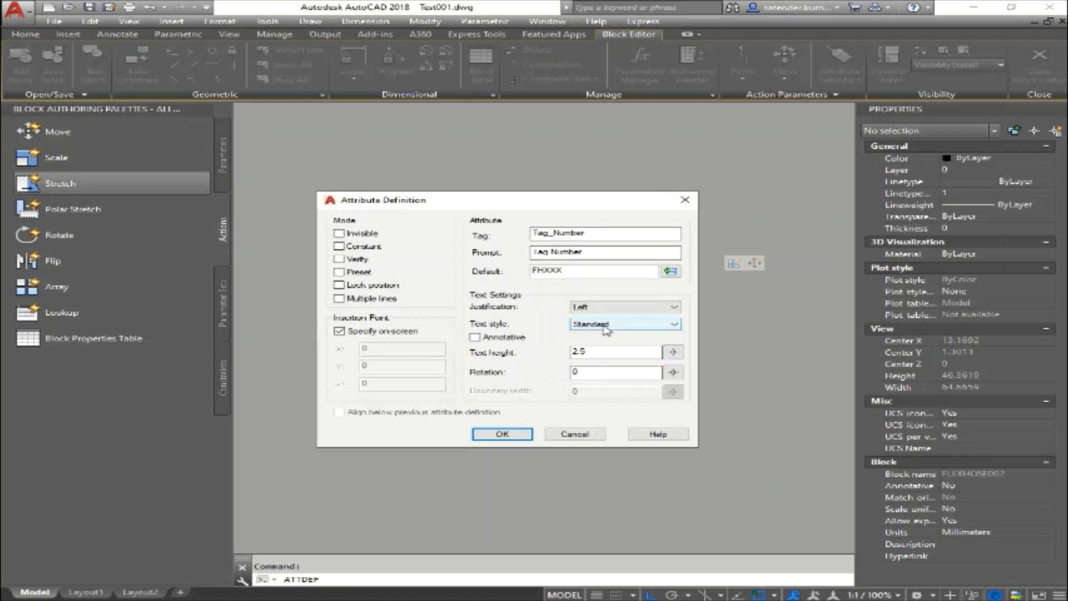
pyautogui.click(612, 308)
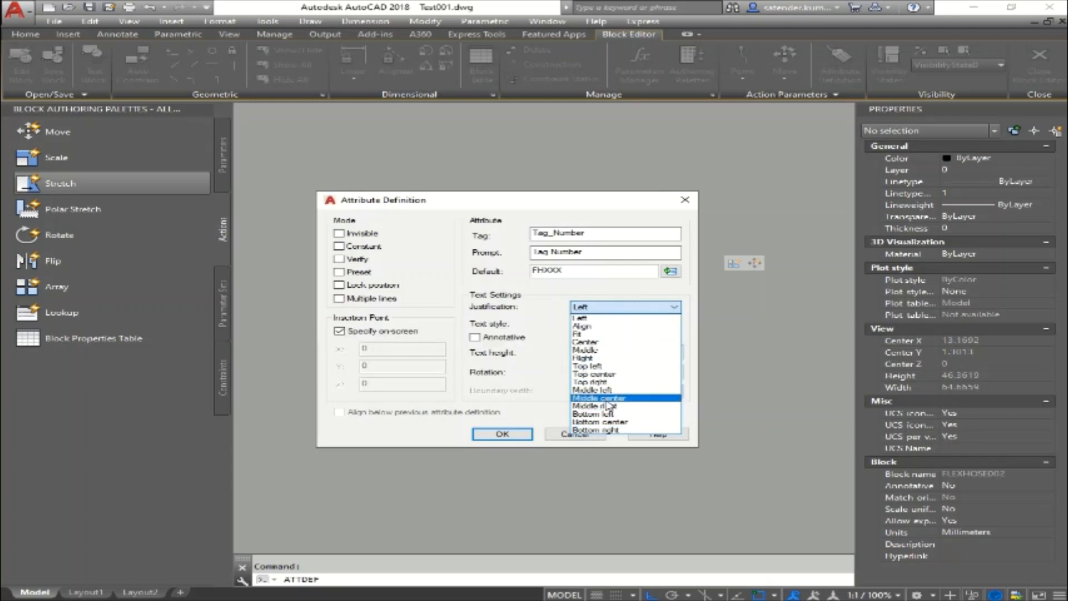
pyautogui.click(609, 406)
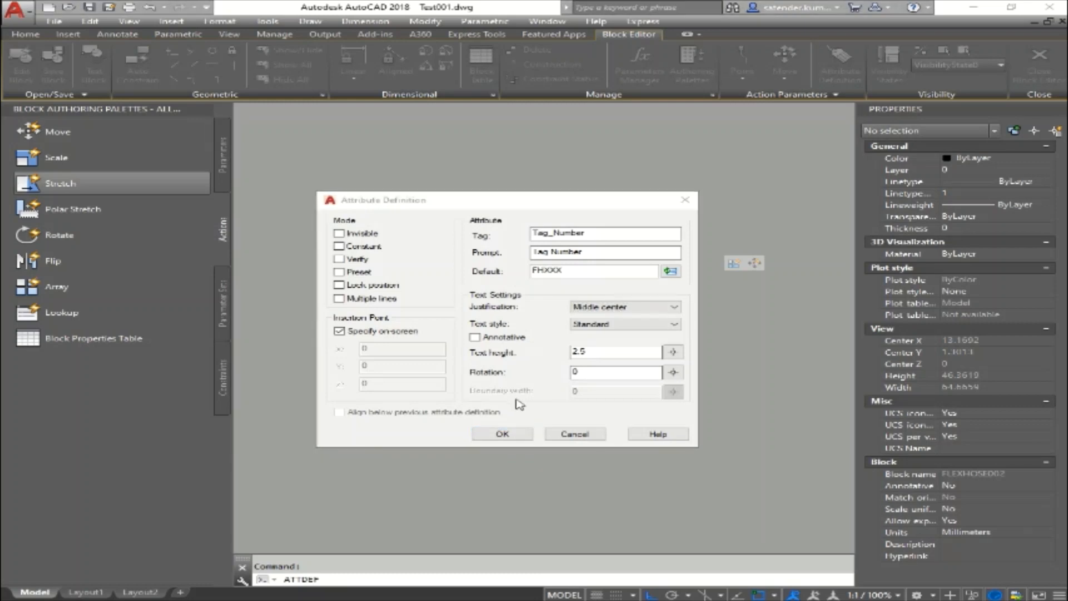
# Accept the attribute definition and place the TAG_NUMBER text just below the start of the Distance1 dimension line
pyautogui.click(501, 434)
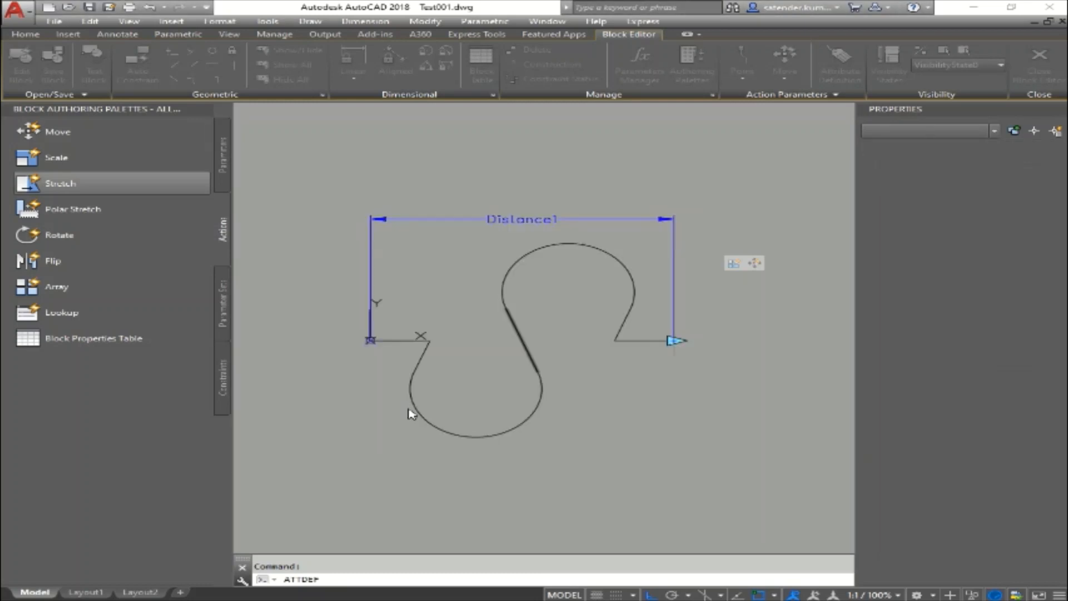
pyautogui.moveTo(346, 195); pyautogui.dragTo(347, 259, button='middle')
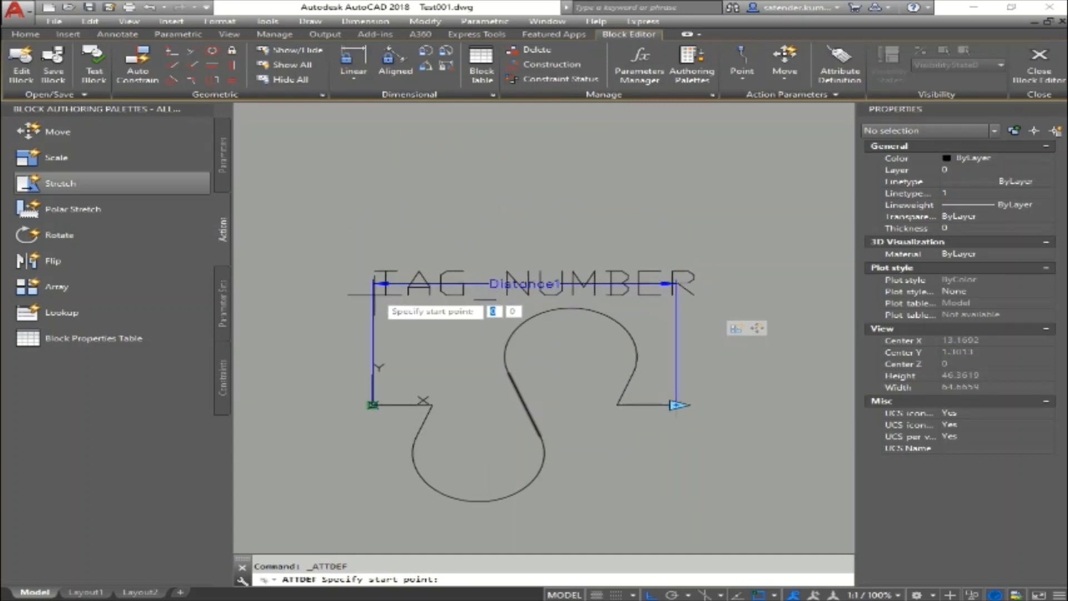
pyautogui.click(362, 295)
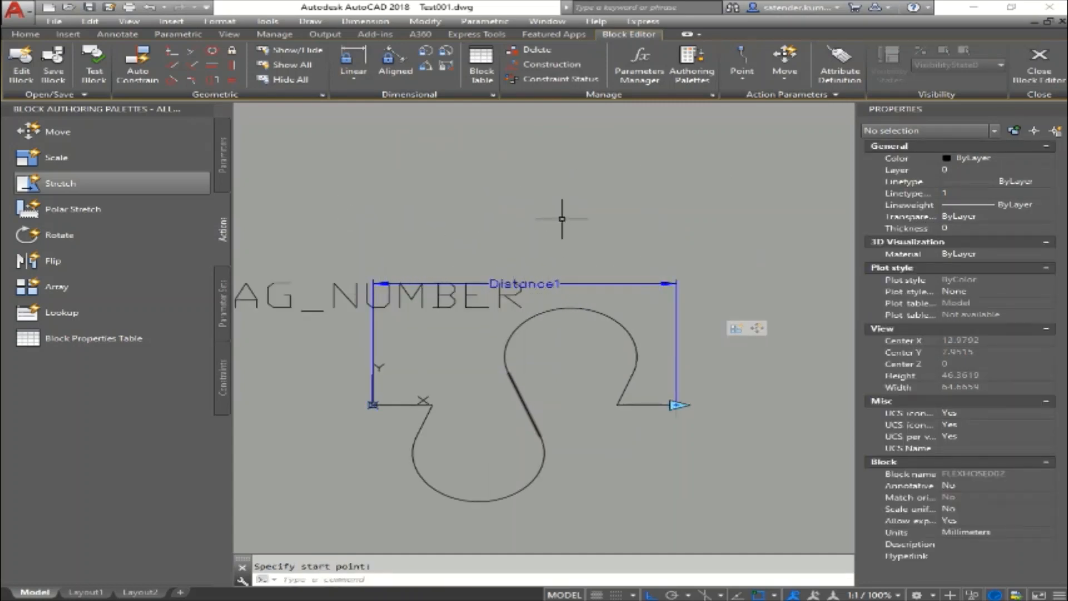
# Move the TAG_NUMBER attribute horizontally so it sits roughly centred along the Distance1 parameter
pyautogui.press('Escape')
pyautogui.write('m')
pyautogui.press('Return')
pyautogui.click(464, 316)
pyautogui.click(443, 292)
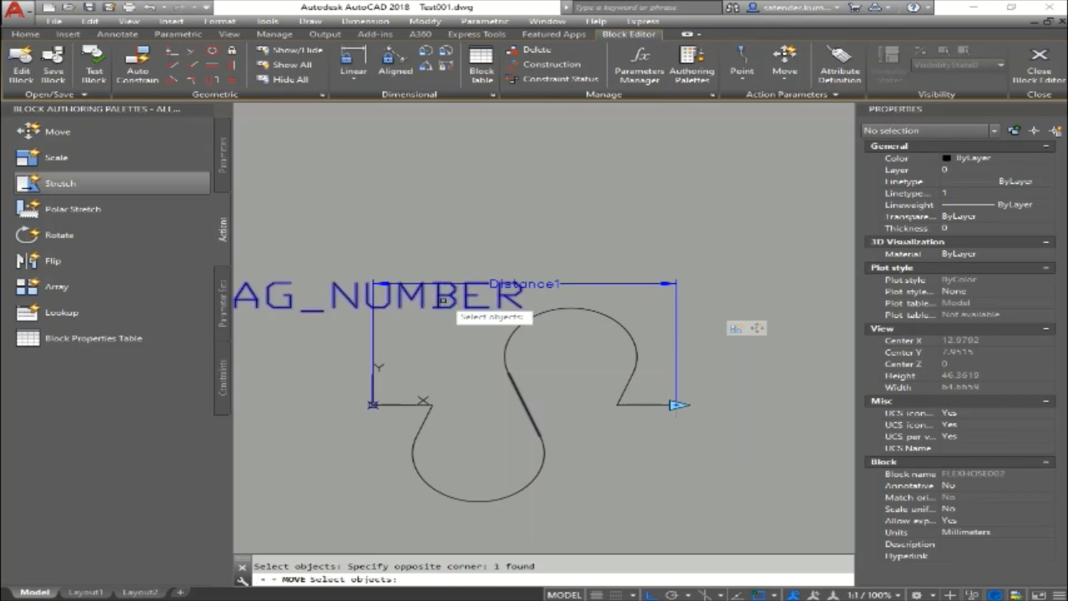
pyautogui.press('Return')
pyautogui.click(389, 210)
pyautogui.click(549, 178)
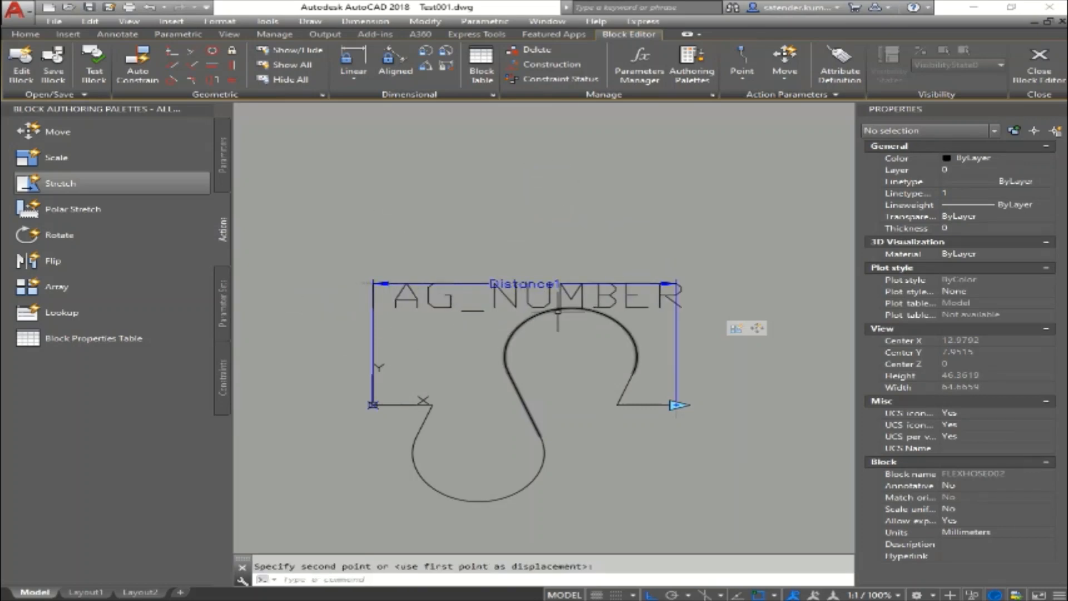
# Move the TAG_NUMBER attribute vertically until it sits just above the Distance1 dimension line
pyautogui.moveTo(561, 306); pyautogui.dragTo(476, 310, button='middle')
pyautogui.press('Return')
pyautogui.click(498, 294)
pyautogui.press('Return')
pyautogui.click(538, 218)
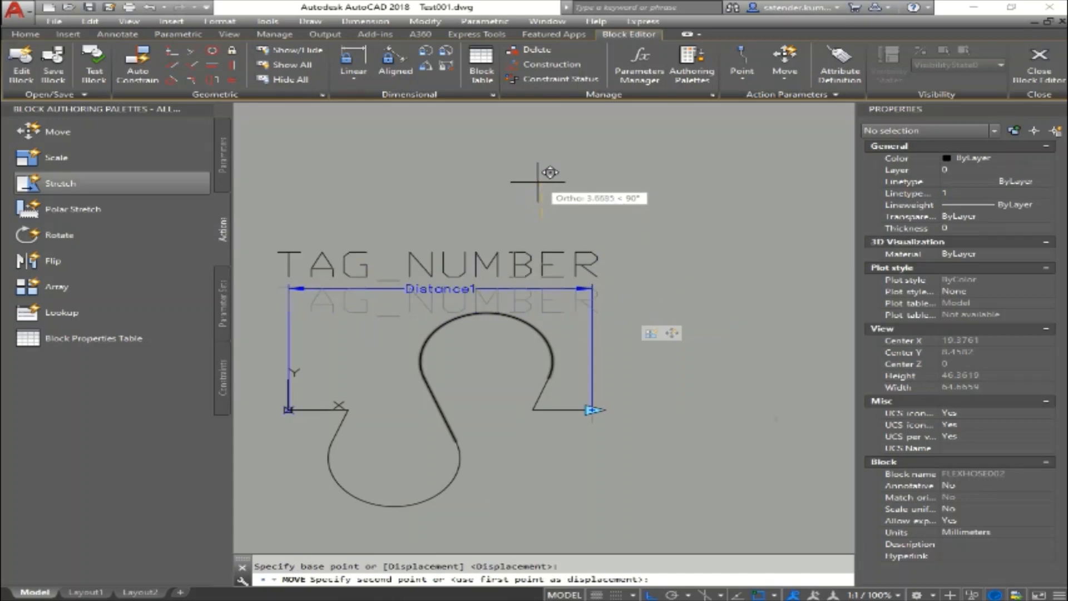
pyautogui.click(534, 193)
pyautogui.press('Escape')
# Copy the TAG_NUMBER attribute straight up by 4 units to stack a second text above the original
pyautogui.write('co')
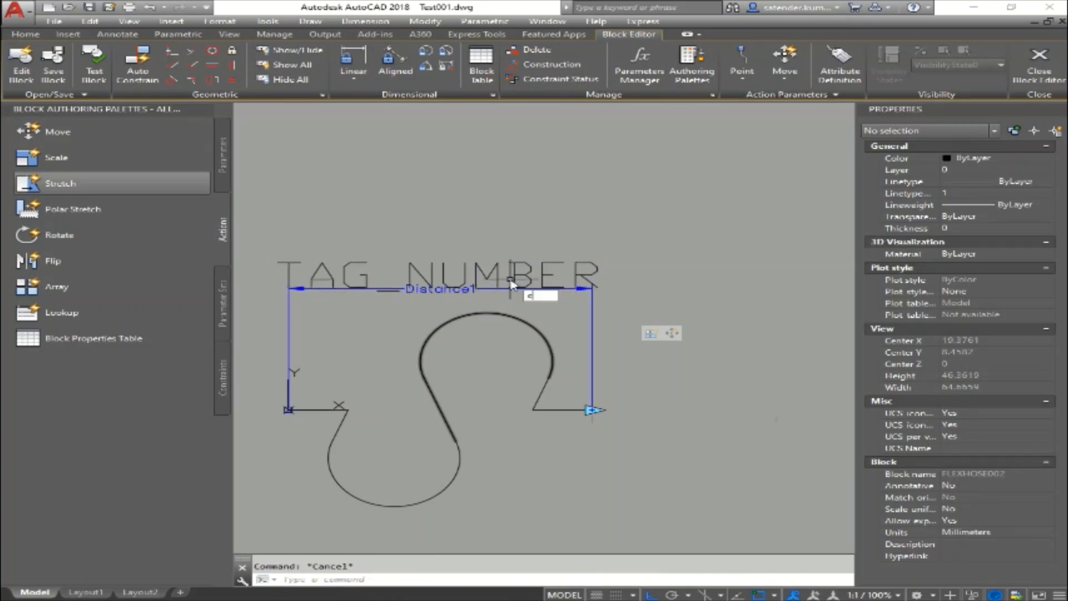
pyautogui.press('Return')
pyautogui.moveTo(564, 282)
pyautogui.mouseDown(button='middle')
pyautogui.moveTo(631, 280)
pyautogui.moveTo(594, 263)
pyautogui.mouseUp(button='middle')
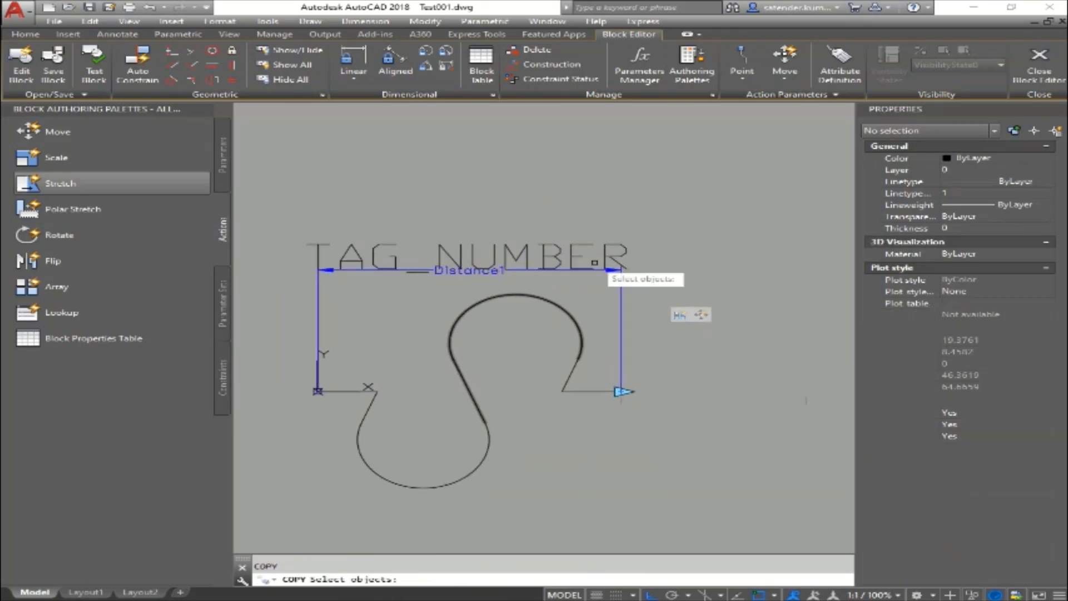
pyautogui.click(600, 221)
pyautogui.click(556, 266)
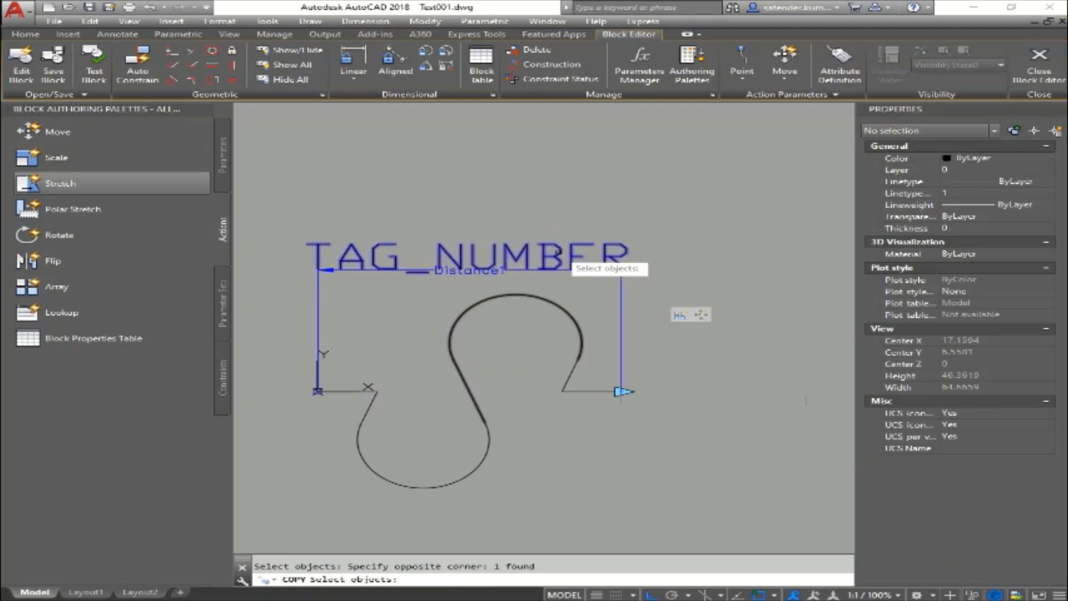
pyautogui.moveTo(605, 246); pyautogui.dragTo(558, 264, button='middle')
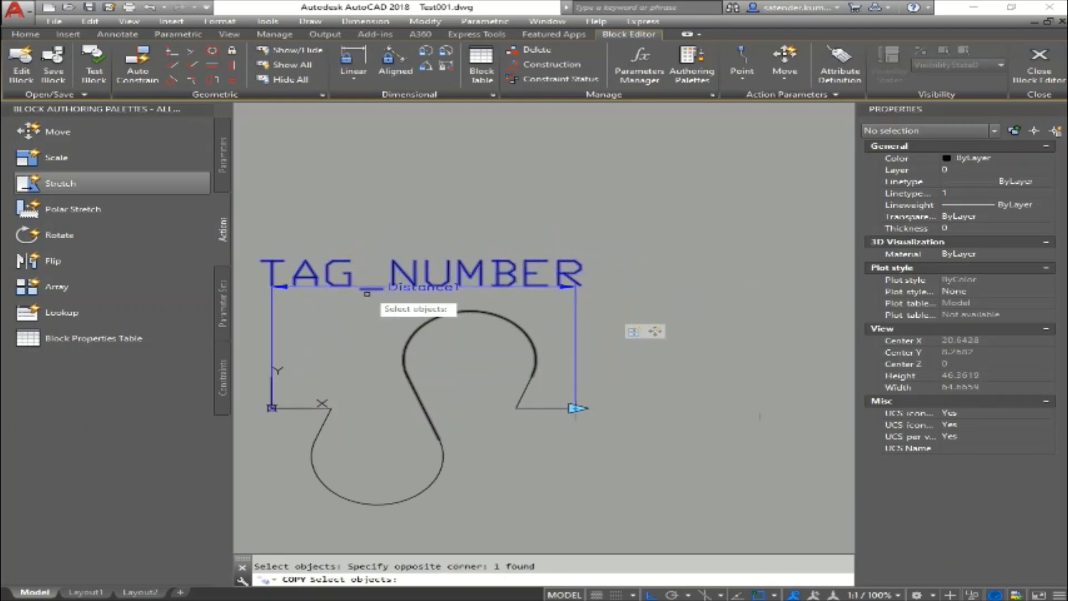
pyautogui.press('Return')
pyautogui.click(624, 273)
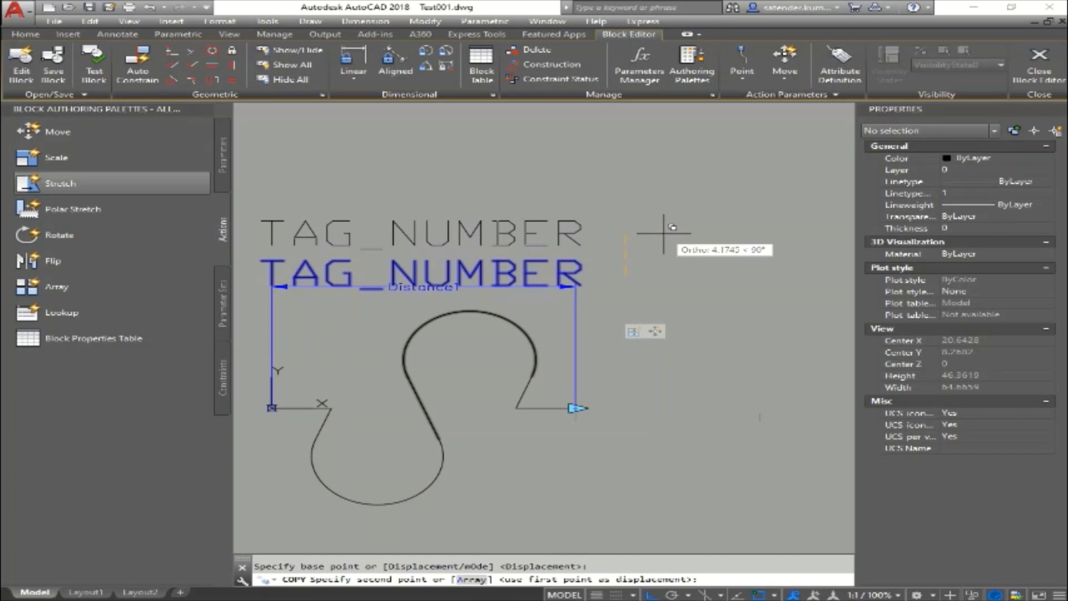
pyautogui.write('4')
pyautogui.press('Return')
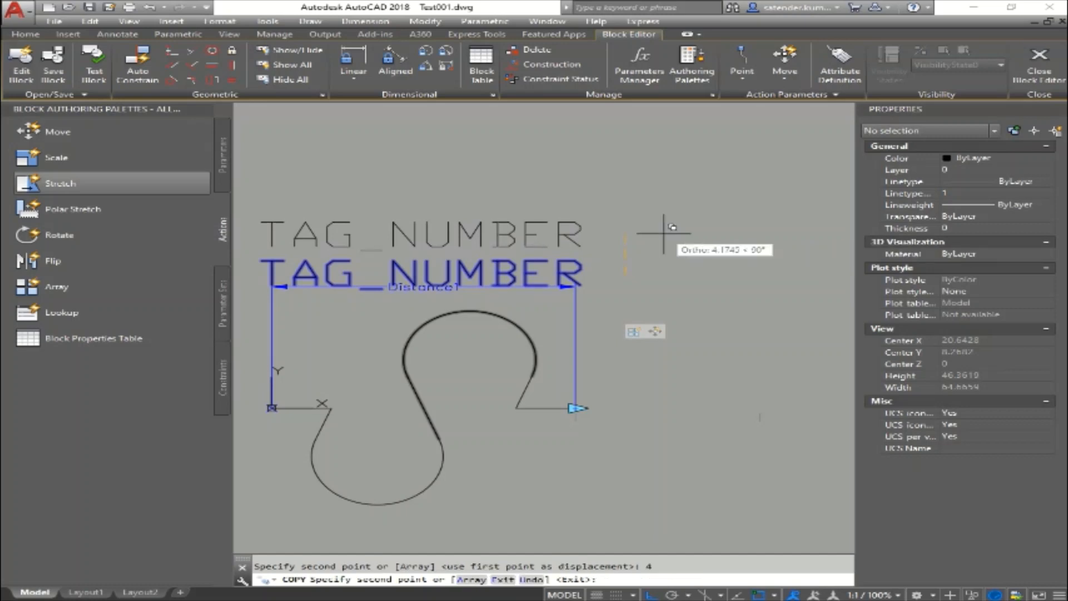
# Place two more TAG_NUMBER copies below the hose curve, 26 and 30 units straight down from the original
pyautogui.scroll(-2, 576, 379)
pyautogui.moveTo(584, 429); pyautogui.dragTo(603, 357, button='middle')
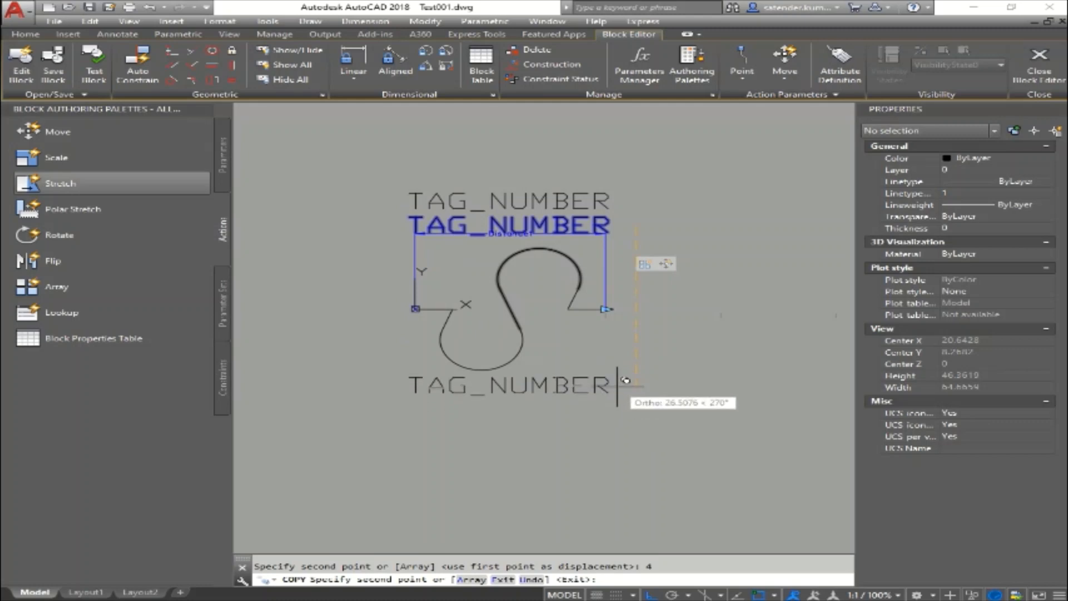
pyautogui.write('26')
pyautogui.press('Return')
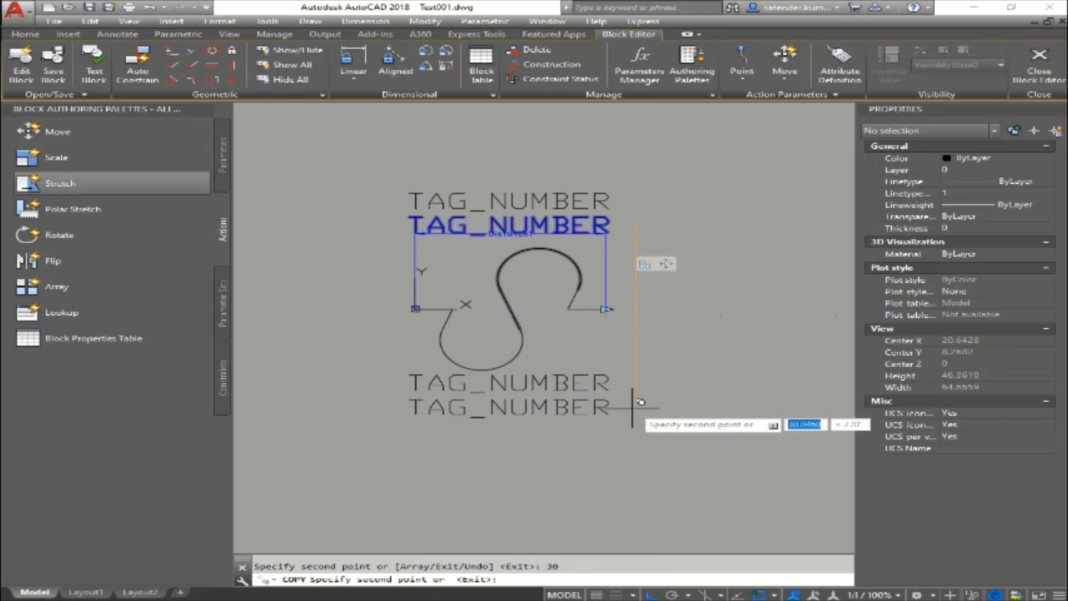
pyautogui.press('Escape')
# Change the tag of the uppermost TAG_NUMBER attribute copy to SCOPE_OF_ITEM
pyautogui.moveTo(505, 201); pyautogui.dragTo(467, 238, button='middle')
pyautogui.click(471, 234)
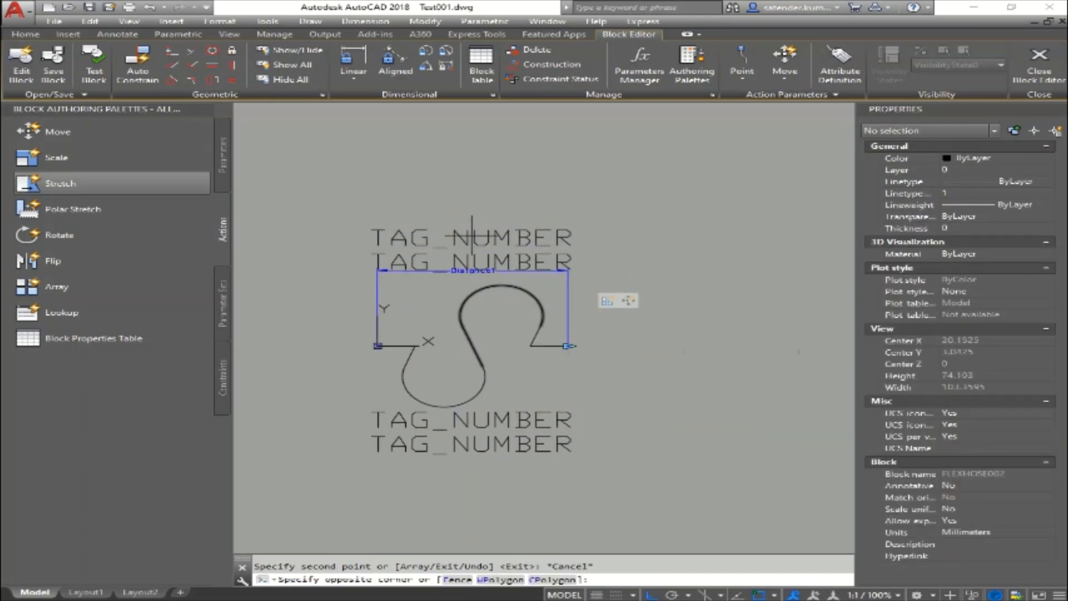
pyautogui.press('Escape')
pyautogui.doubleClick(466, 238)
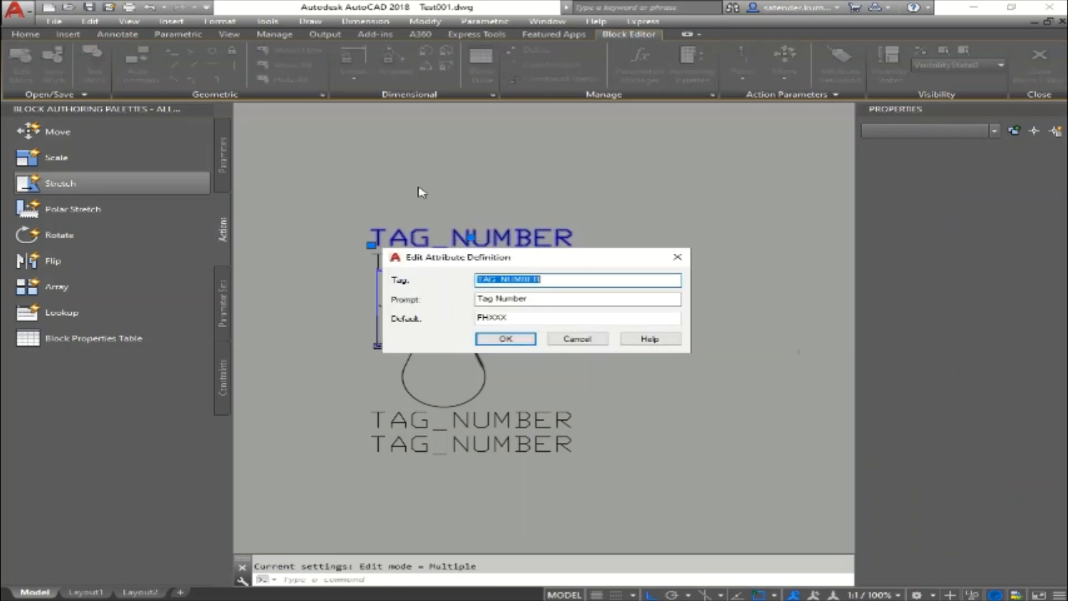
pyautogui.click(492, 280)
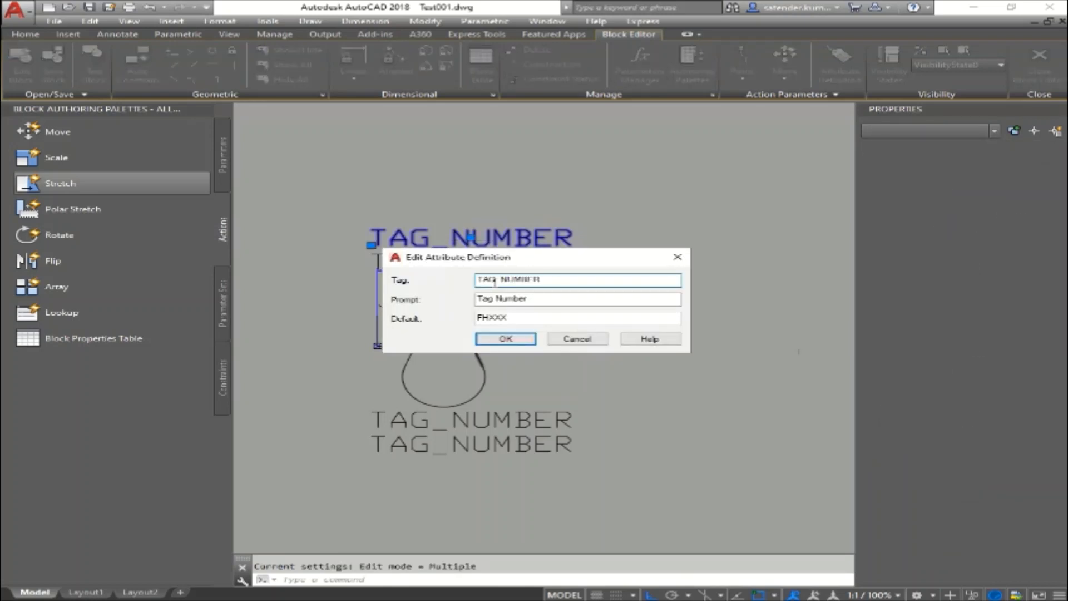
pyautogui.moveTo(493, 281); pyautogui.dragTo(429, 279)
pyautogui.write('s')
pyautogui.press('BackSpace')
pyautogui.write('SCOPE')
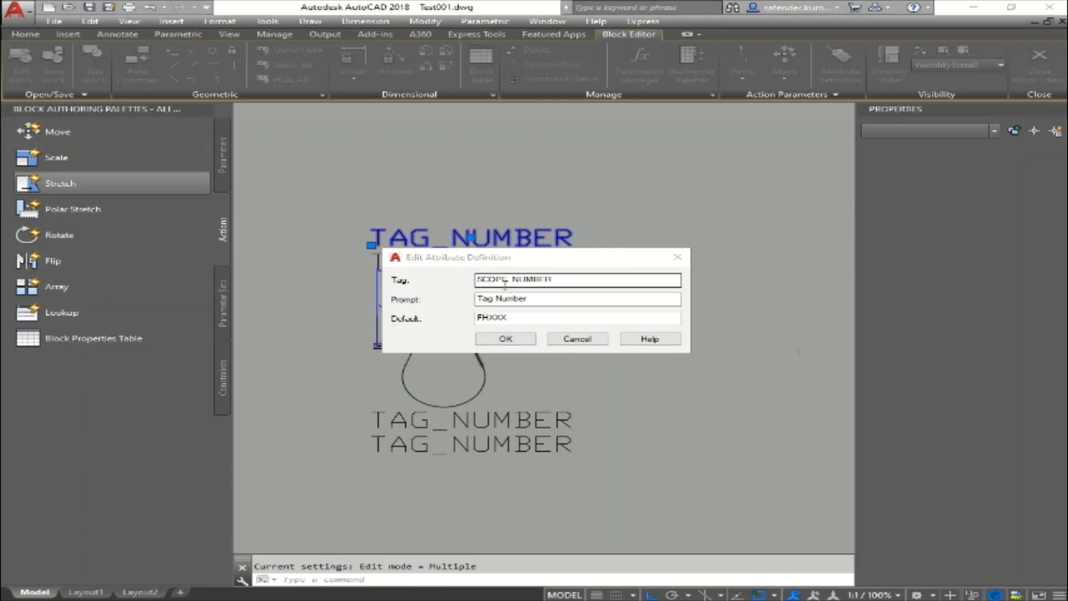
pyautogui.moveTo(514, 279); pyautogui.dragTo(630, 280)
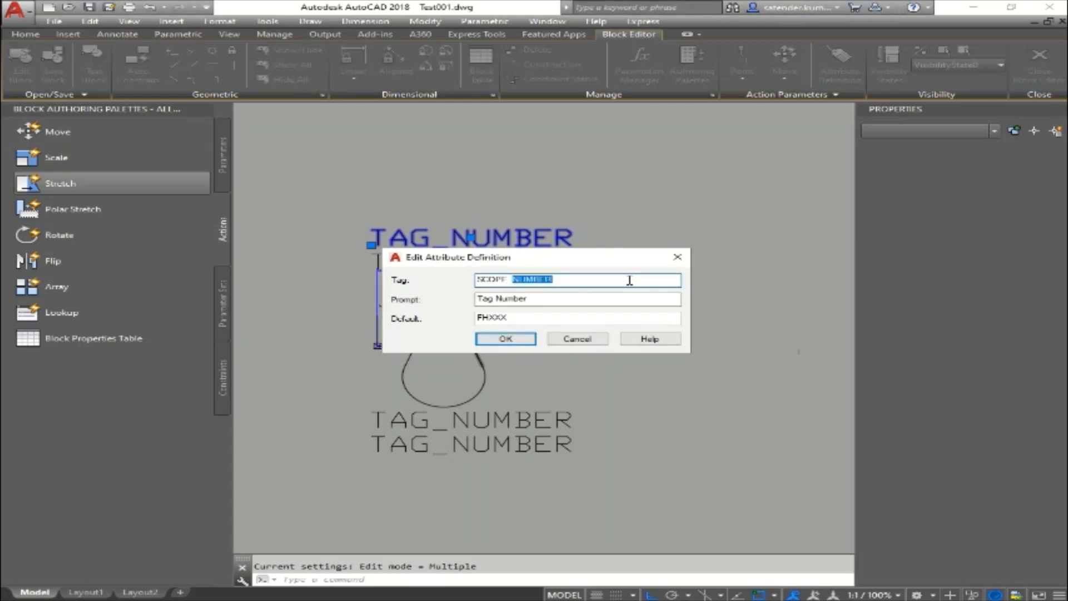
pyautogui.press('BackSpace')
pyautogui.write('OF_ITEM')
# Set the SCOPE_OF_ITEM attribute's prompt to ITEM SCOPE and its default to XXX, and accept the definition
pyautogui.press('Tab')
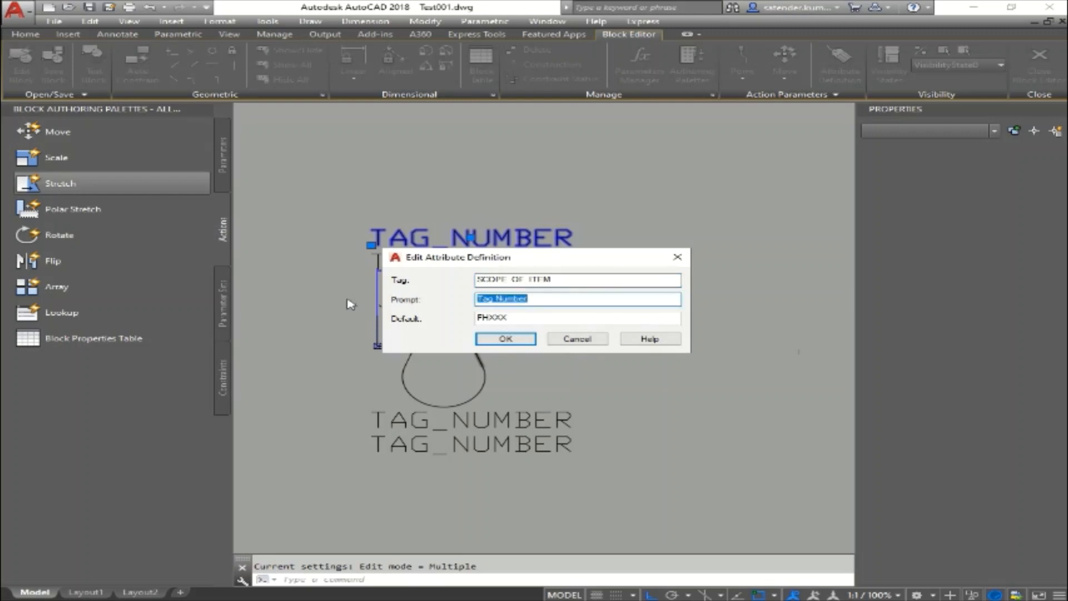
pyautogui.press('BackSpace')
pyautogui.write('ITEM SCOPE')
pyautogui.press('Tab')
pyautogui.write('XXX')
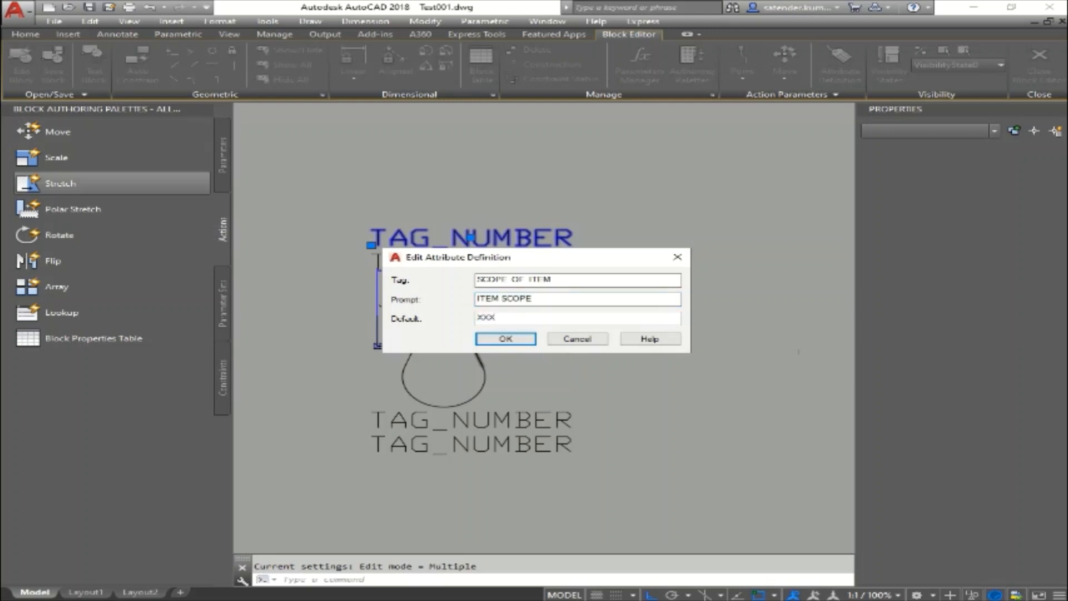
pyautogui.click(506, 338)
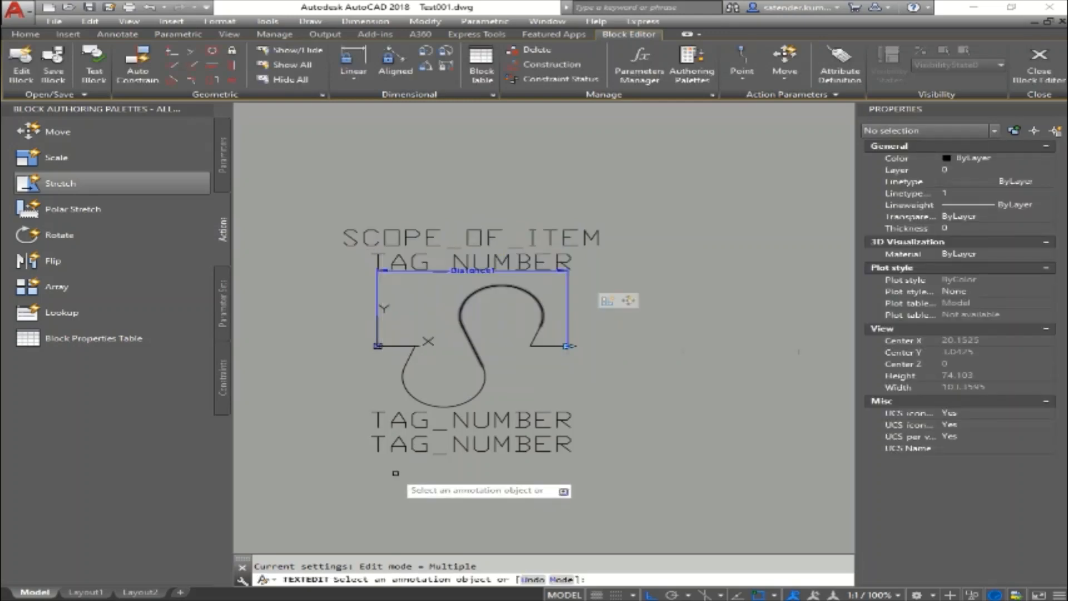
# Change the tag of the TAG_NUMBER copy directly beneath the hose curve to SIZE_OF_ITEM
pyautogui.moveTo(396, 472); pyautogui.dragTo(387, 439, button='middle')
pyautogui.click(458, 386)
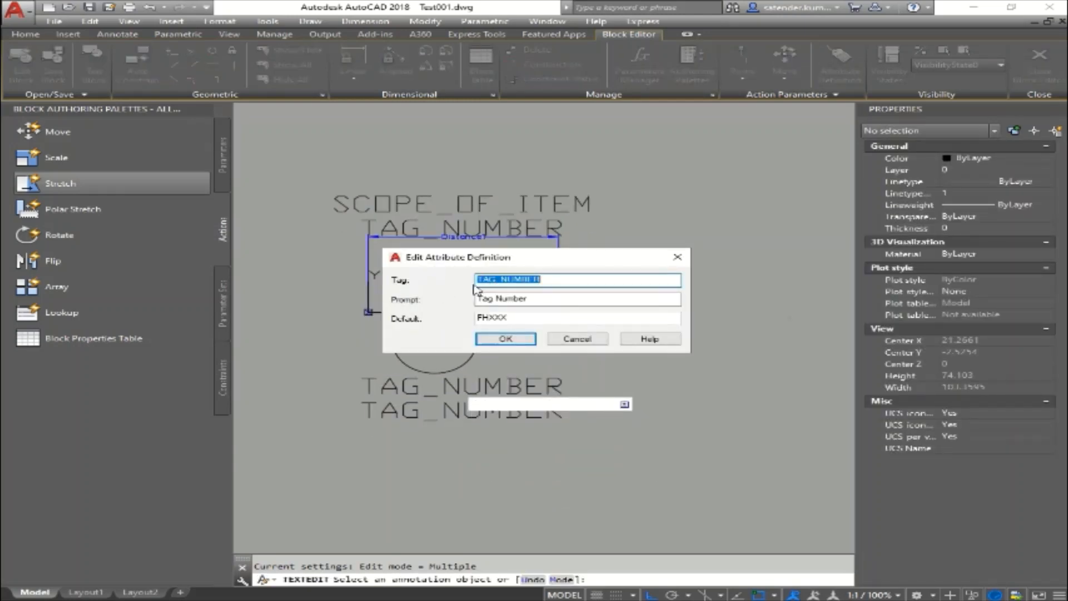
pyautogui.click(497, 280)
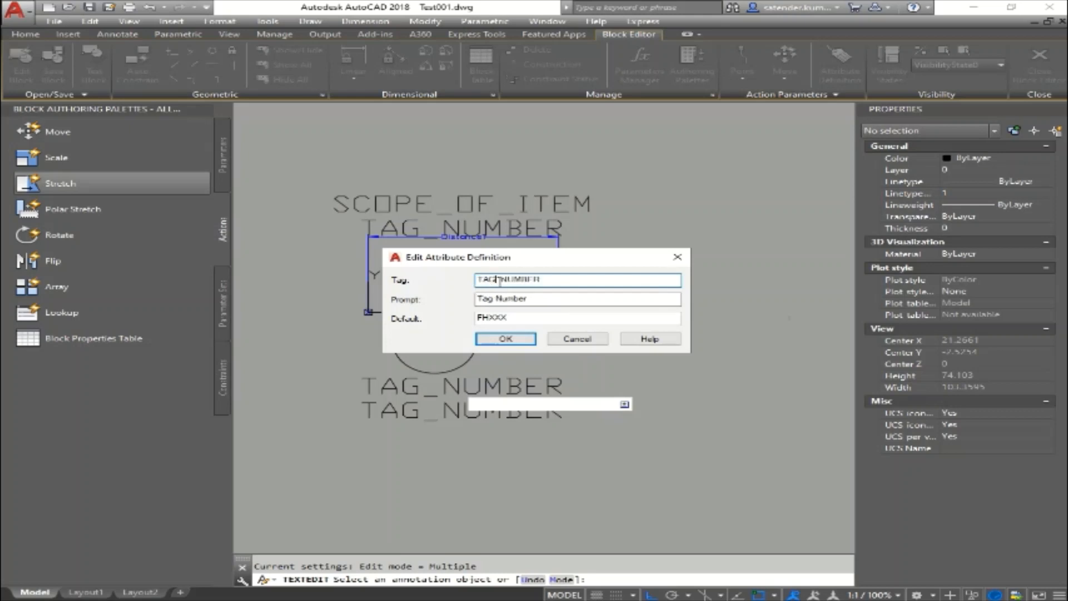
pyautogui.press('Delete')
pyautogui.moveTo(493, 280); pyautogui.dragTo(470, 281)
pyautogui.write('SUPT')
pyautogui.hotkey('shift', 'End')
pyautogui.write('IZE_OF_ITEM')
# Set the SIZE_OF_ITEM attribute's prompt to ITEM SIZE and its default to %%CXXX mm, and accept the definition
pyautogui.press('Tab')
pyautogui.write('ITEM')
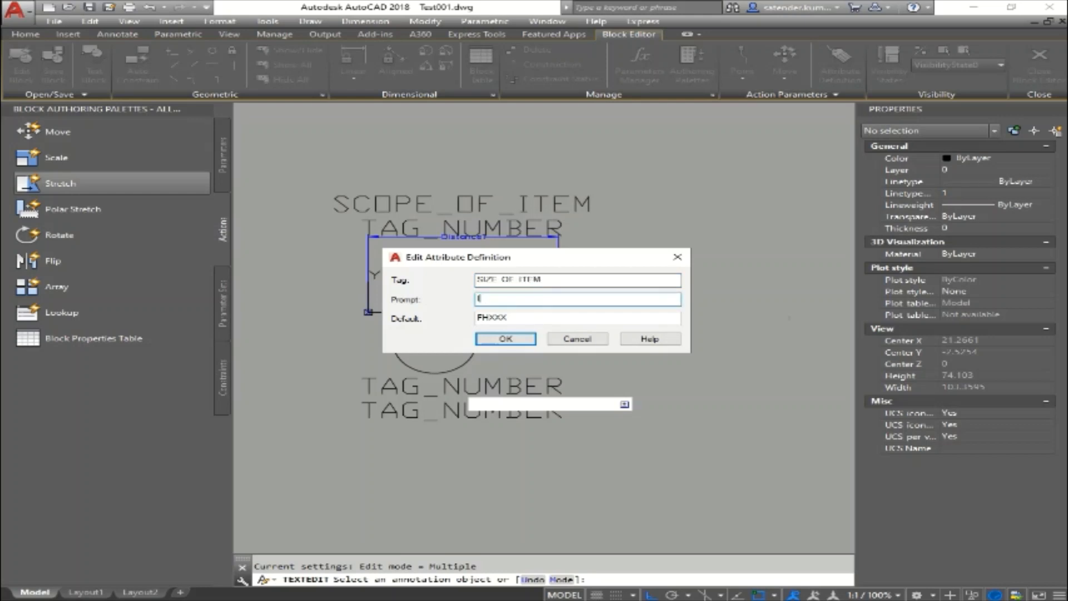
pyautogui.write(' SIZE')
pyautogui.press('Tab')
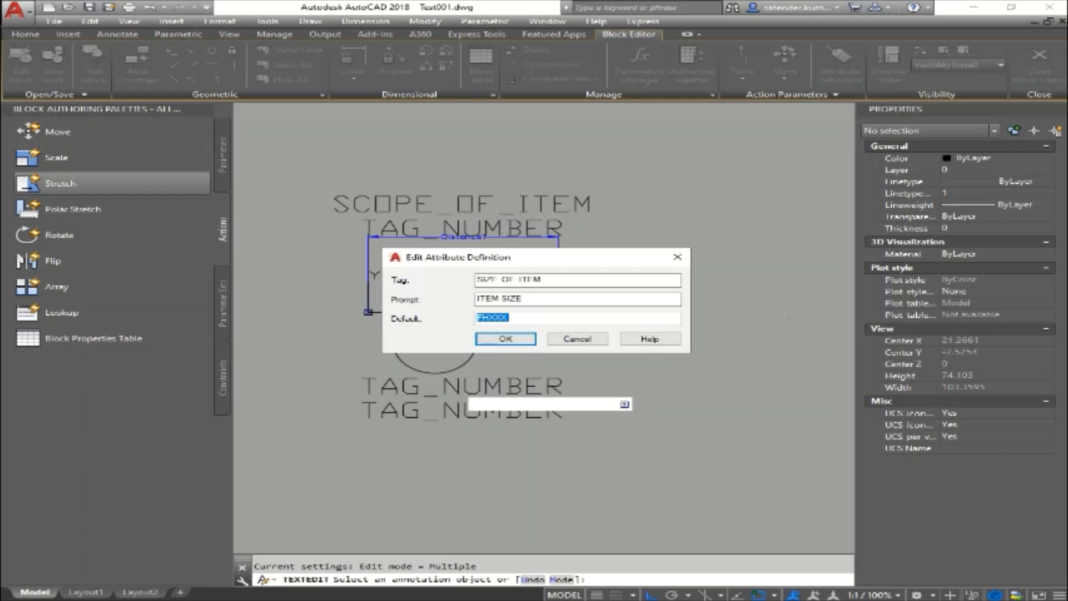
pyautogui.write('%%C')
pyautogui.click(505, 339)
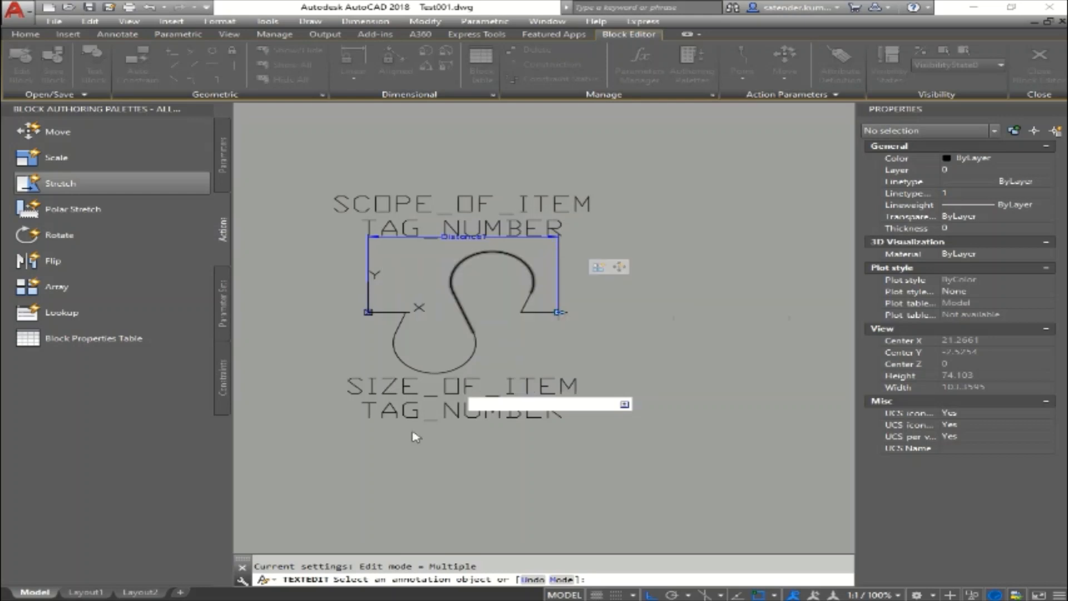
# Change the tag of the lowest TAG_NUMBER attribute copy to MATERIAL_OF_CONSTRUCTION
pyautogui.click(448, 409)
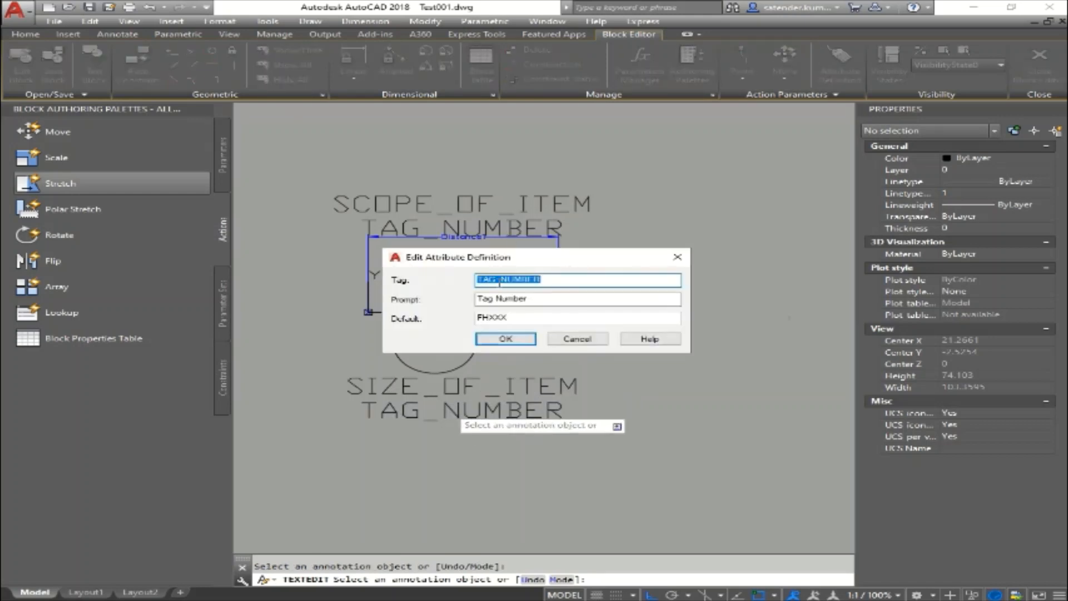
pyautogui.moveTo(497, 280); pyautogui.dragTo(416, 285)
pyautogui.write('MO')
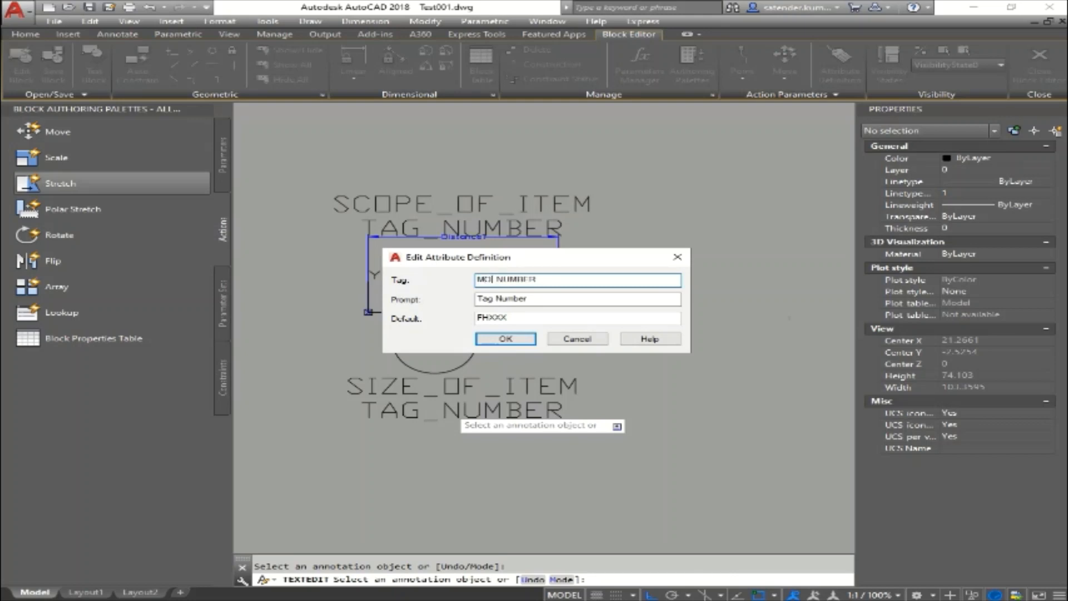
pyautogui.press('BackSpace')
pyautogui.write('ATERIAL')
pyautogui.write('L')
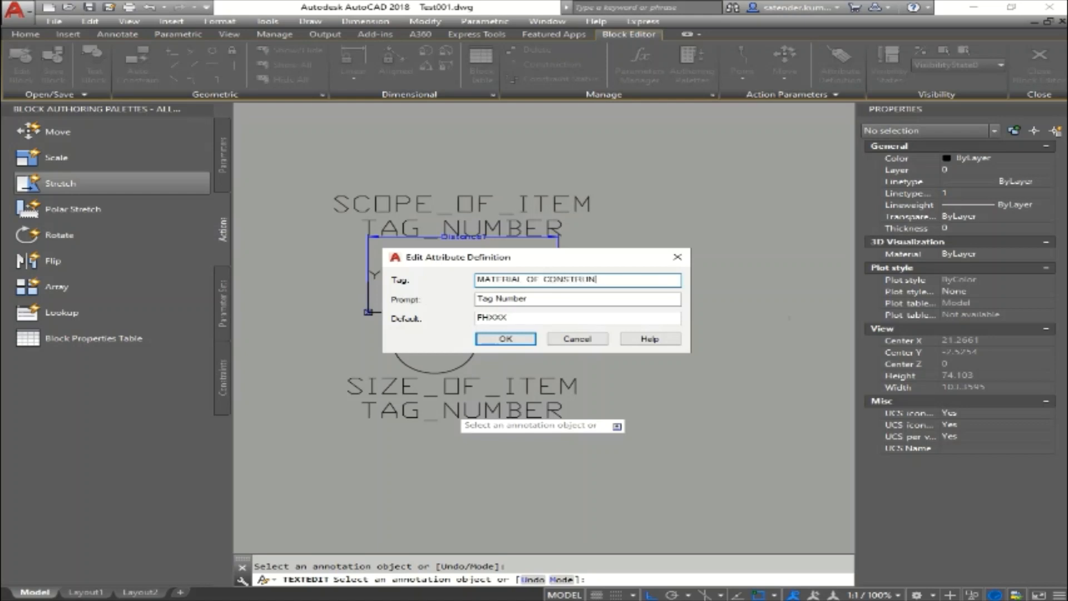
# Set the MATERIAL_OF_CONSTRUCTION attribute's prompt to MOC and its default to XXXXX, accept it and finish text editing
pyautogui.press('Tab')
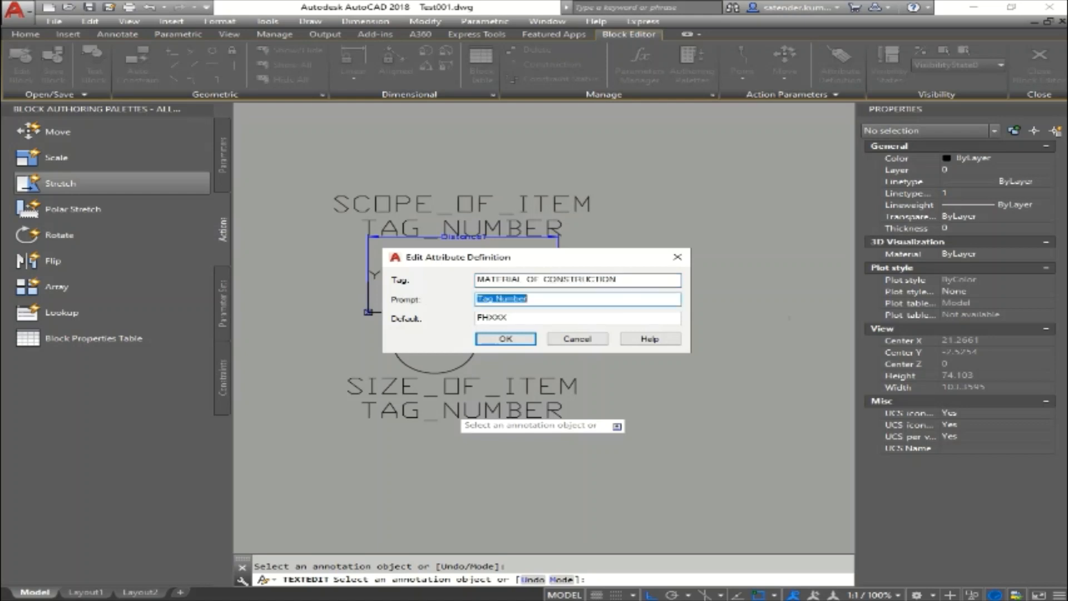
pyautogui.write('MOC')
pyautogui.press('Tab')
pyautogui.write('X')
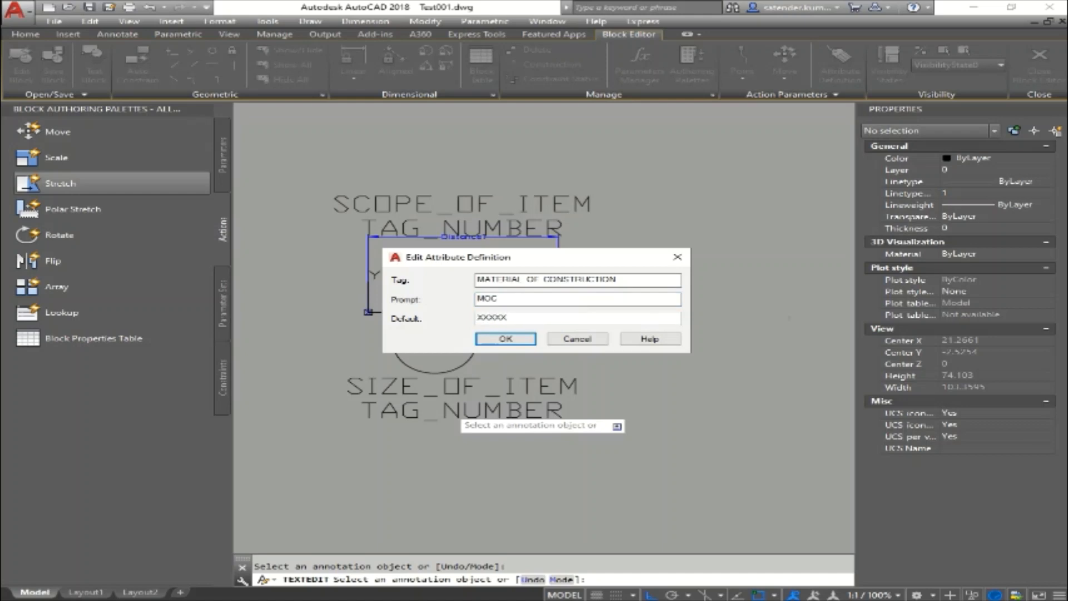
pyautogui.click(504, 339)
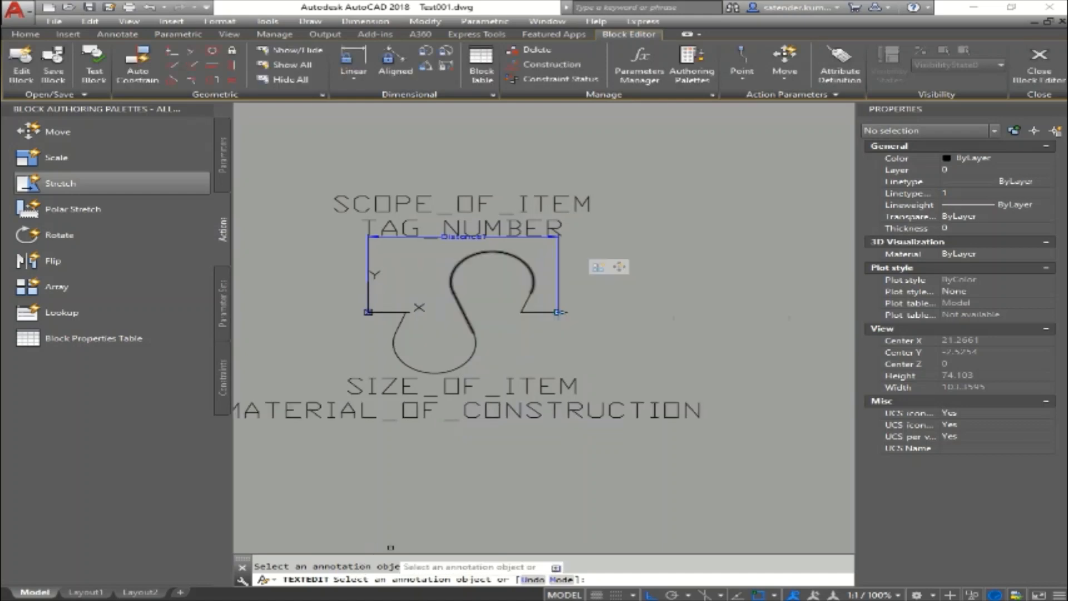
pyautogui.scroll(-2, 512, 410)
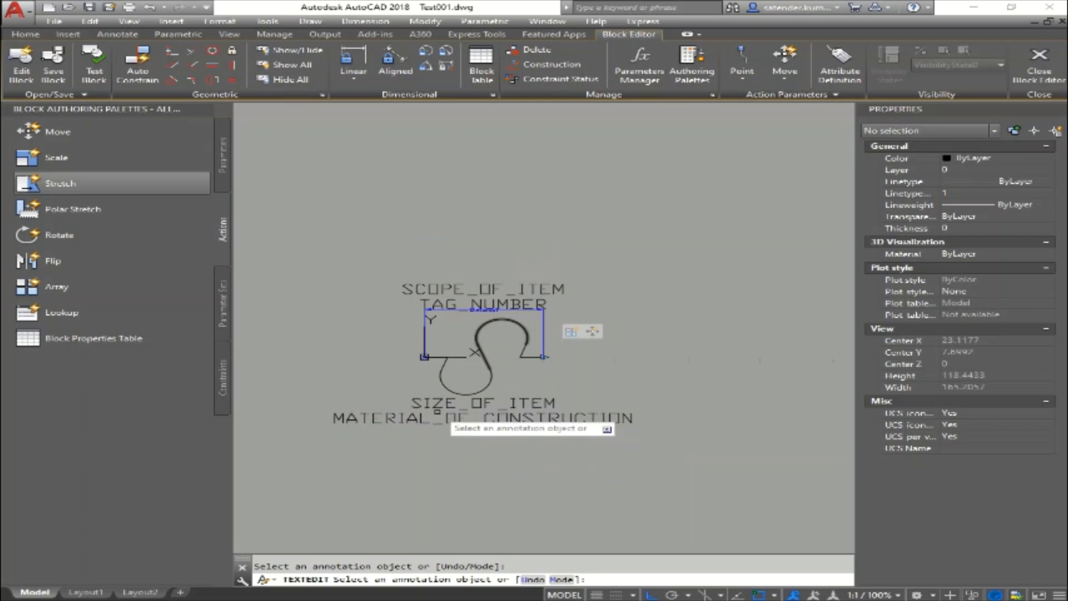
pyautogui.press('Escape')
pyautogui.moveTo(588, 356); pyautogui.dragTo(616, 318, button='middle')
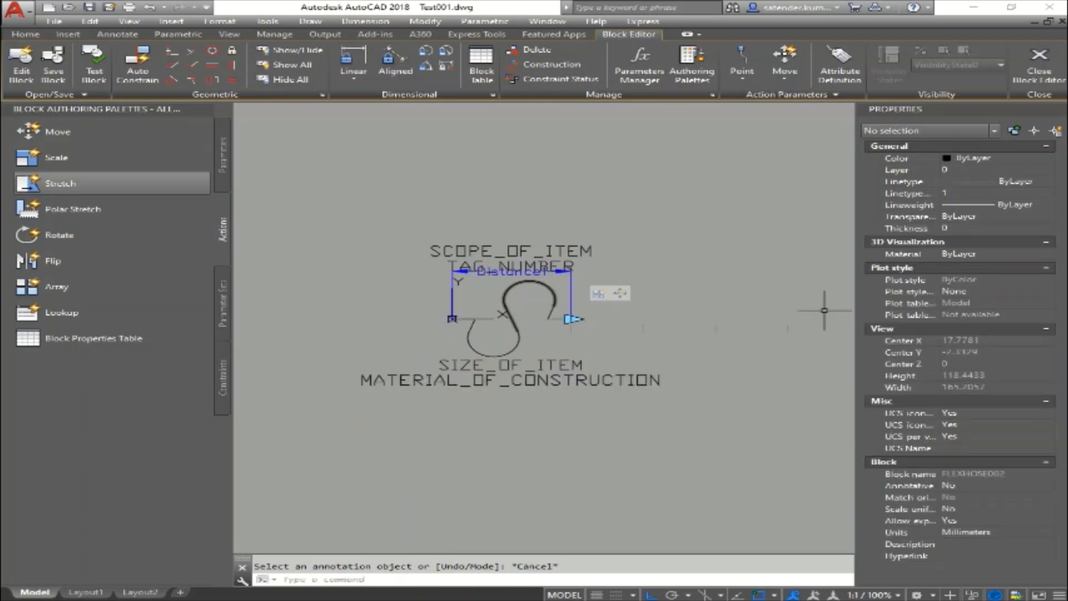
# Test the FLEXHOSE002 block by stretching its end grip until Distance1 is about 51
pyautogui.click(95, 78)
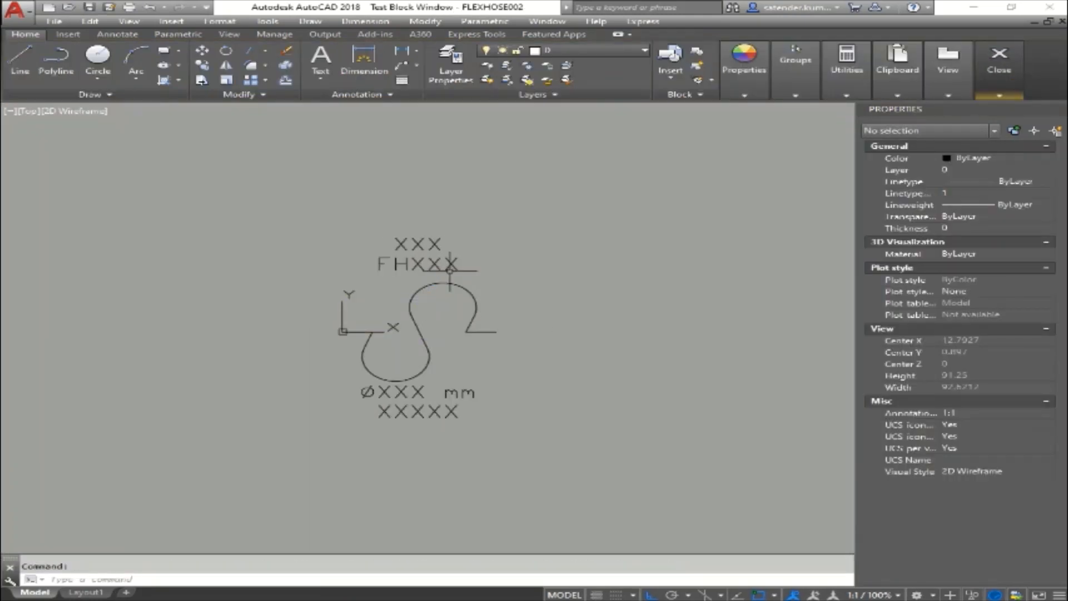
pyautogui.click(450, 270)
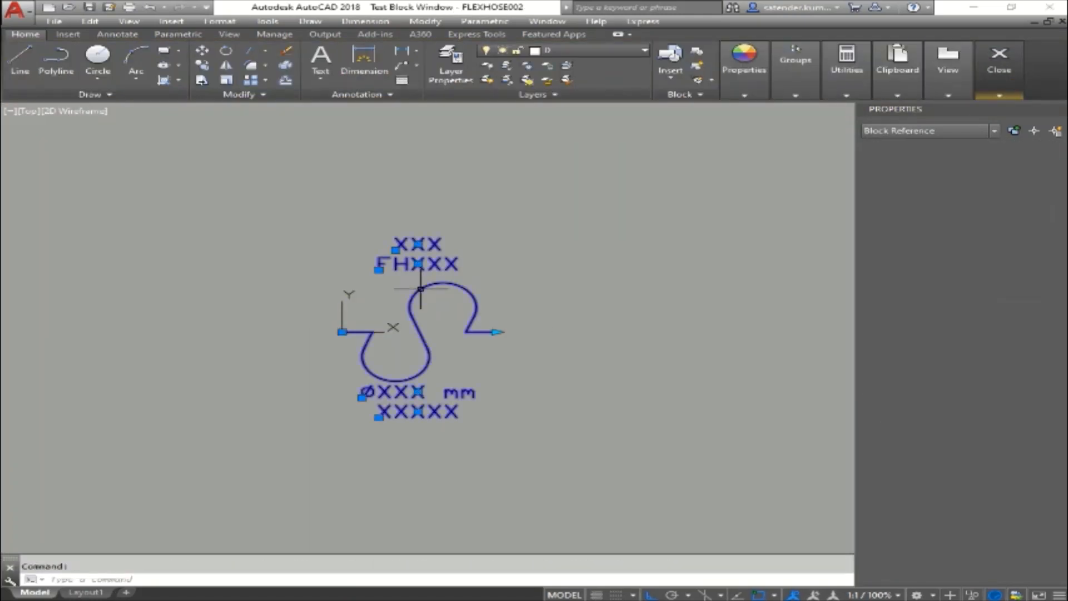
pyautogui.click(496, 331)
pyautogui.click(693, 334)
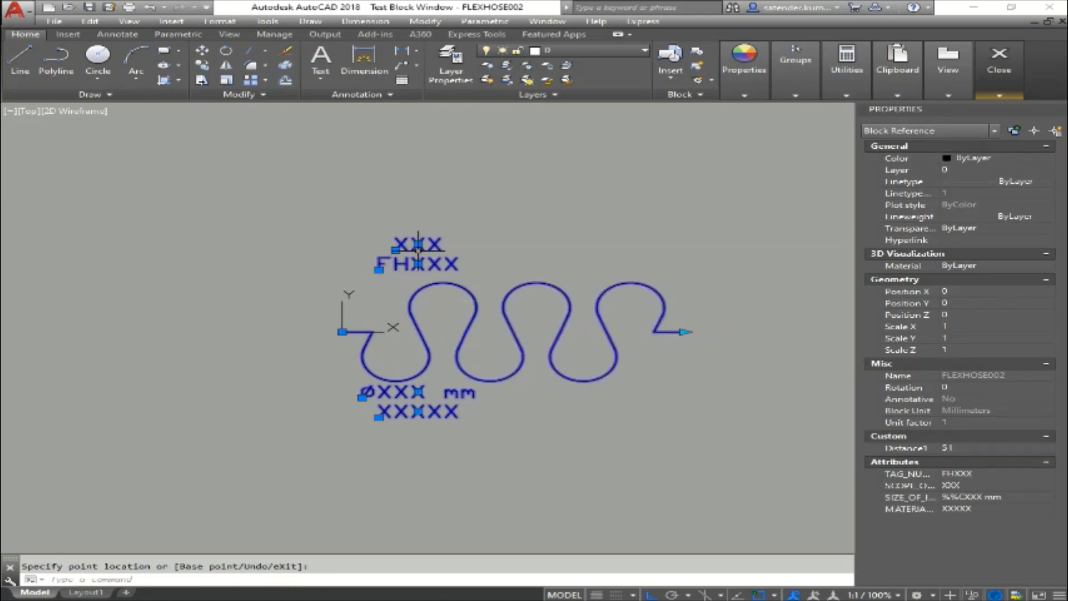
pyautogui.press('Escape')
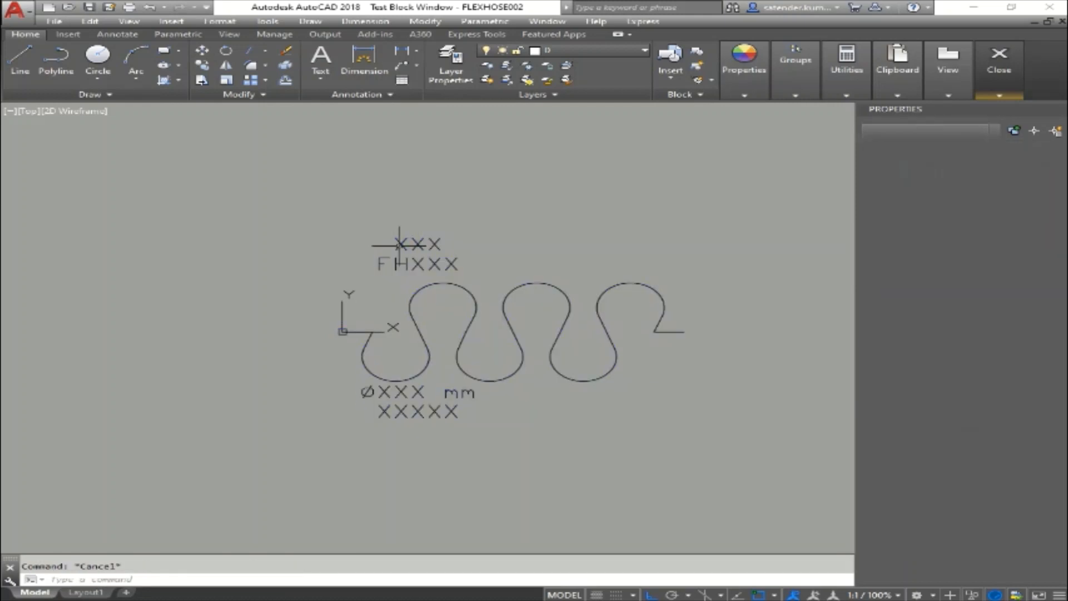
# Review the tag number, scope, size and material attribute values of the test block in the Enhanced Attribute Editor
pyautogui.doubleClick(399, 245)
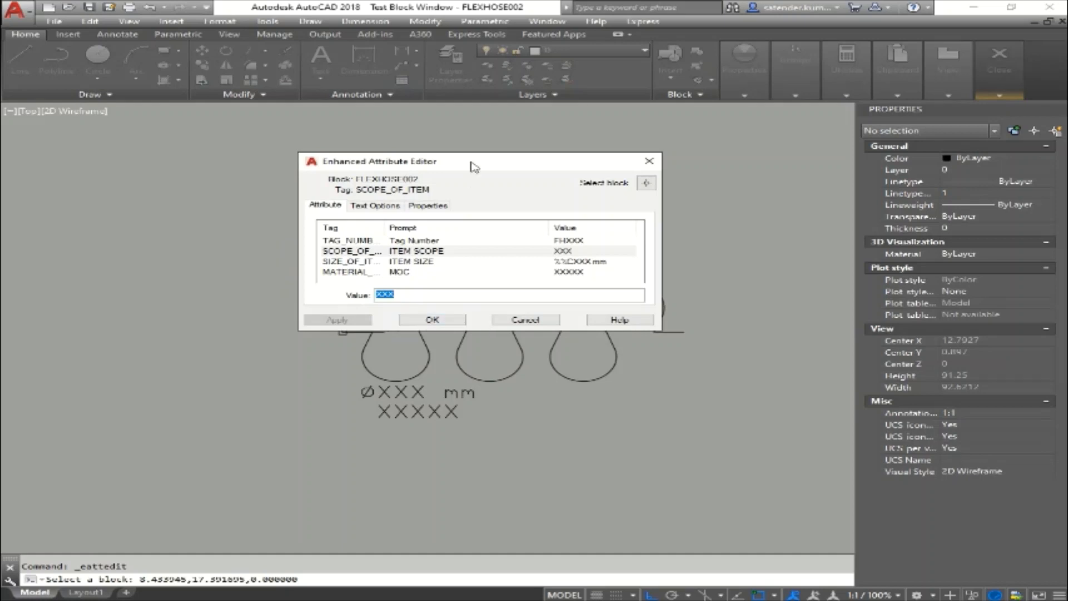
pyautogui.moveTo(474, 164); pyautogui.dragTo(584, 145)
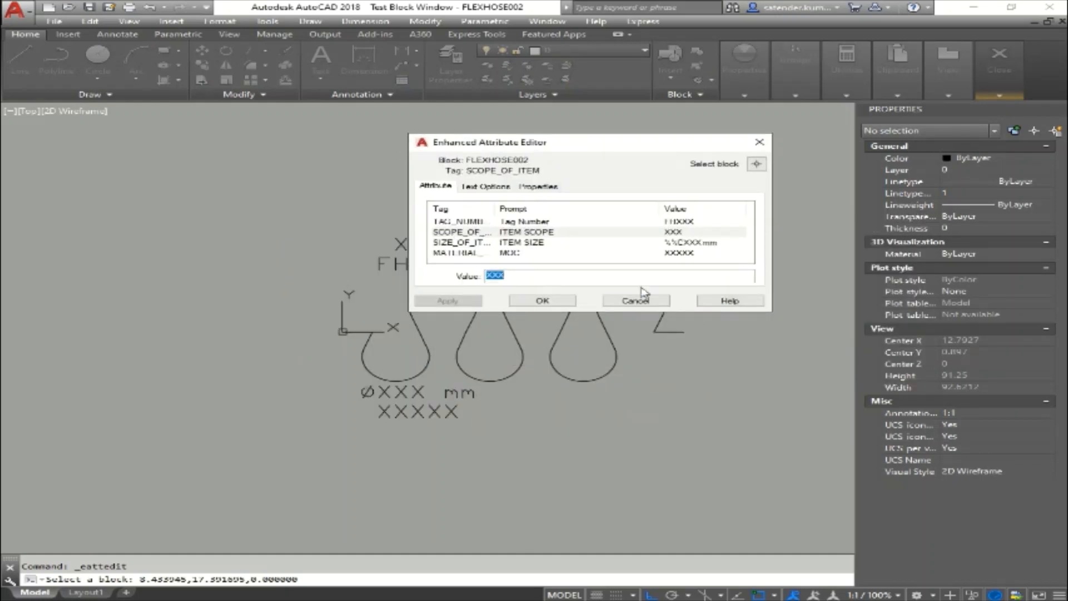
pyautogui.moveTo(556, 146); pyautogui.dragTo(436, 233)
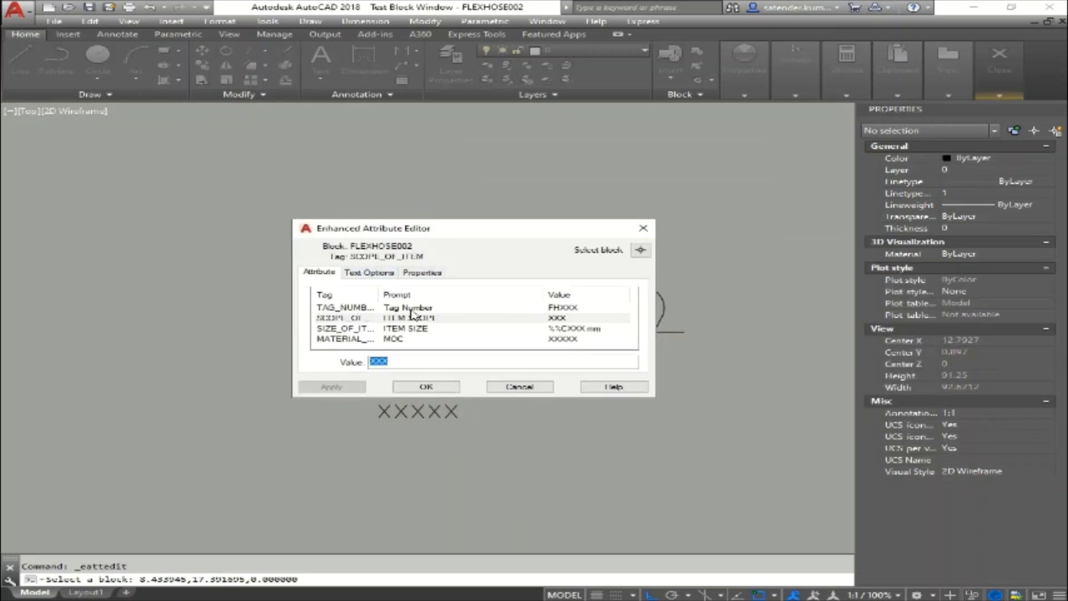
pyautogui.click(433, 309)
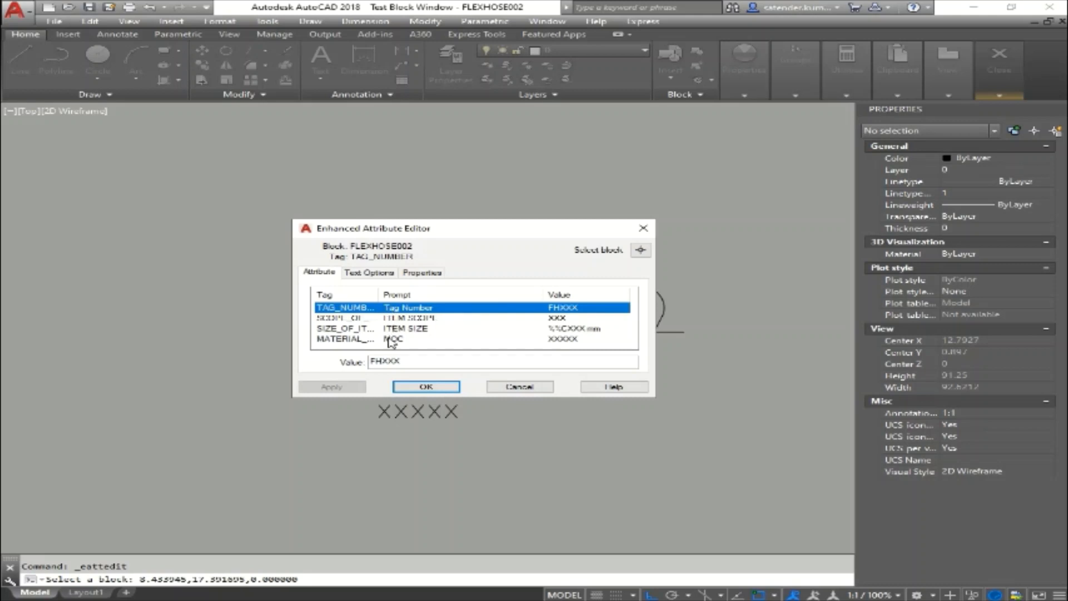
pyautogui.click(555, 319)
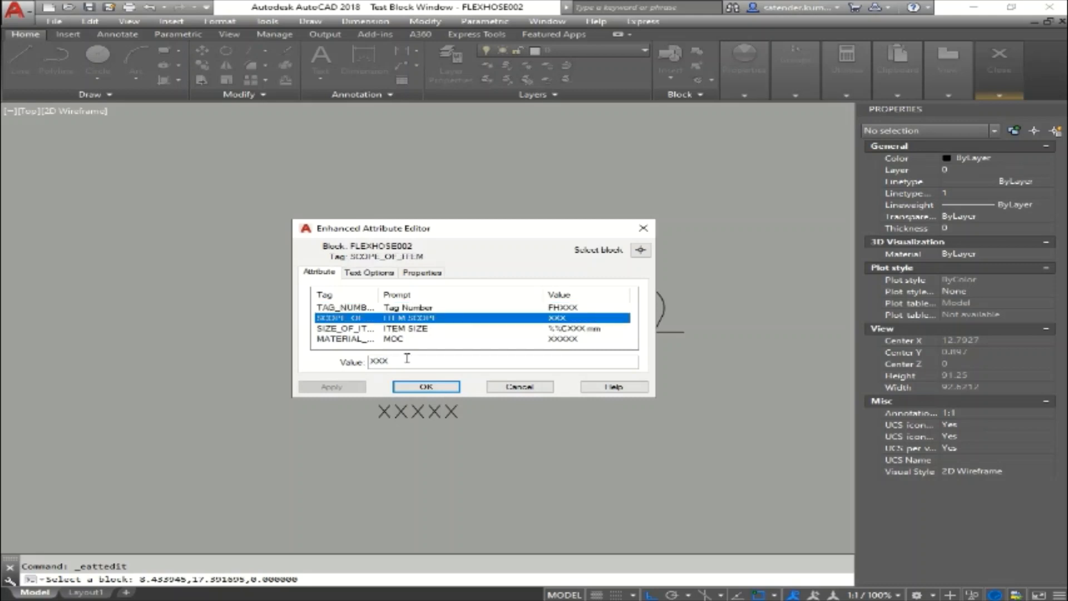
pyautogui.click(410, 329)
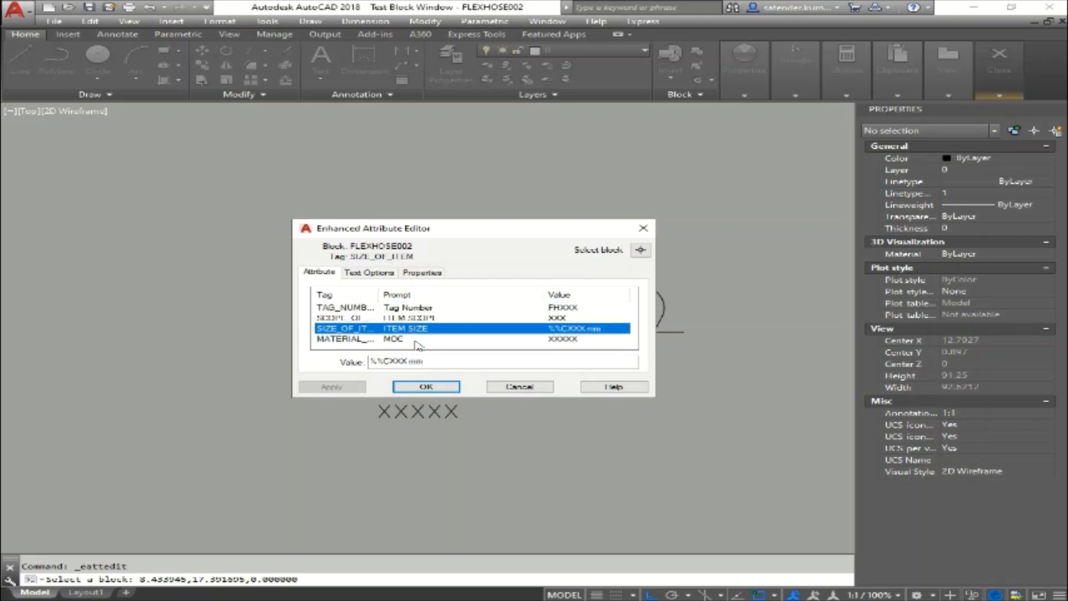
pyautogui.click(418, 341)
pyautogui.click(423, 330)
pyautogui.click(431, 387)
# Examine how the four attribute texts sit above and below the stretched hose curve
pyautogui.moveTo(452, 306); pyautogui.dragTo(476, 282, button='middle')
pyautogui.moveTo(444, 228)
pyautogui.mouseDown(button='middle')
pyautogui.moveTo(443, 249)
pyautogui.moveTo(431, 244)
pyautogui.mouseUp(button='middle')
pyautogui.scroll(5, 431, 238)
pyautogui.scroll(-5, 431, 238)
pyautogui.moveTo(436, 306); pyautogui.dragTo(349, 307, button='middle')
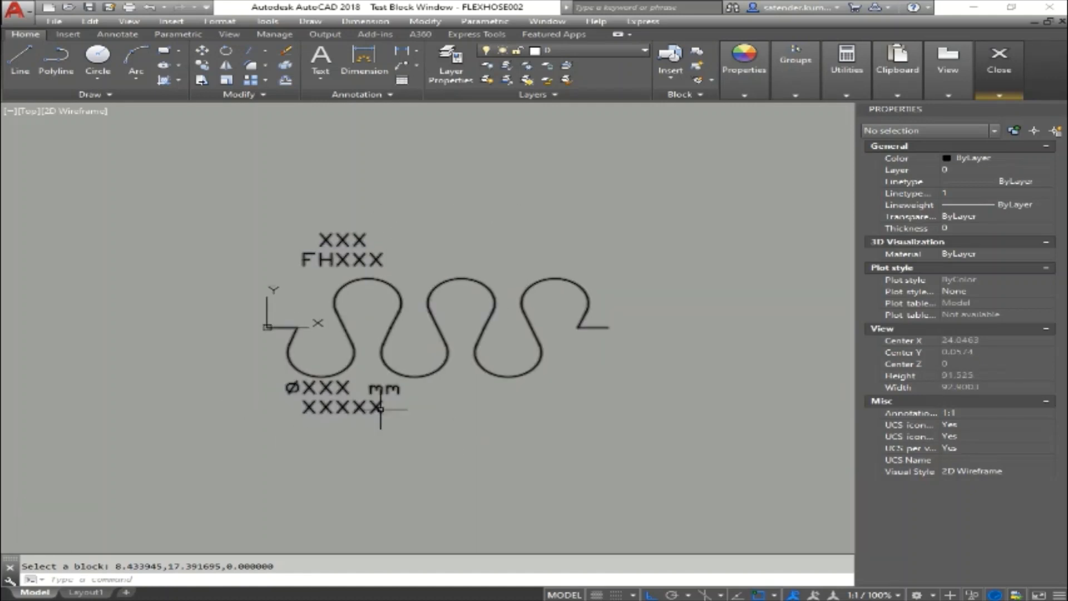
pyautogui.moveTo(347, 280); pyautogui.dragTo(379, 230, button='middle')
pyautogui.scroll(5, 353, 245)
pyautogui.scroll(-5, 353, 245)
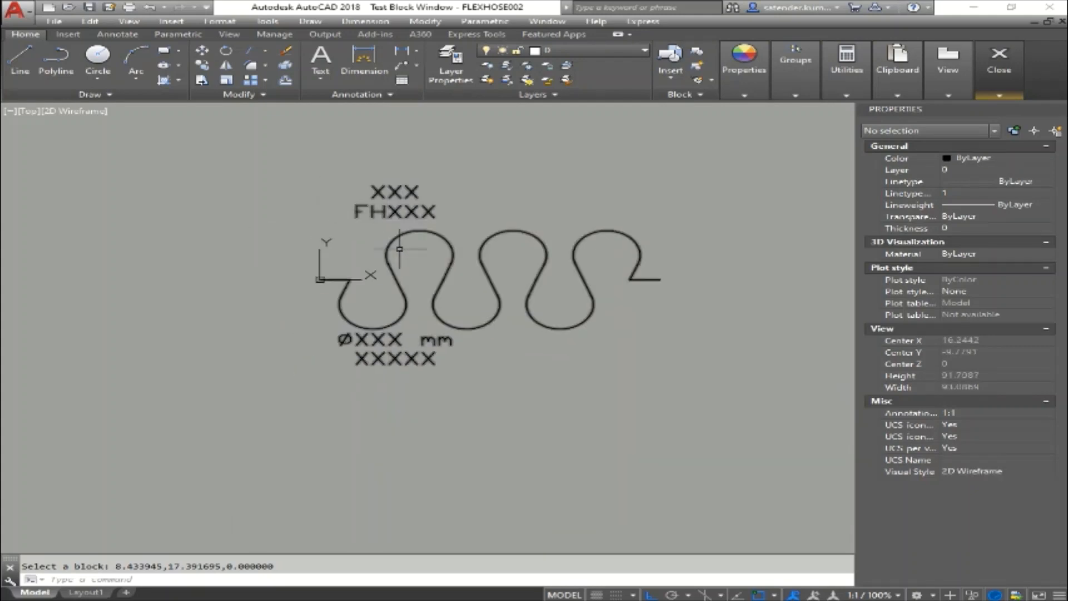
pyautogui.scroll(2, 356, 341)
pyautogui.scroll(-1, 414, 339)
pyautogui.scroll(3, 389, 277)
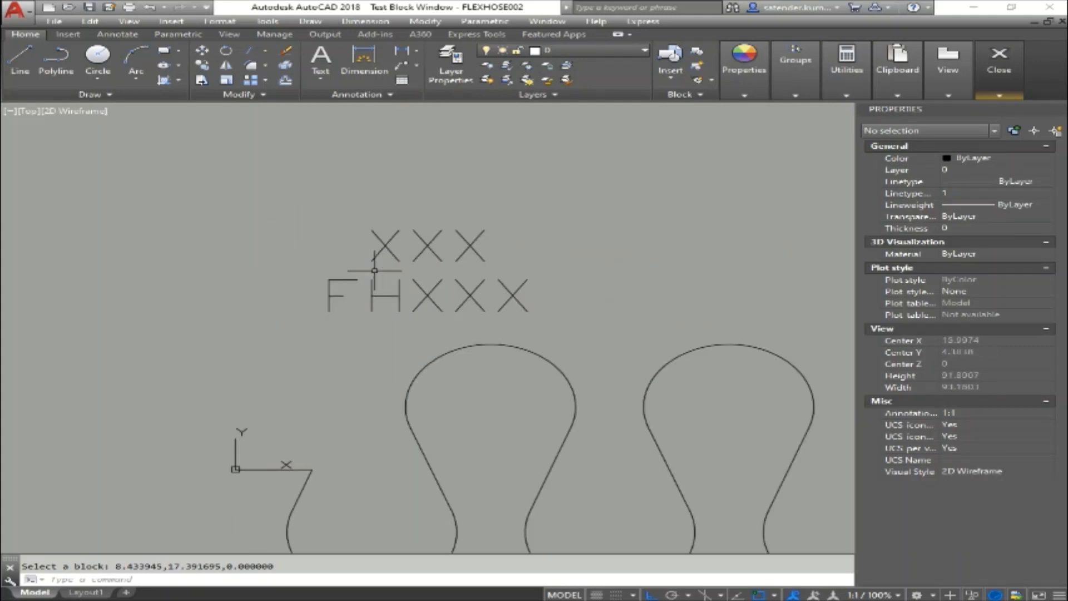
pyautogui.moveTo(389, 277)
pyautogui.mouseDown(button='middle')
pyautogui.moveTo(315, 305)
pyautogui.moveTo(370, 278)
pyautogui.mouseUp(button='middle')
pyautogui.scroll(-2, 341, 306)
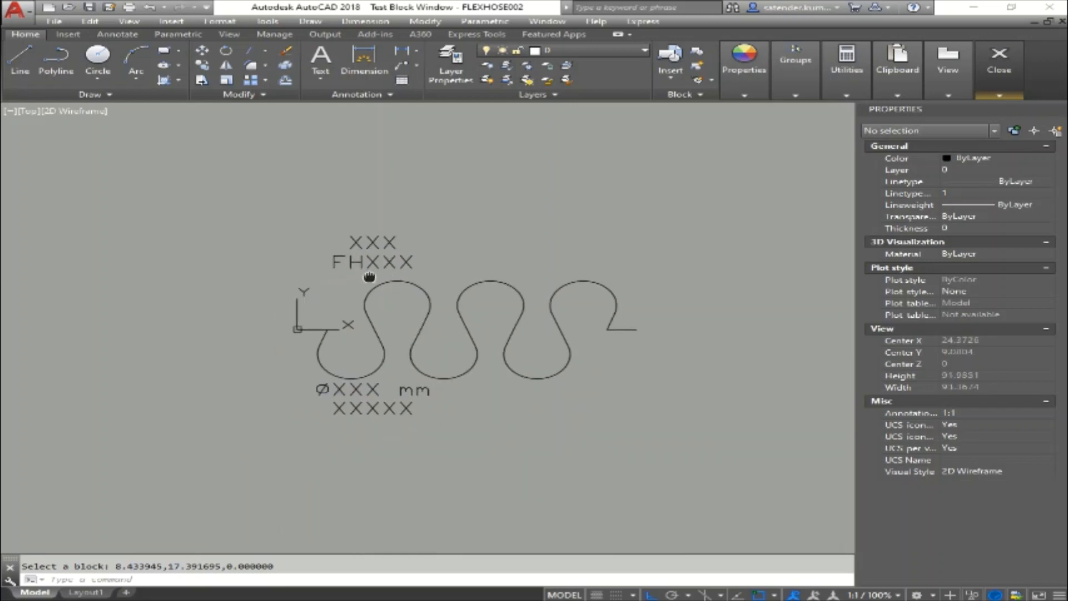
pyautogui.scroll(2, 369, 245)
pyautogui.scroll(-3, 369, 245)
pyautogui.scroll(3, 356, 334)
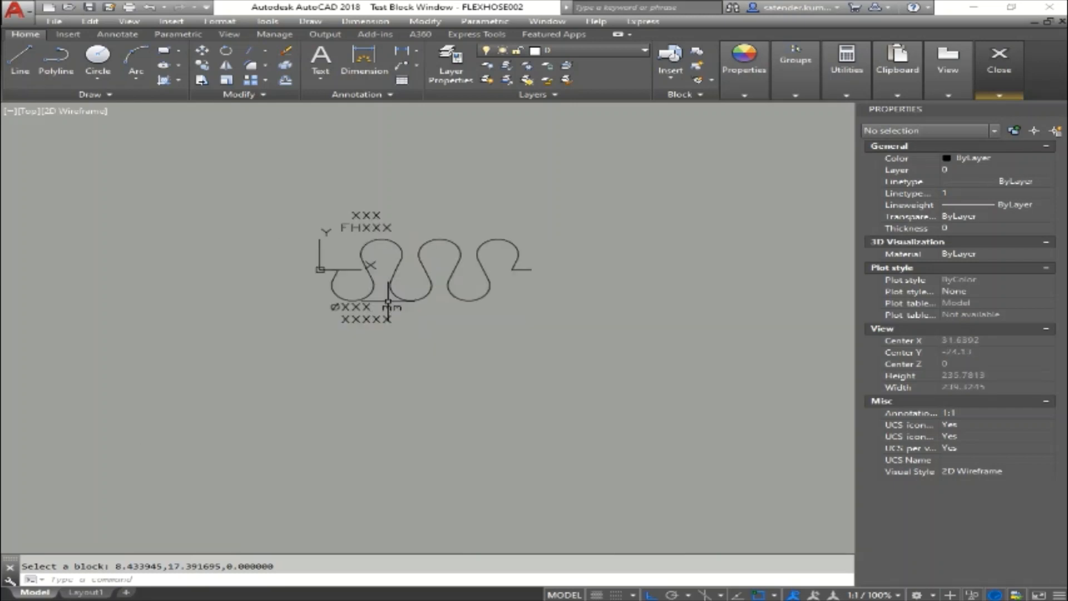
pyautogui.moveTo(356, 341)
pyautogui.mouseDown(button='middle')
pyautogui.moveTo(481, 372)
pyautogui.moveTo(451, 384)
pyautogui.mouseUp(button='middle')
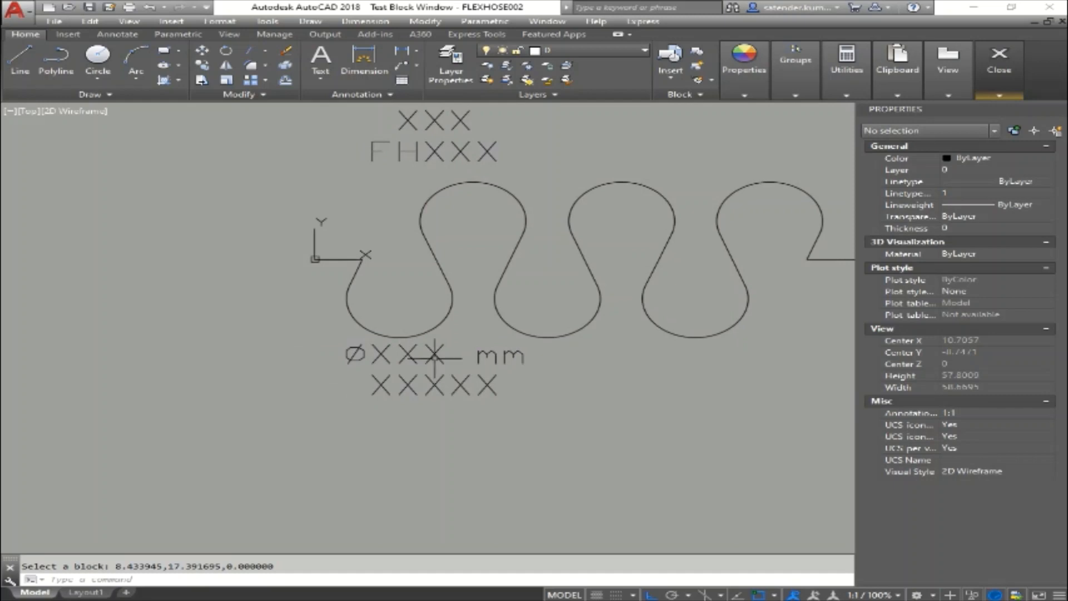
pyautogui.moveTo(433, 380); pyautogui.dragTo(407, 388, button='middle')
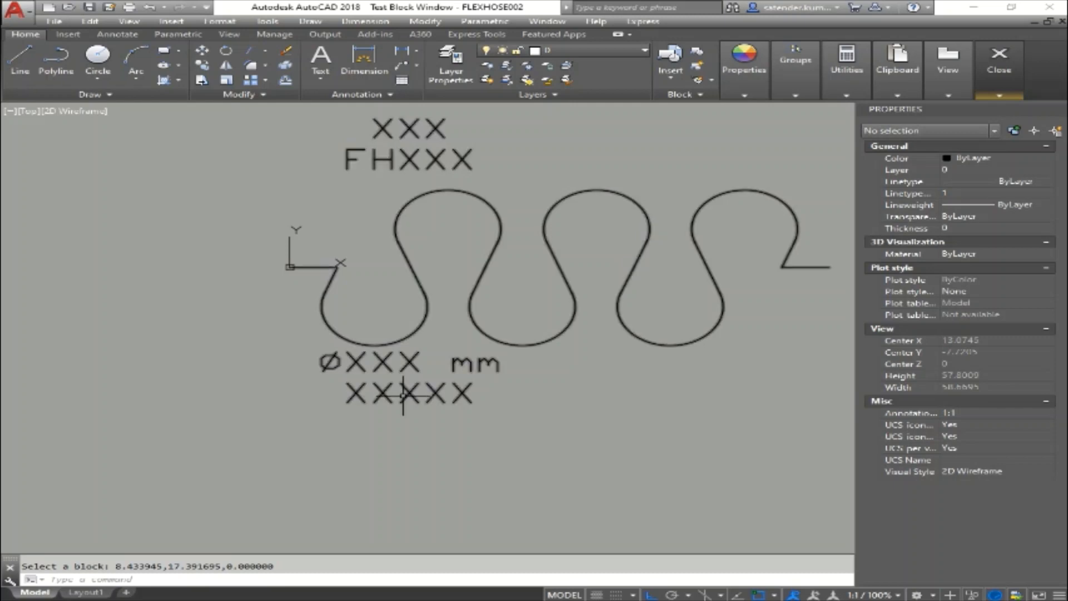
pyautogui.moveTo(411, 392); pyautogui.dragTo(426, 400, button='middle')
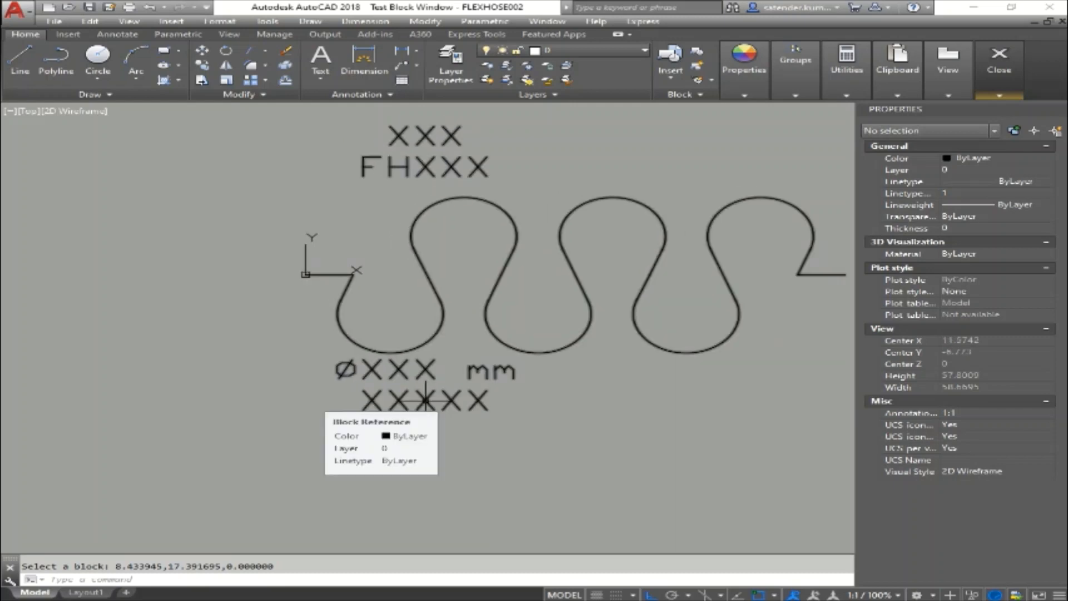
# Close the block test and make the SCOPE_OF_ITEM and MATERIAL_OF_CONSTRUCTION attributes invisible
pyautogui.moveTo(989, 98)
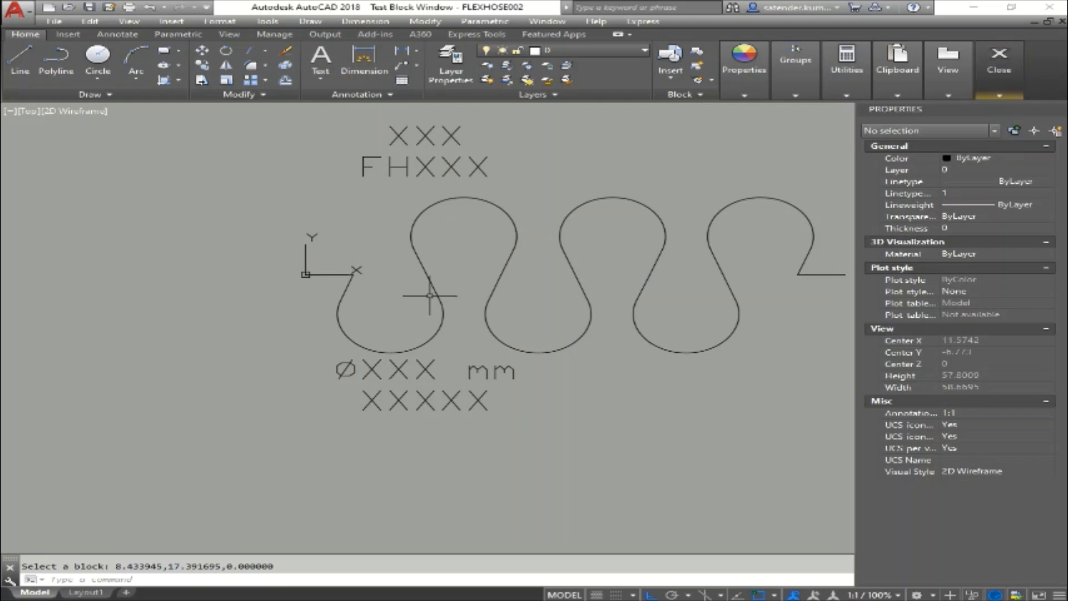
pyautogui.moveTo(1000, 78)
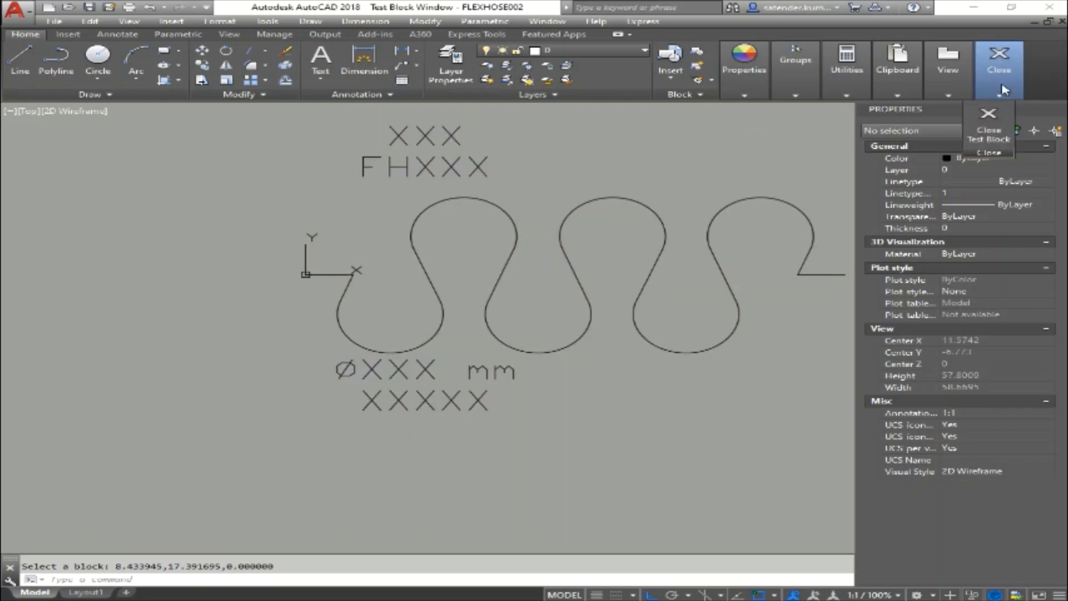
pyautogui.click(989, 133)
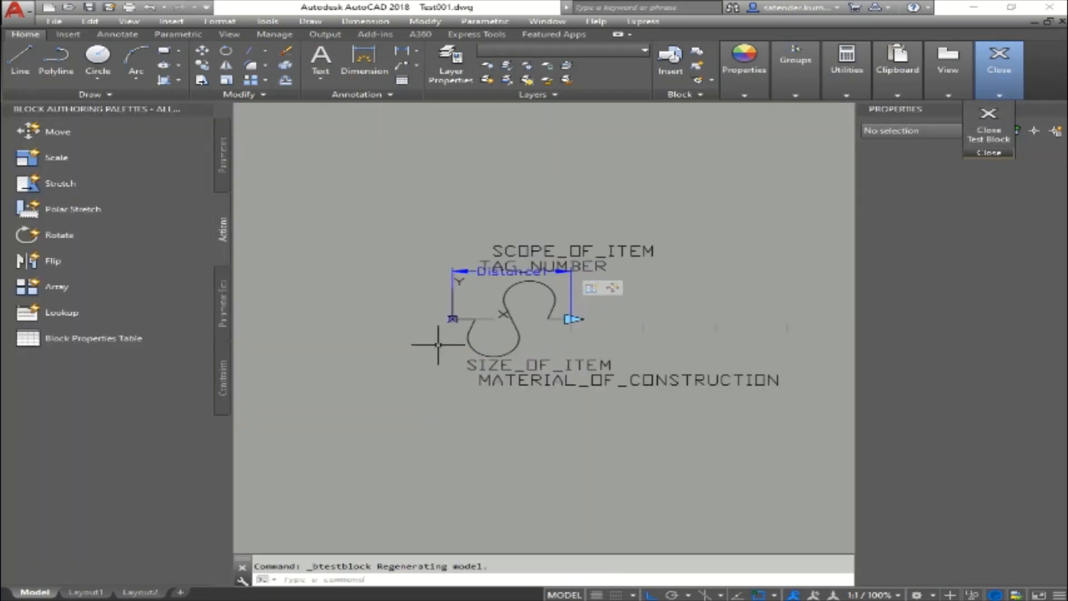
pyautogui.click(573, 381)
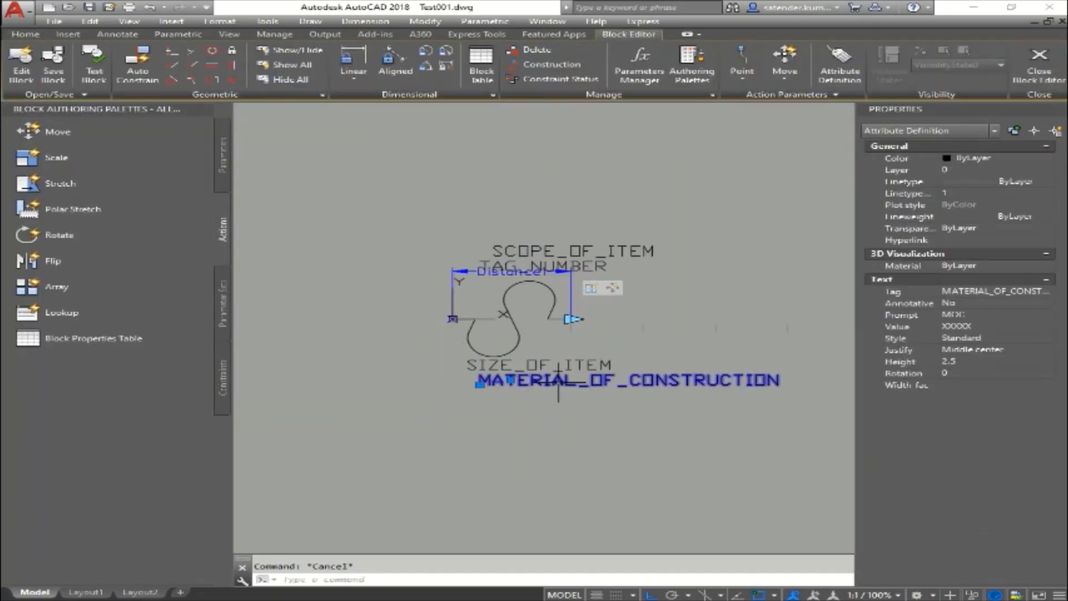
pyautogui.click(567, 250)
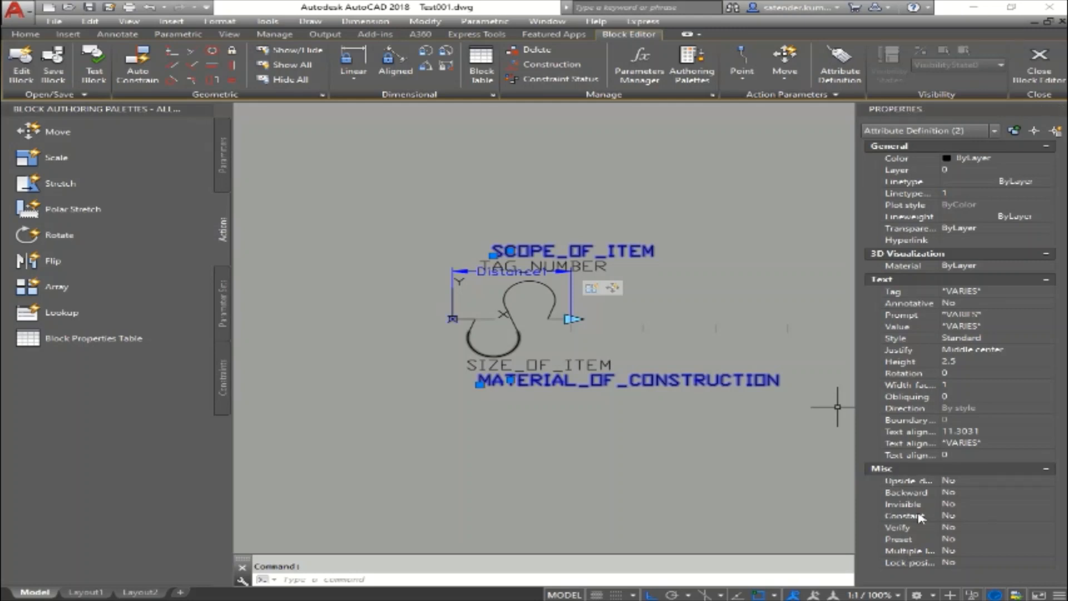
pyautogui.click(956, 505)
pyautogui.click(1001, 506)
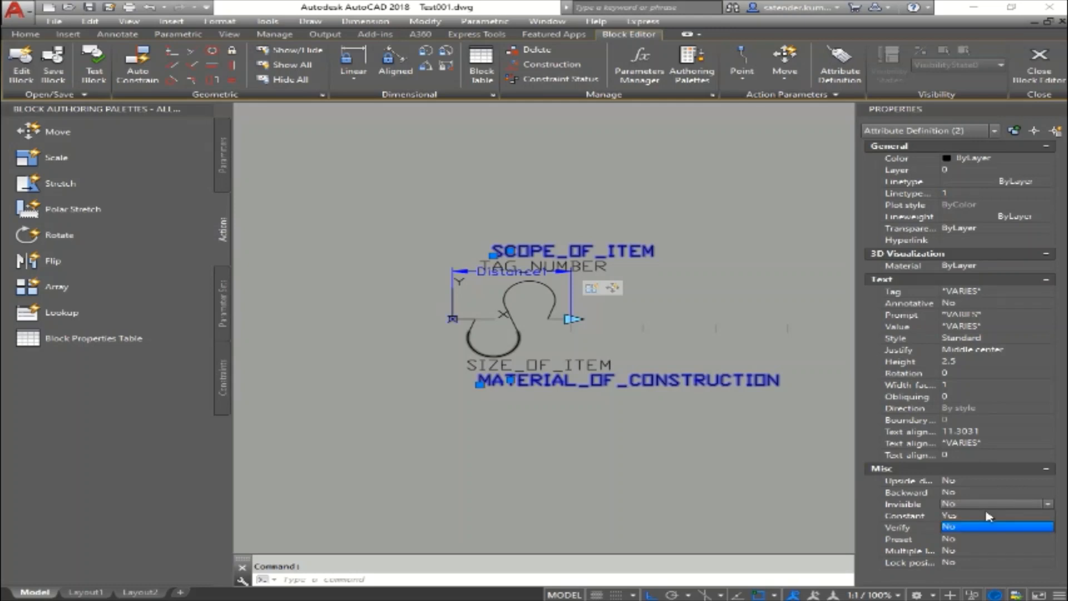
pyautogui.click(966, 517)
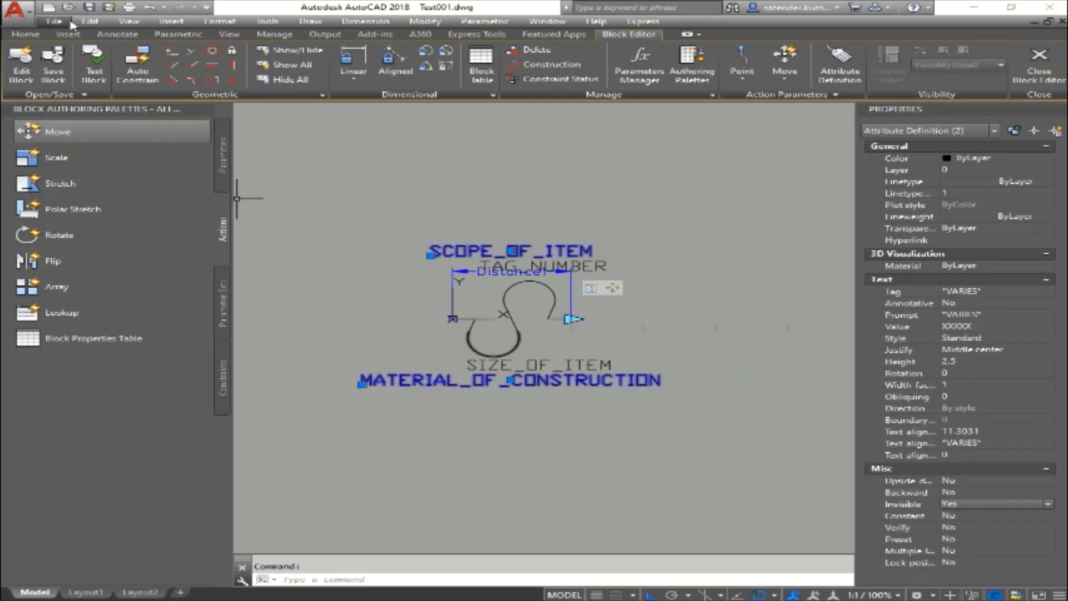
# Test the block again and review all four of its attributes in the Enhanced Attribute Editor
pyautogui.click(96, 72)
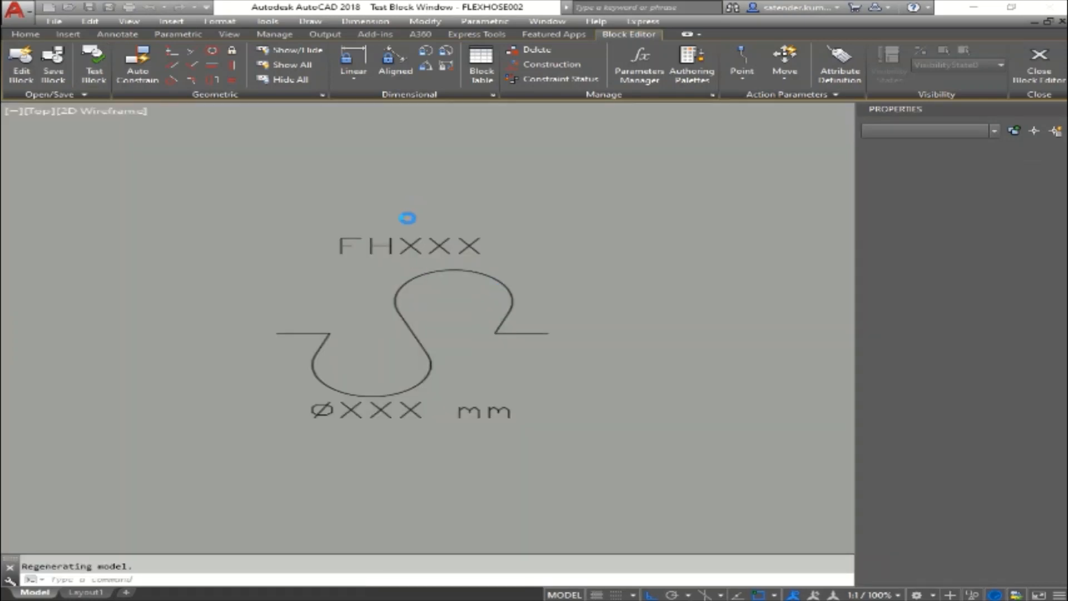
pyautogui.moveTo(487, 400); pyautogui.dragTo(546, 400, button='middle')
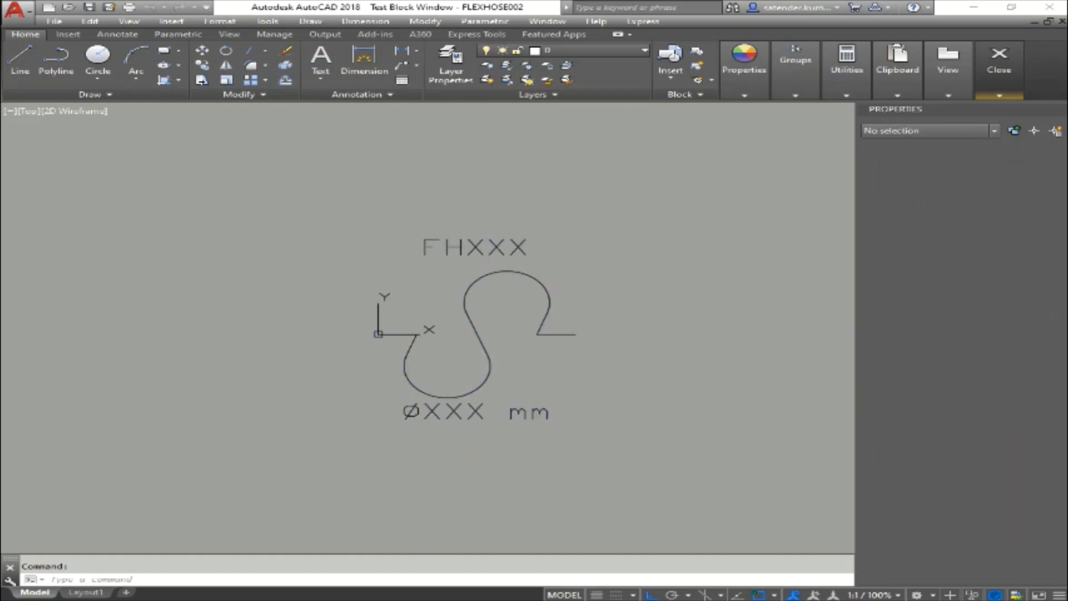
pyautogui.doubleClick(472, 405)
pyautogui.moveTo(470, 231); pyautogui.dragTo(476, 172)
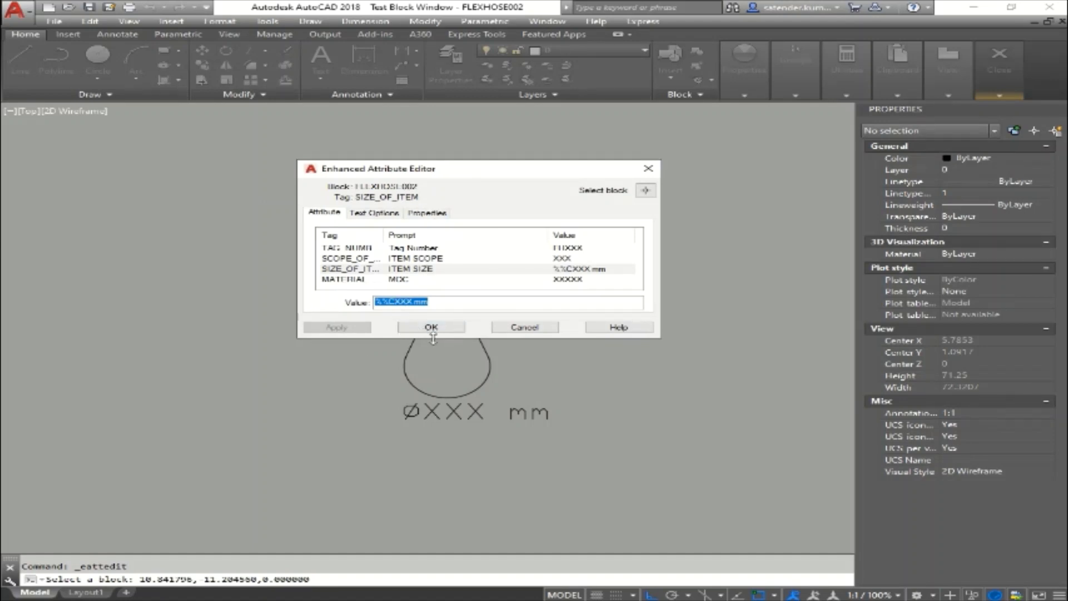
pyautogui.click(432, 249)
pyautogui.click(426, 258)
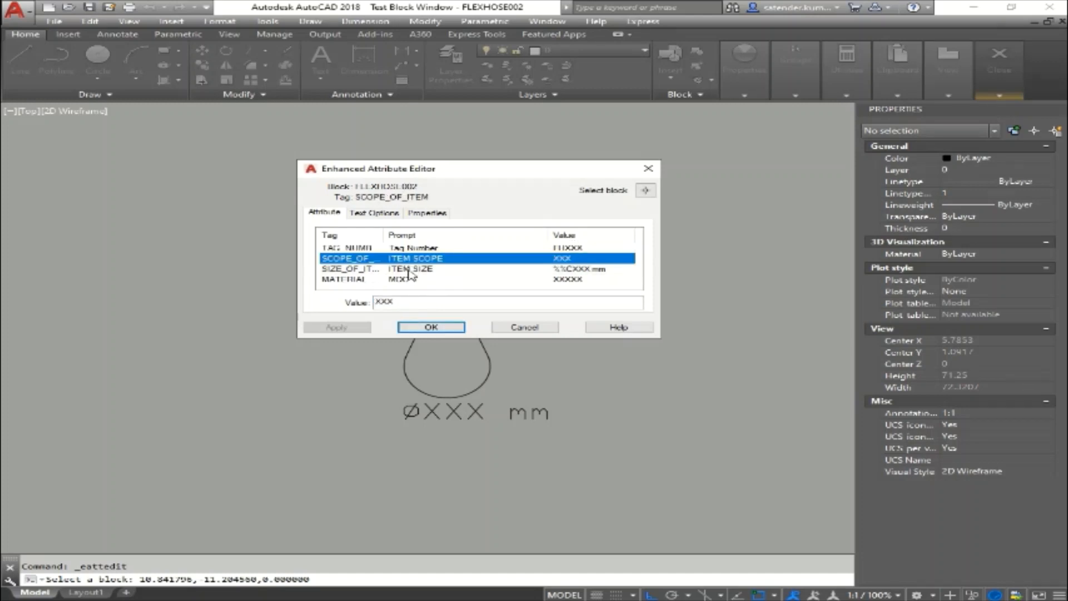
pyautogui.click(408, 269)
pyautogui.click(405, 281)
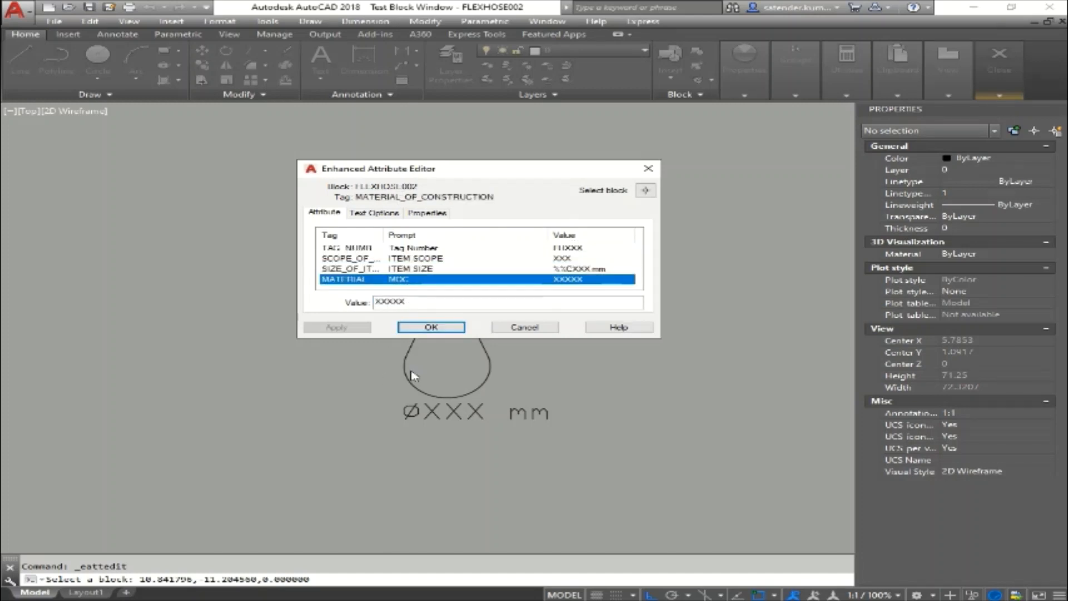
pyautogui.click(431, 327)
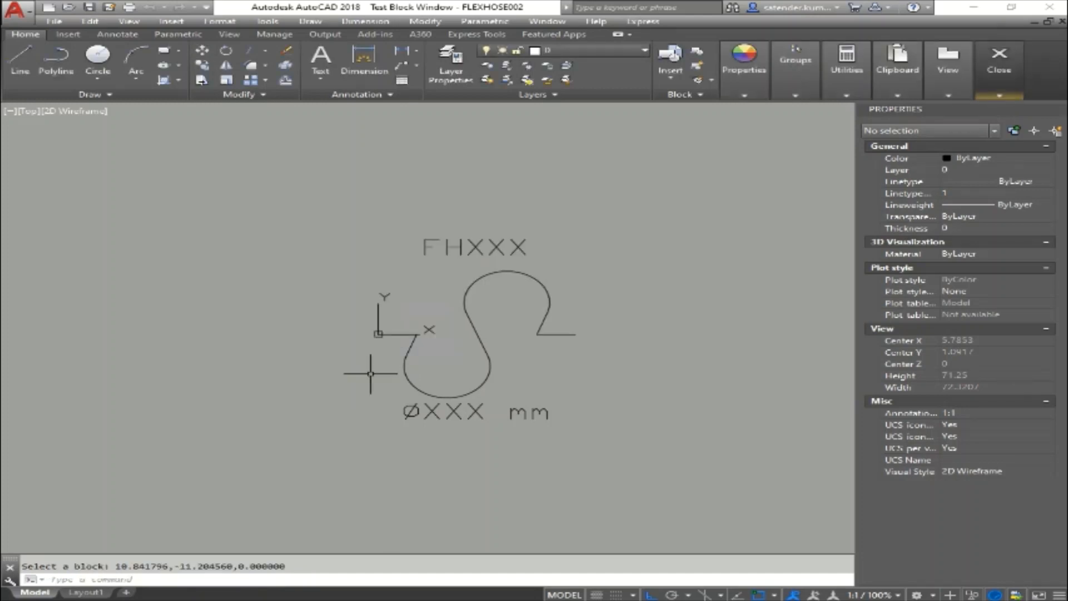
# Close the block test, save the FLEXHOSE002 block and leave the block editor
pyautogui.moveTo(1002, 88)
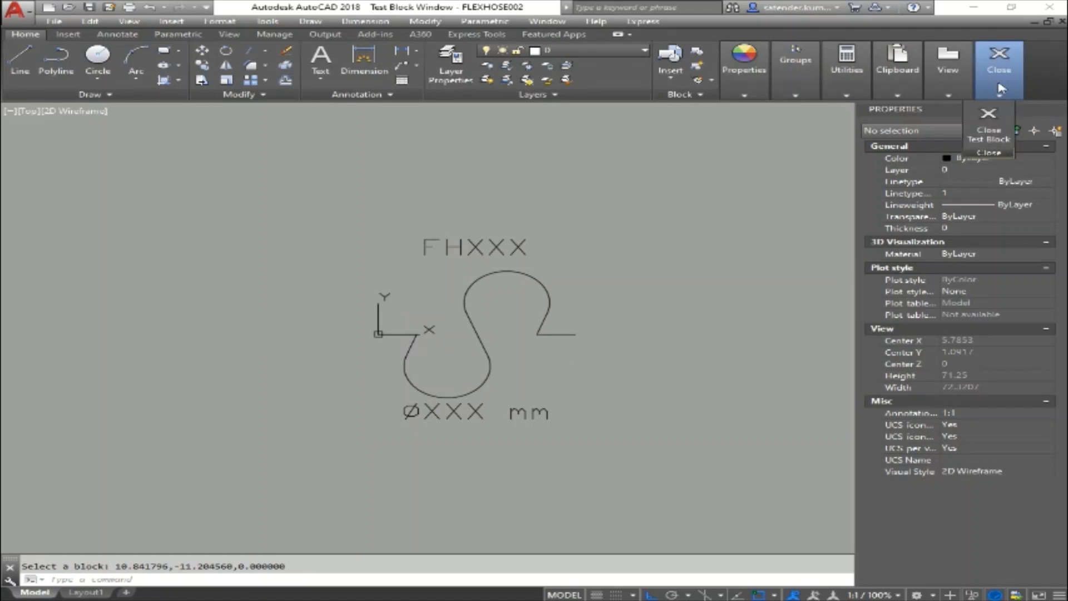
pyautogui.click(999, 132)
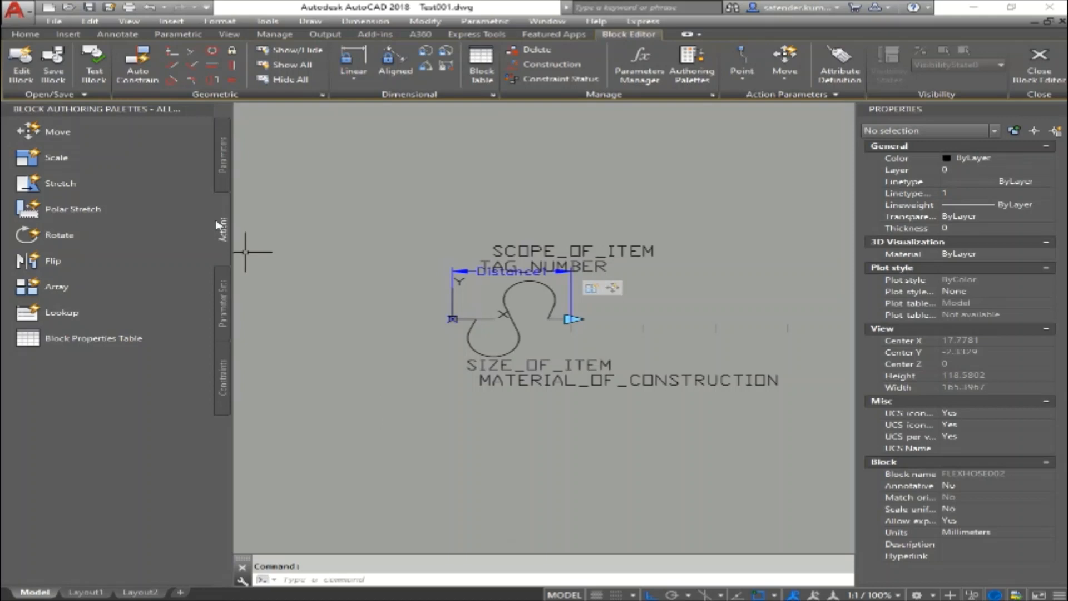
pyautogui.click(54, 61)
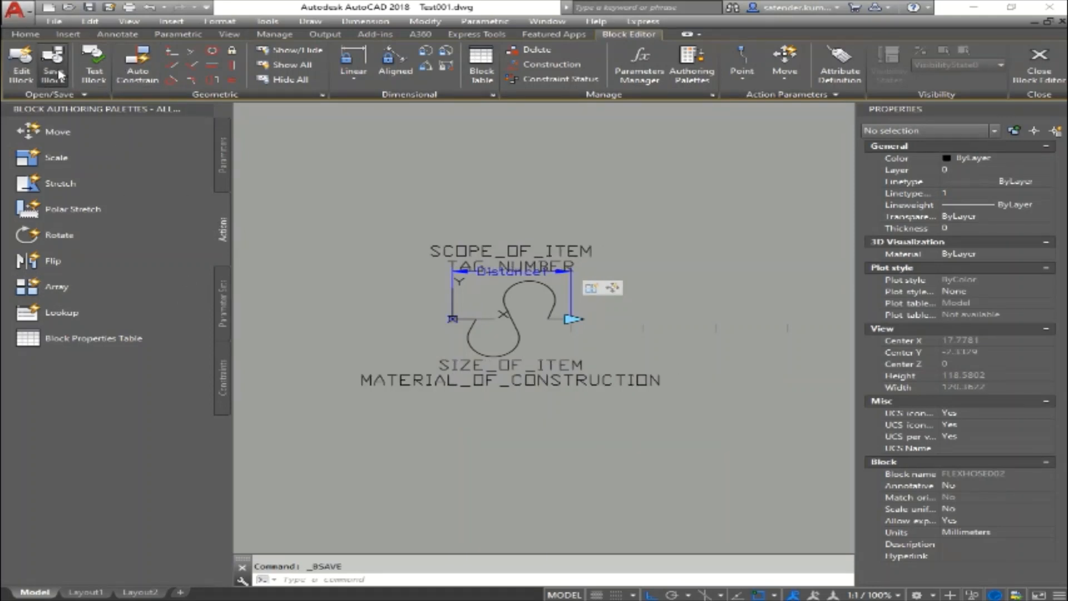
pyautogui.click(1053, 72)
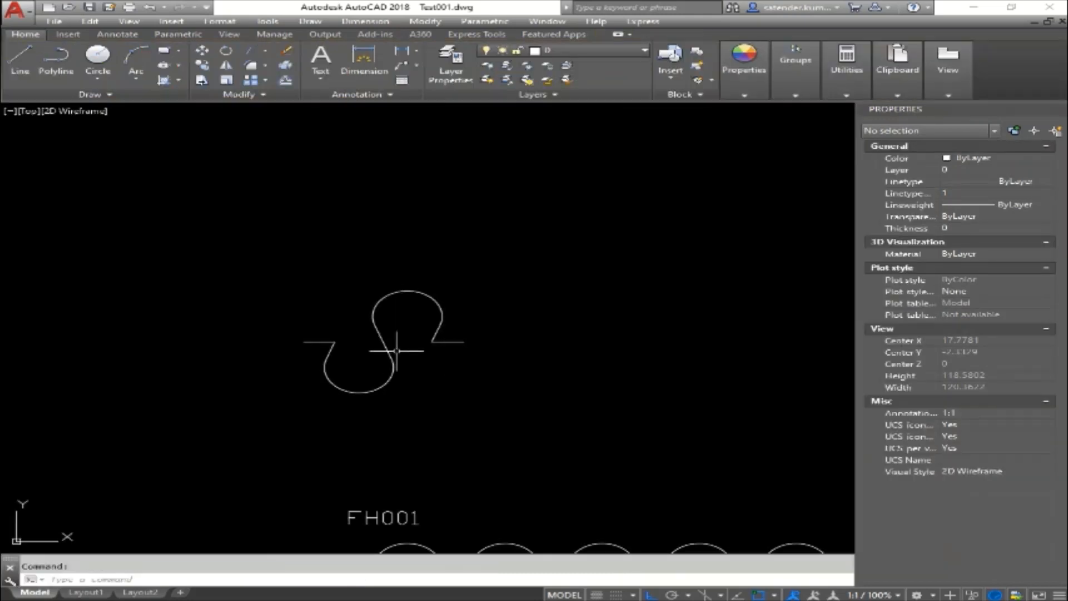
# Synchronize the attributes of the single-curve FLEXHOSE002 insert with its block definition using ATTSYNC, selecting the block in the drawing
pyautogui.moveTo(397, 351); pyautogui.dragTo(533, 339, button='middle')
pyautogui.click(532, 360)
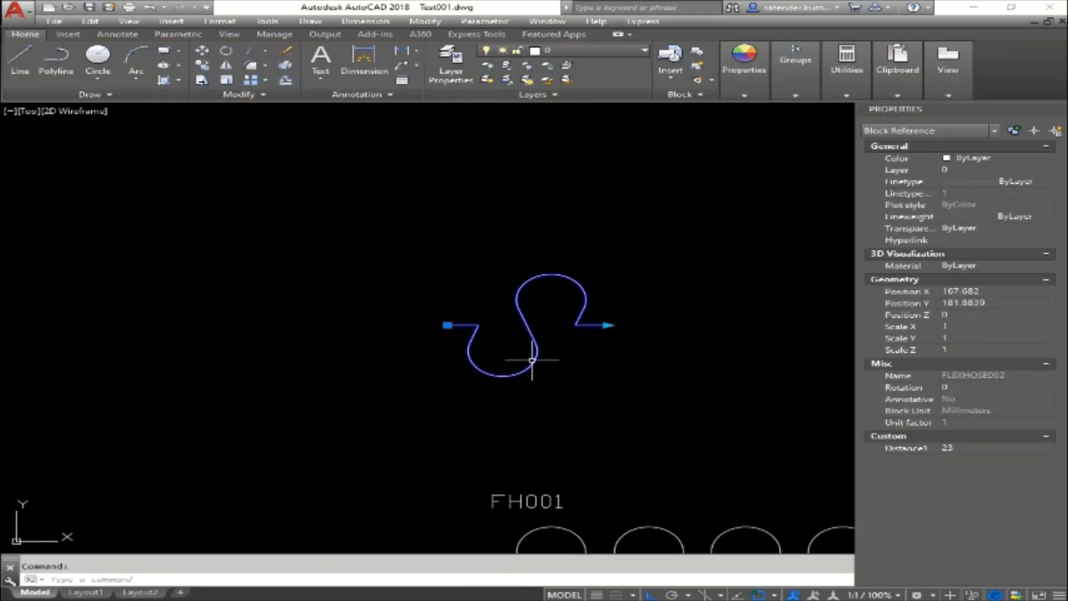
pyautogui.press('Escape')
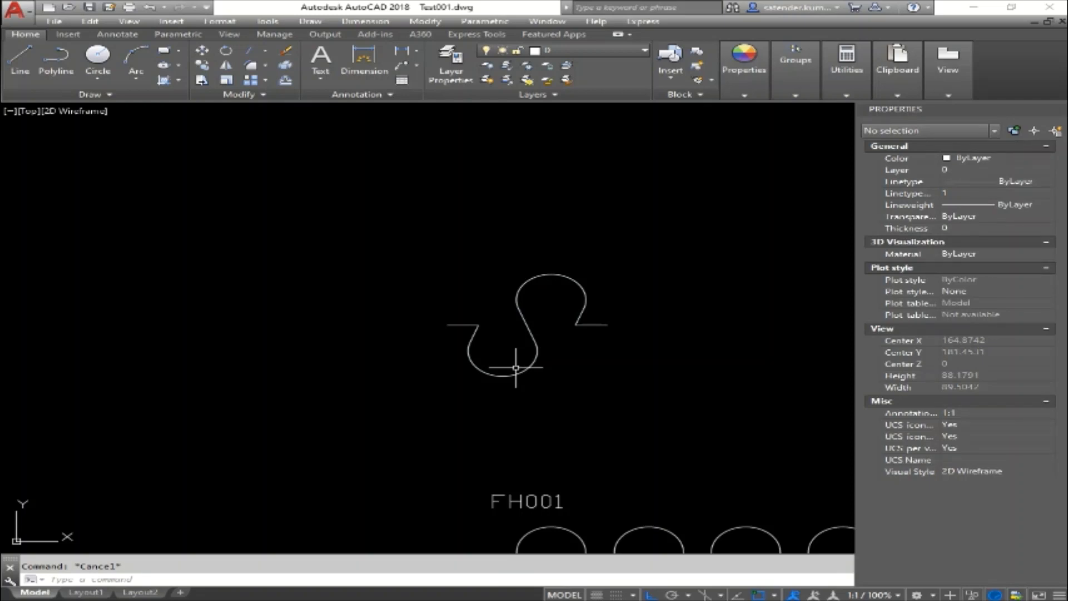
pyautogui.write('ATTSYNC')
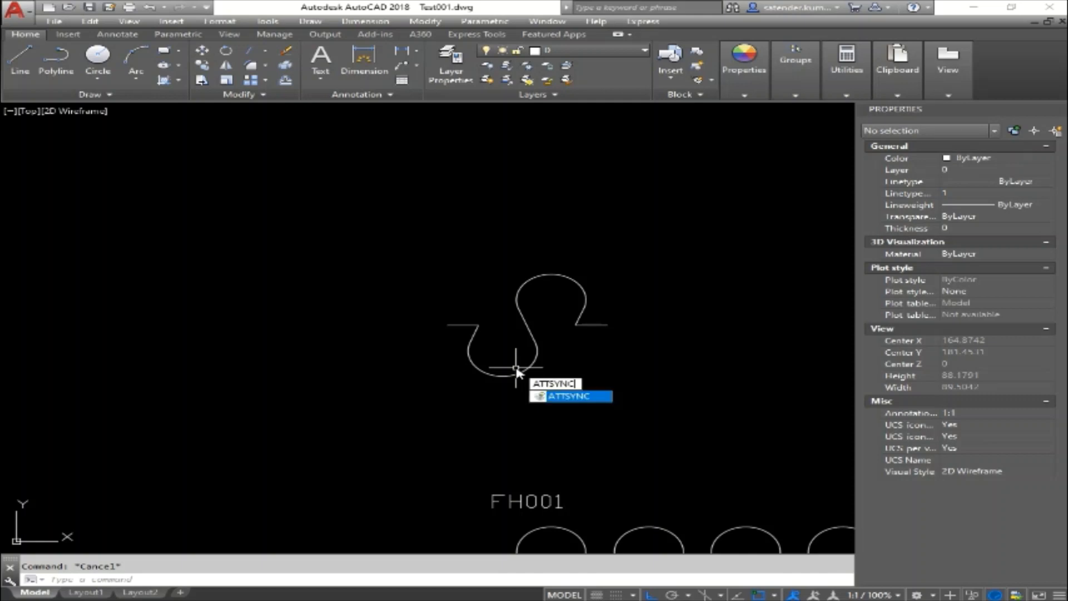
pyautogui.press('Return')
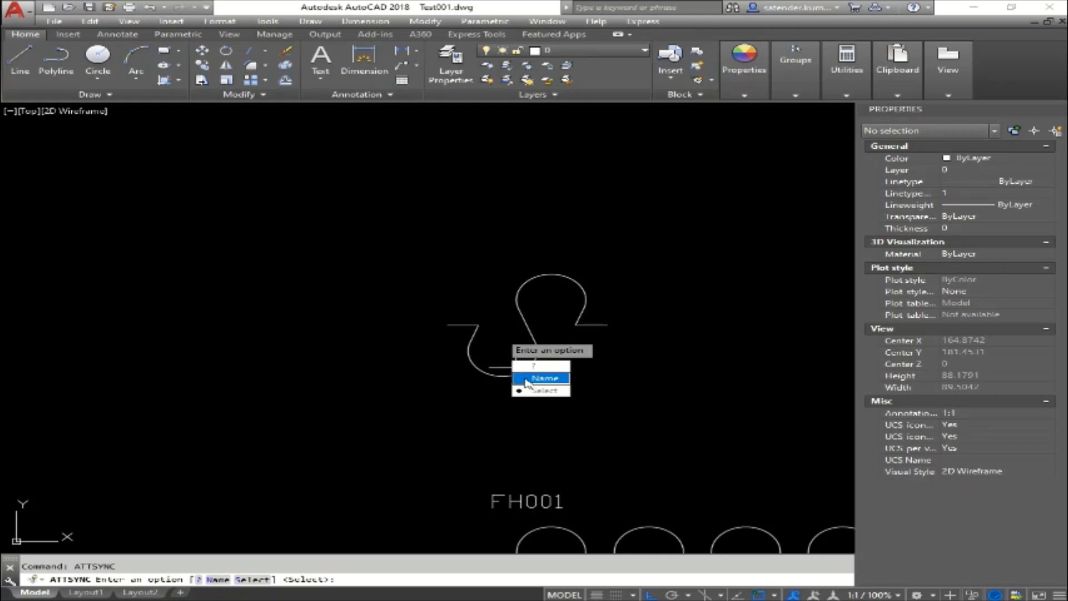
pyautogui.click(542, 389)
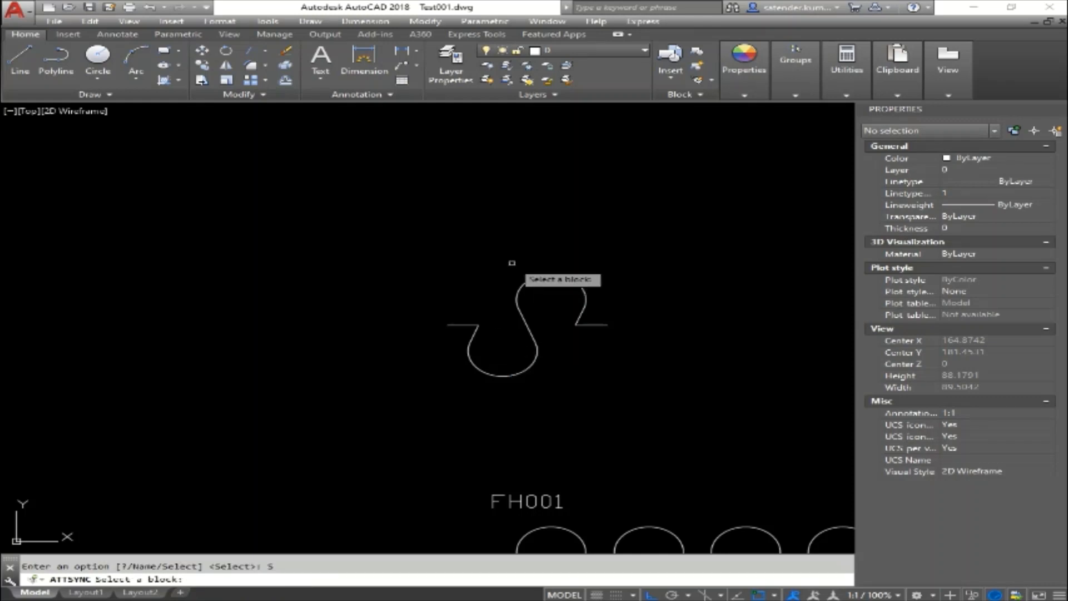
pyautogui.click(516, 301)
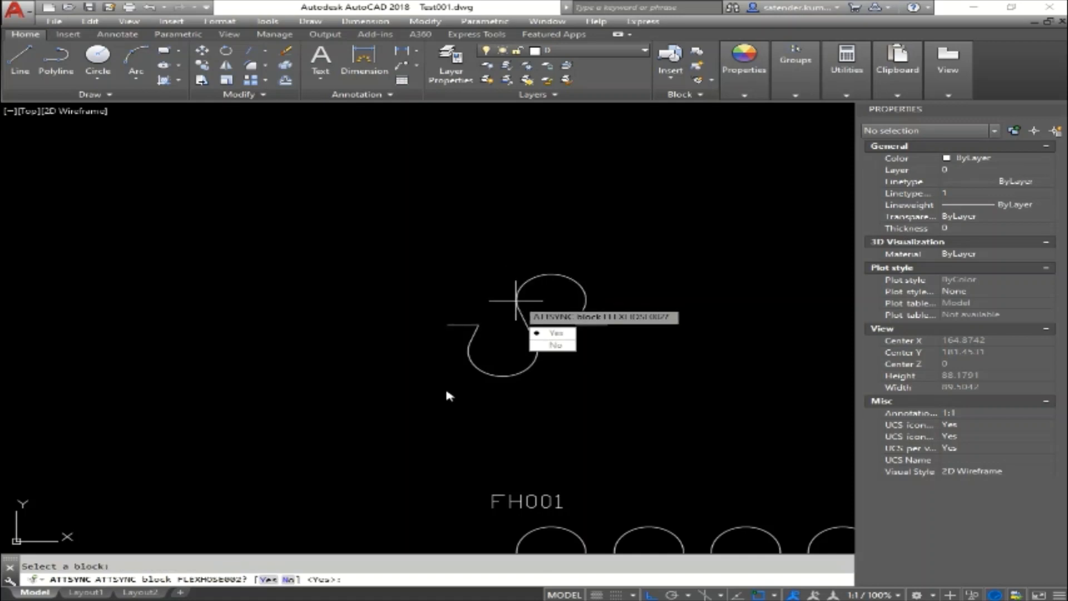
pyautogui.click(553, 333)
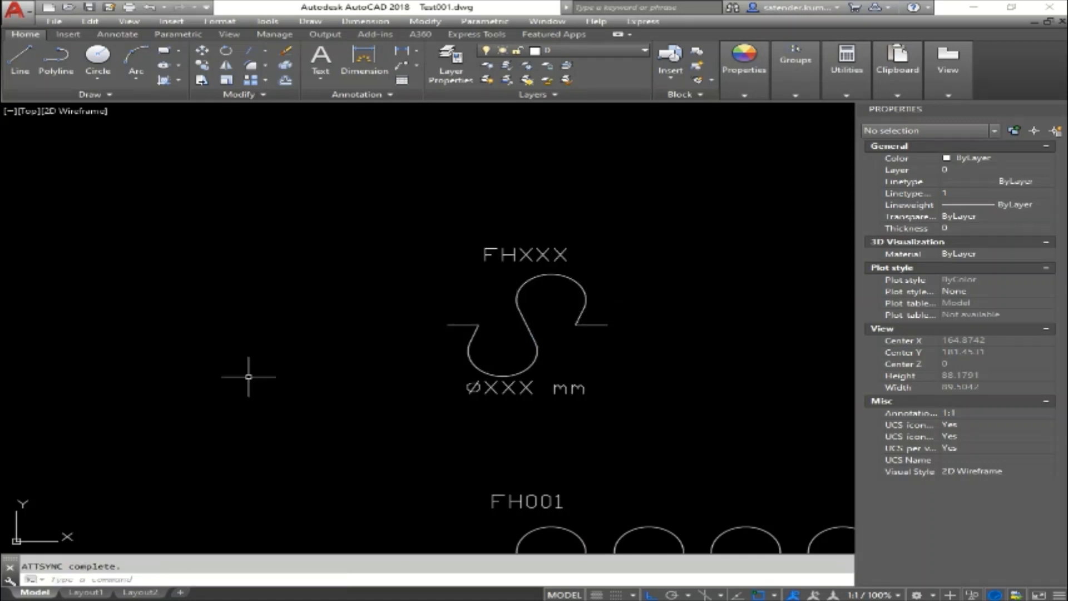
# Open the synchronized hose block in the Enhanced Attribute Editor and set its tag number to FH101
pyautogui.scroll(-3, 384, 311)
pyautogui.scroll(-3, 427, 311)
pyautogui.moveTo(453, 321); pyautogui.dragTo(294, 325, button='middle')
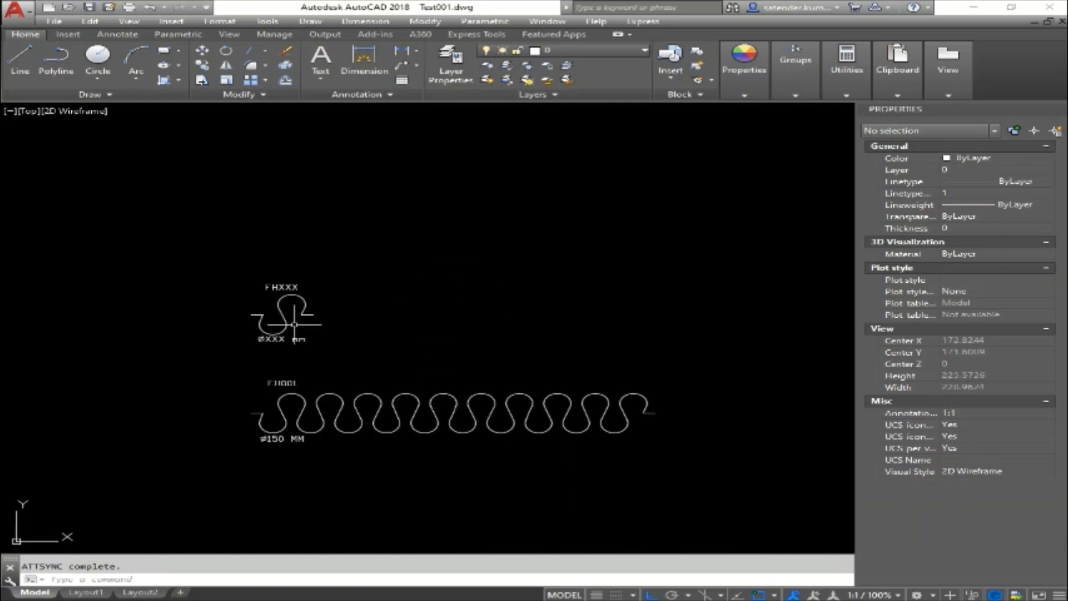
pyautogui.click(290, 283)
pyautogui.scroll(6, 270, 294)
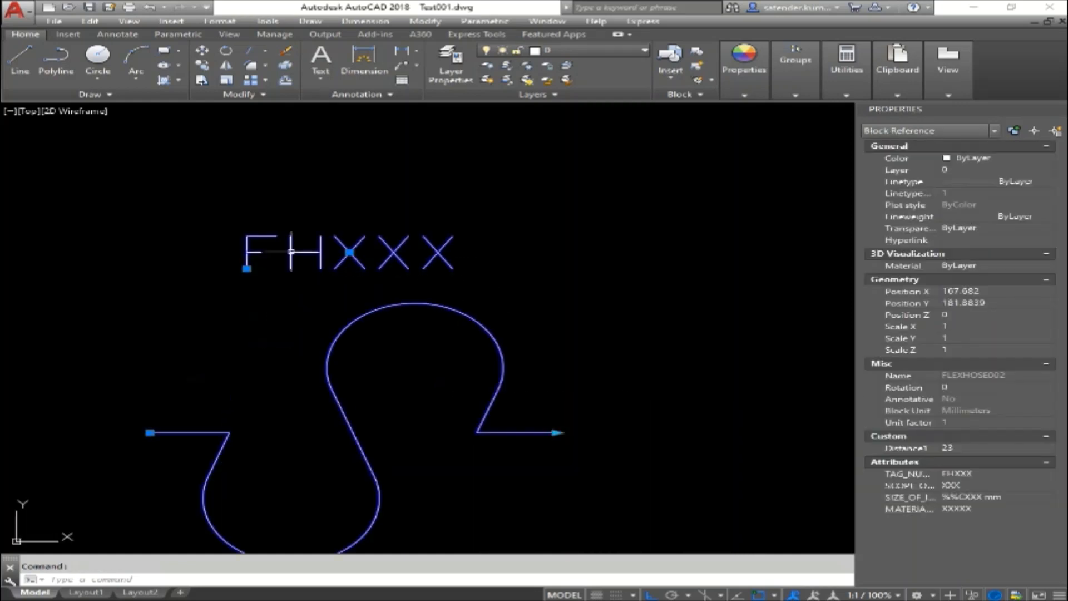
pyautogui.press('Escape')
pyautogui.doubleClick(411, 314)
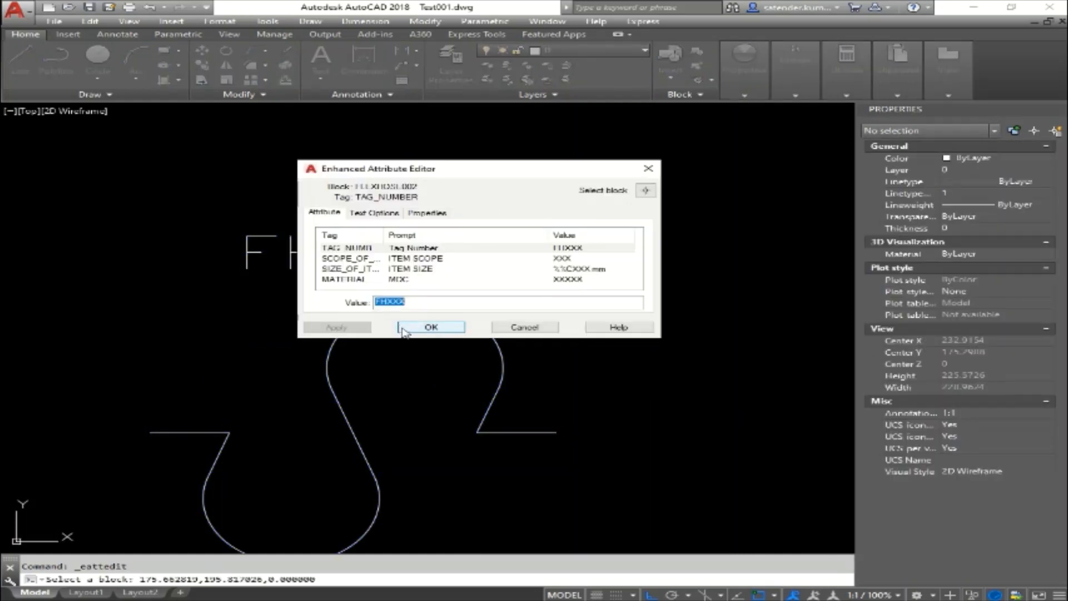
pyautogui.moveTo(388, 302); pyautogui.dragTo(471, 300)
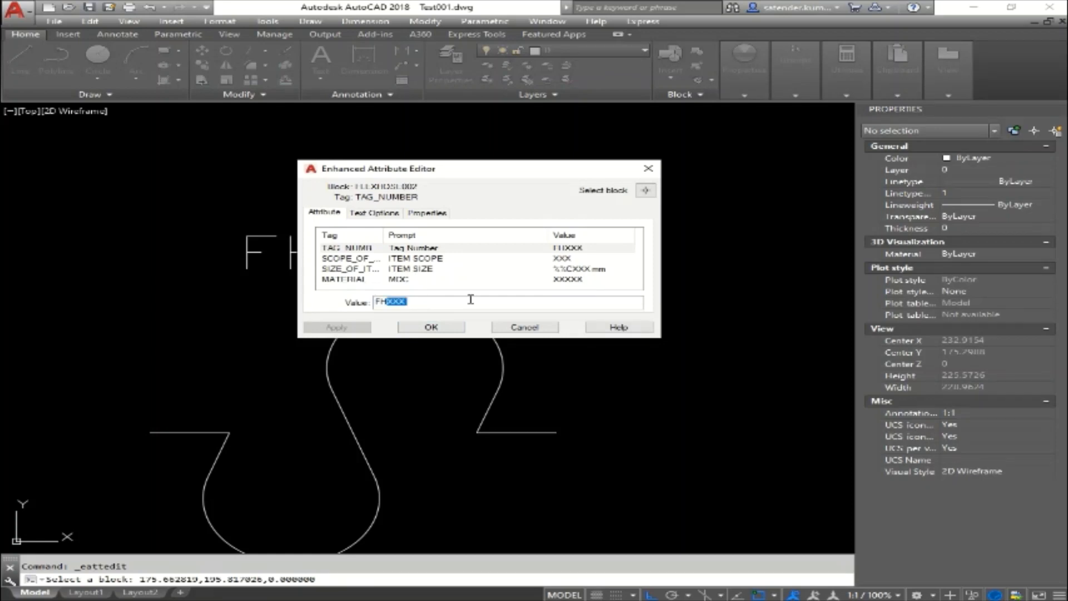
pyautogui.write('101')
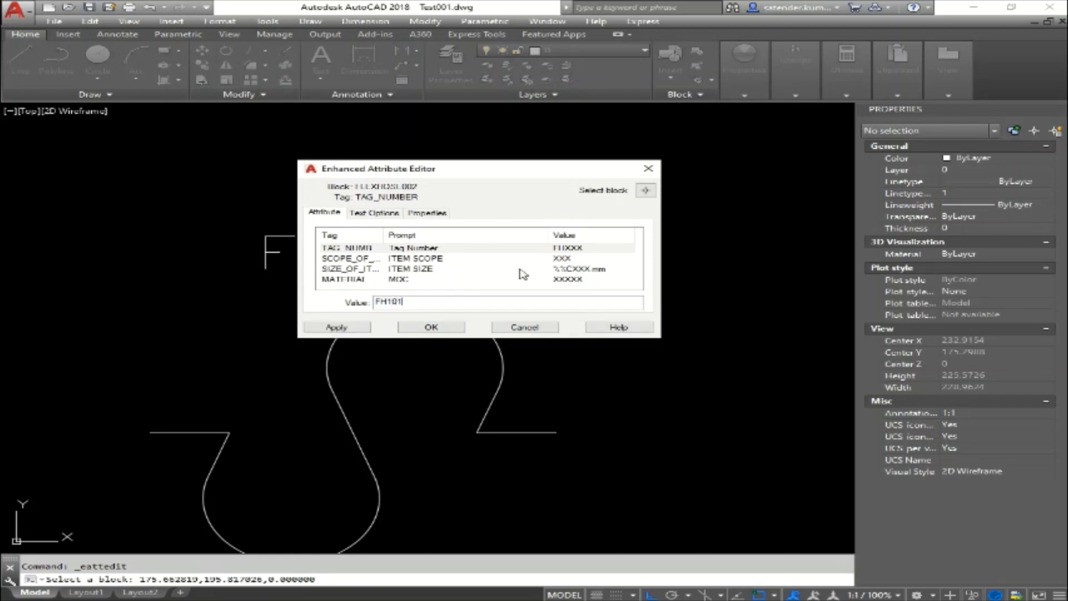
# Set the hose block's item scope to (V) and its item size to %%C150 mm
pyautogui.click(444, 259)
pyautogui.moveTo(407, 303); pyautogui.dragTo(313, 309)
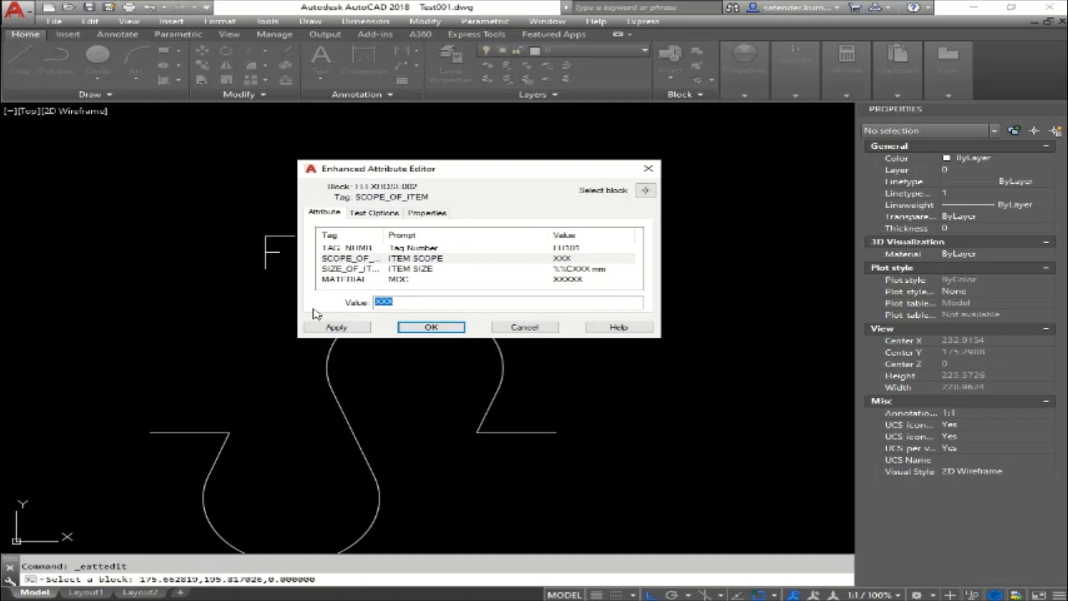
pyautogui.write('(V')
pyautogui.click(459, 269)
pyautogui.click(397, 302)
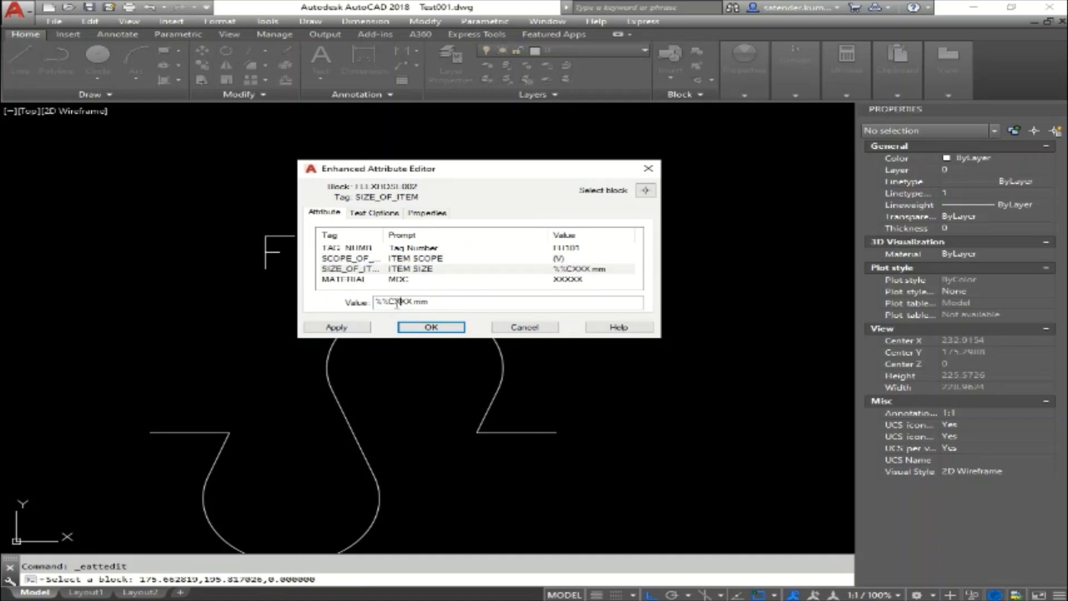
pyautogui.moveTo(393, 302); pyautogui.dragTo(412, 302)
pyautogui.write('150')
# Set the hose block's MOC attribute to PVC and accept the attribute edits
pyautogui.click(398, 280)
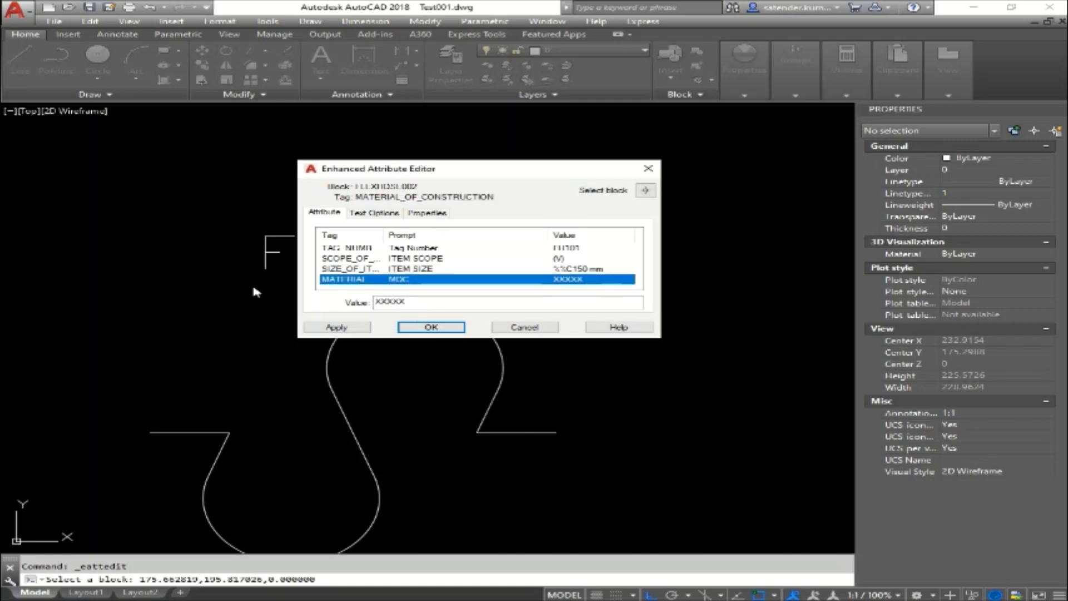
pyautogui.click(412, 302)
pyautogui.moveTo(412, 302); pyautogui.dragTo(337, 304)
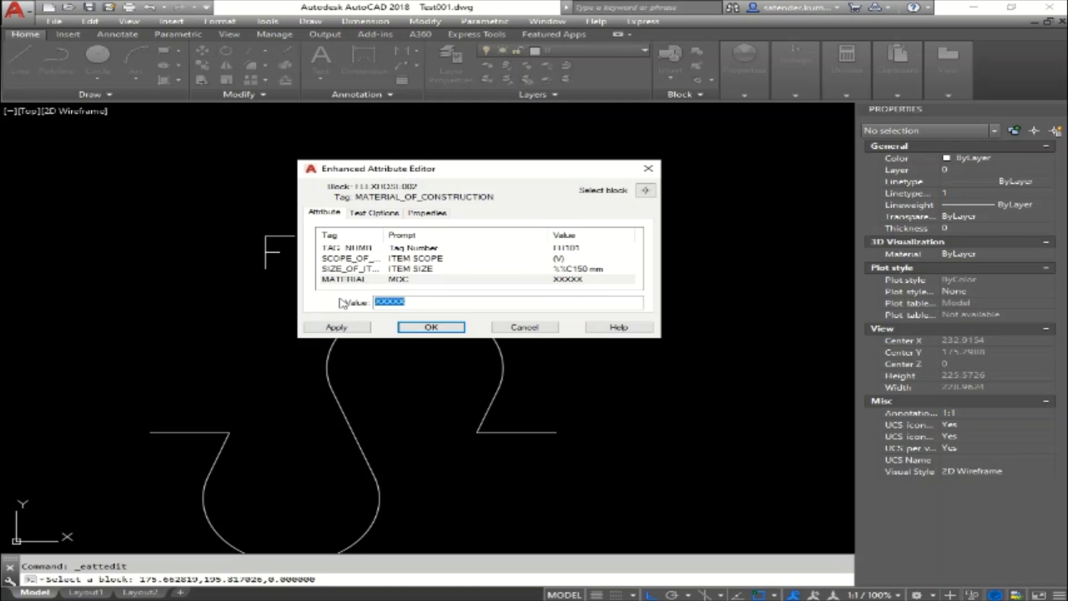
pyautogui.write('PVC')
pyautogui.click(421, 328)
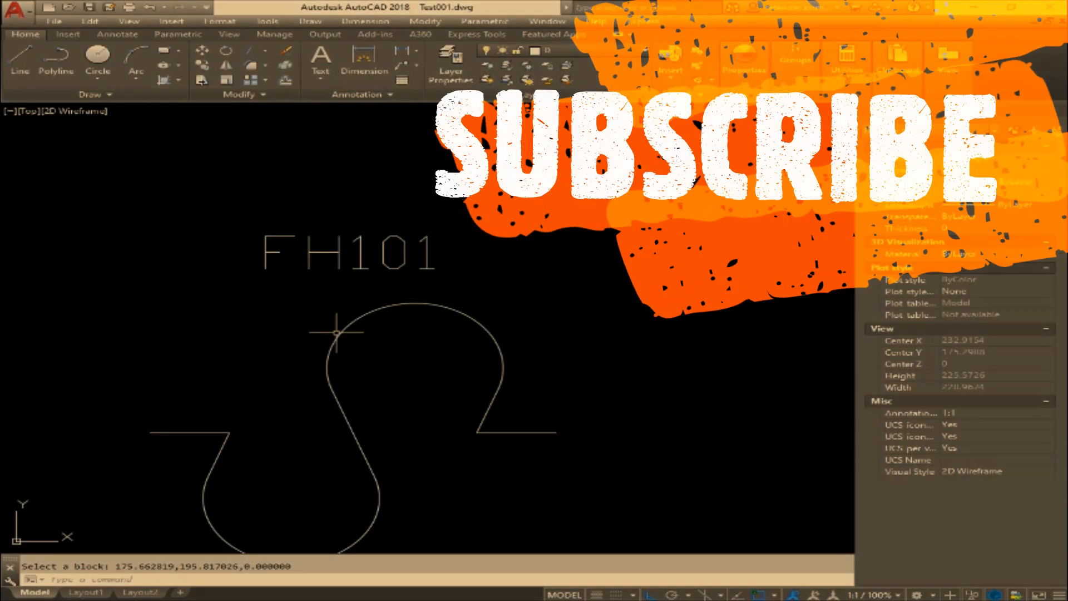
pyautogui.scroll(-6, 337, 333)
pyautogui.moveTo(350, 390)
pyautogui.mouseDown(button='middle')
pyautogui.moveTo(332, 396)
pyautogui.moveTo(328, 447)
pyautogui.mouseUp(button='middle')
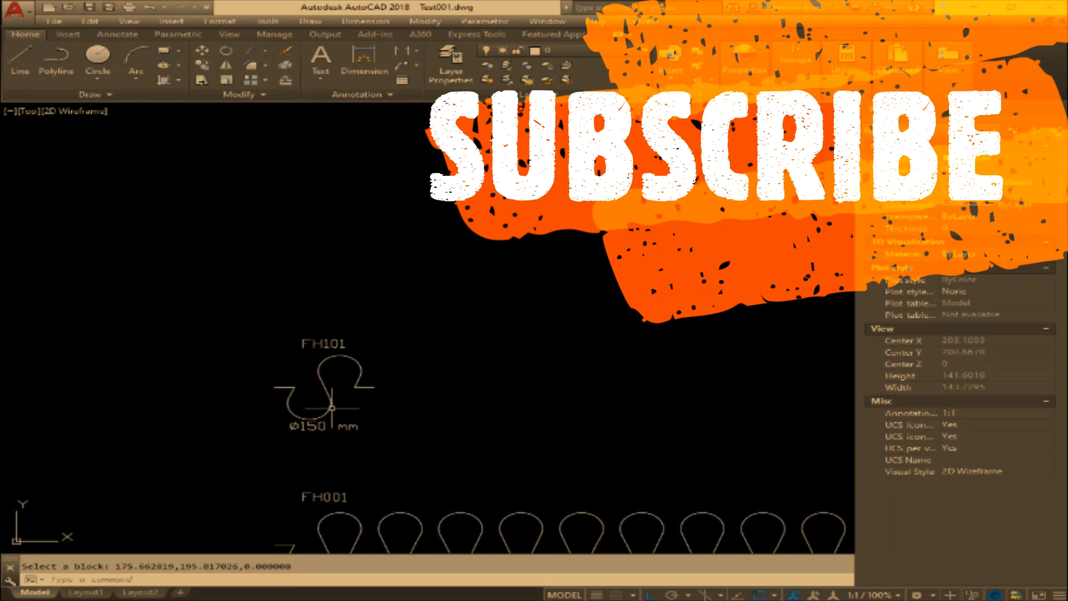